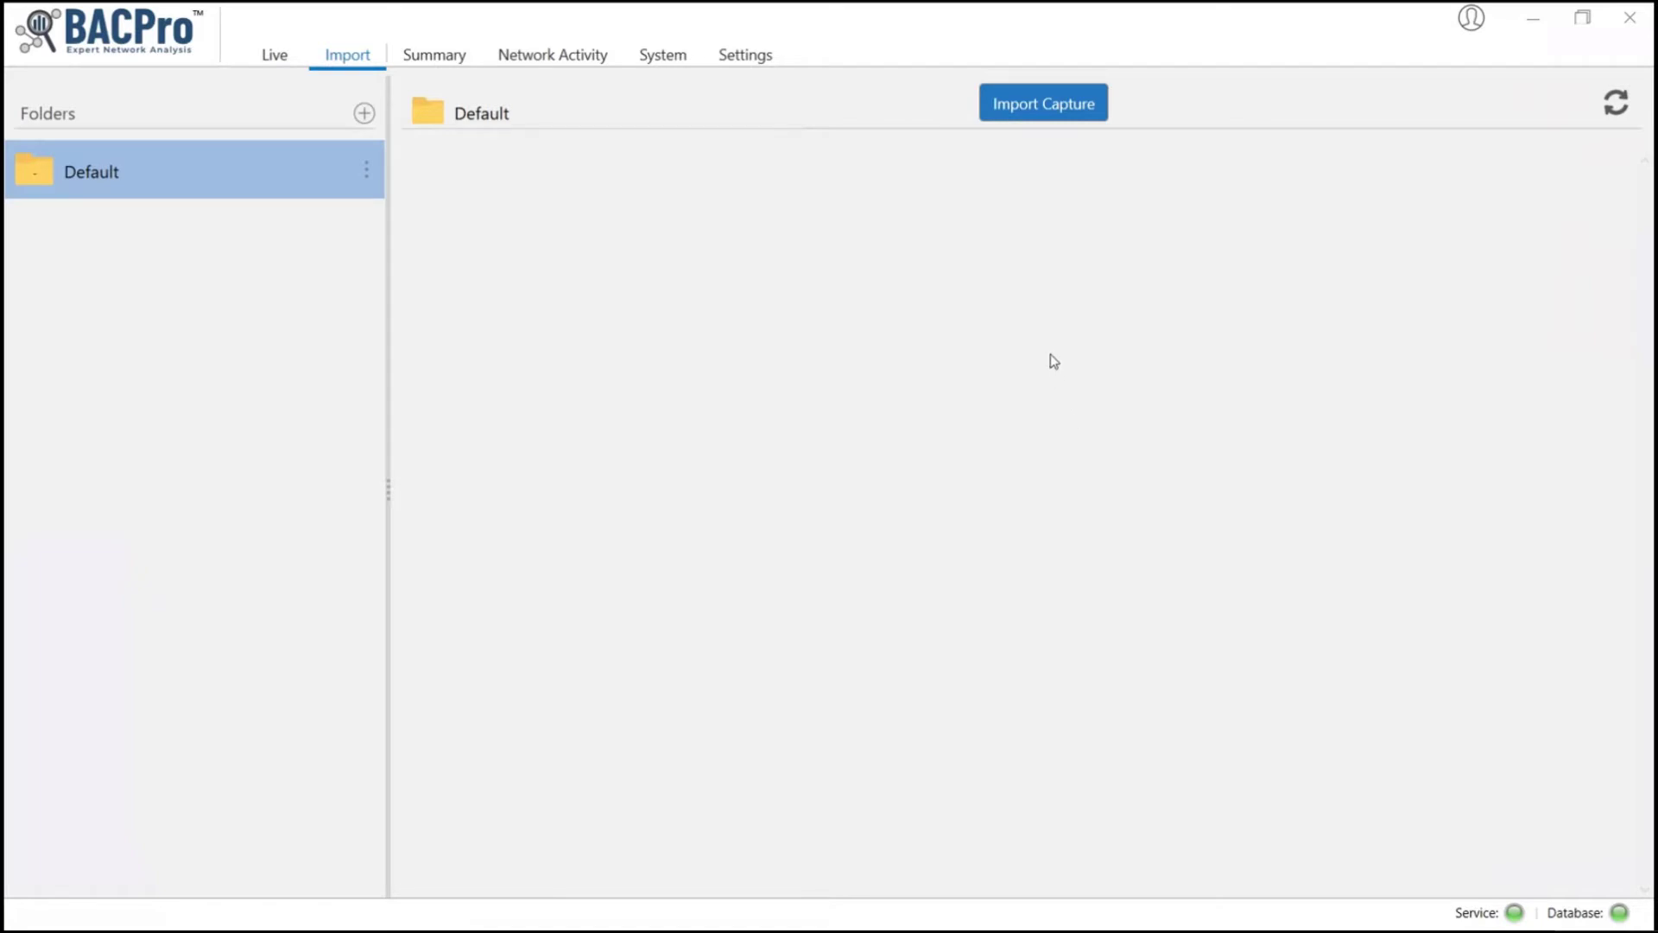
# - Import the capture file Sample.pcapng into the Default folder
pyautogui.click(1030, 105)
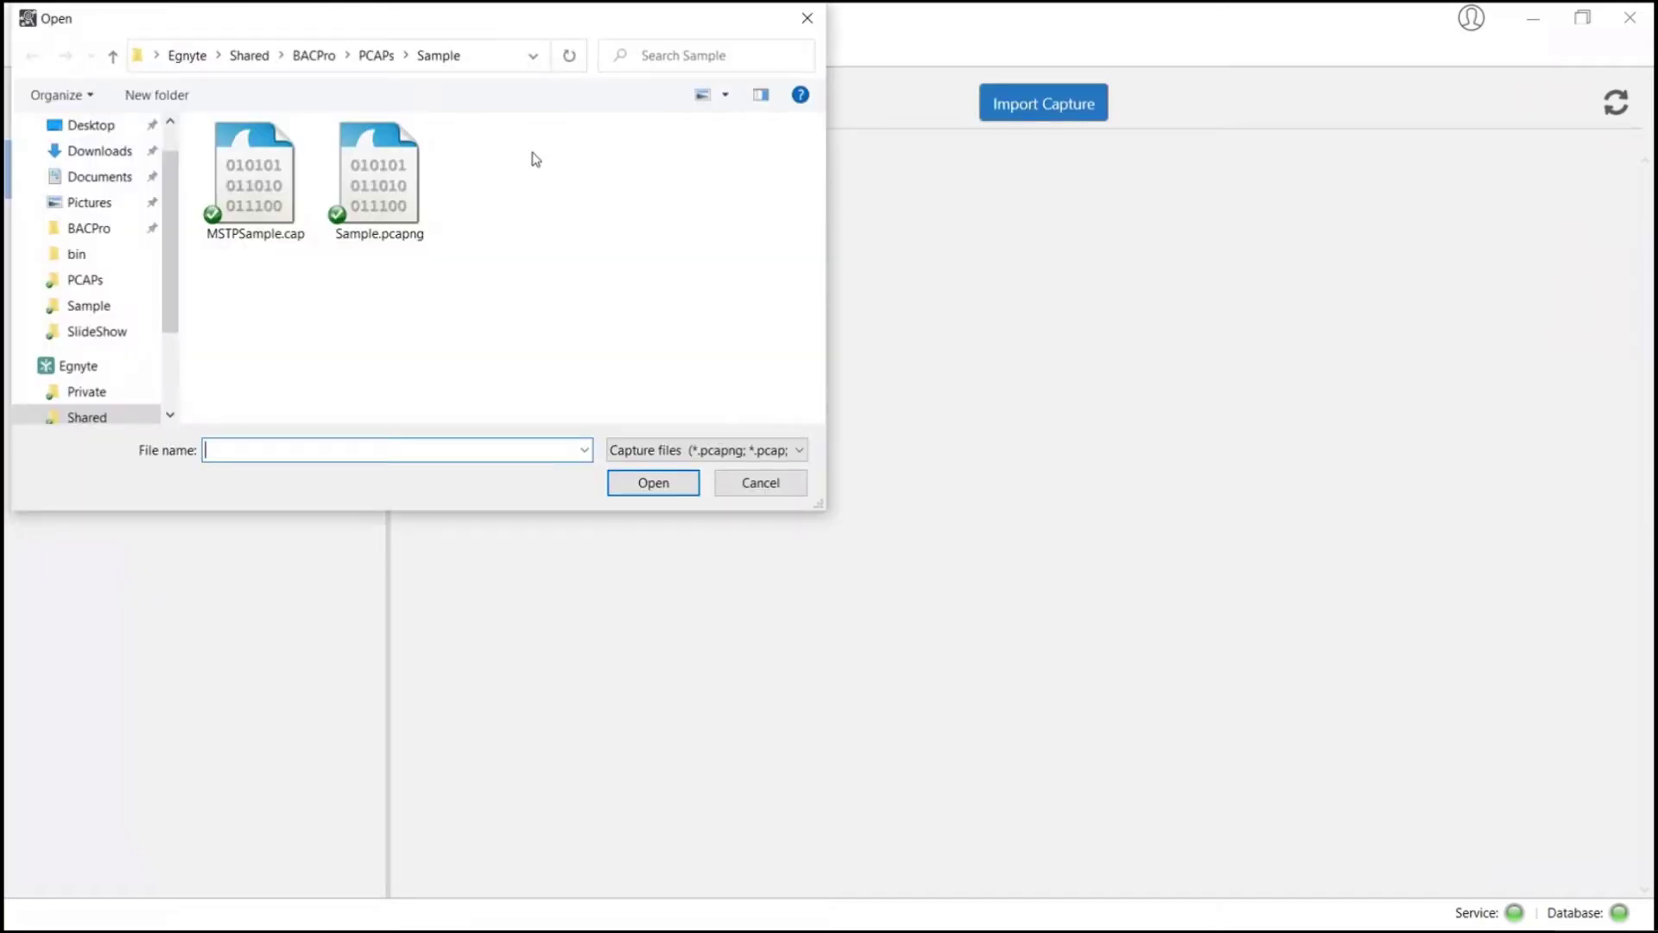
pyautogui.click(384, 198)
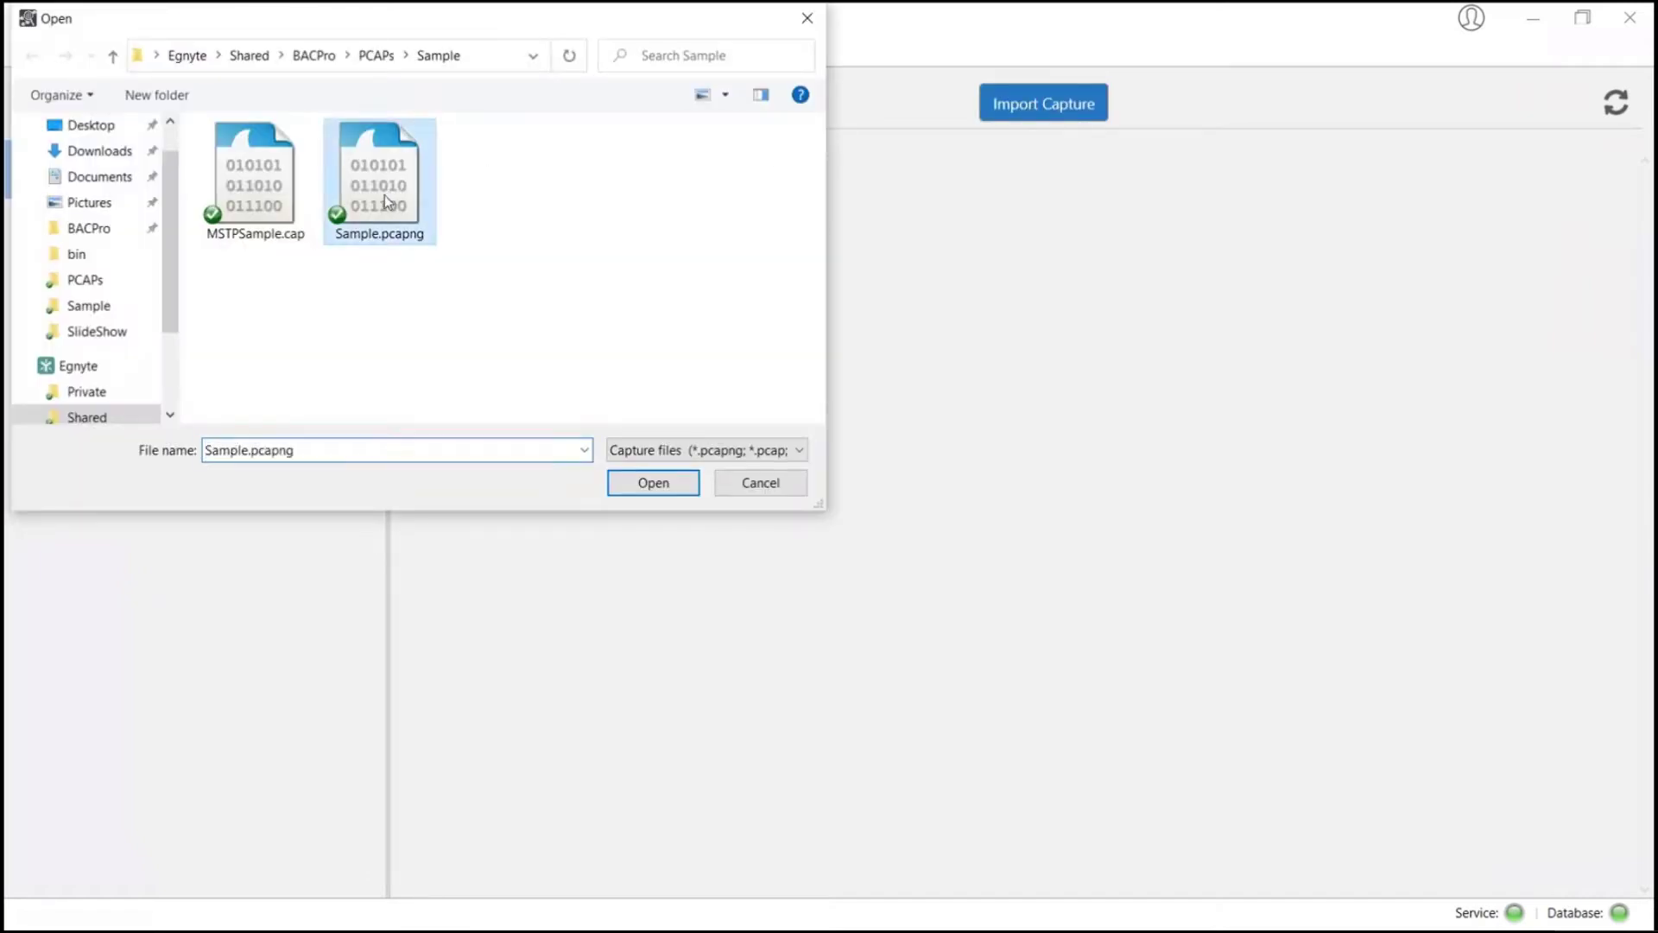
pyautogui.click(678, 487)
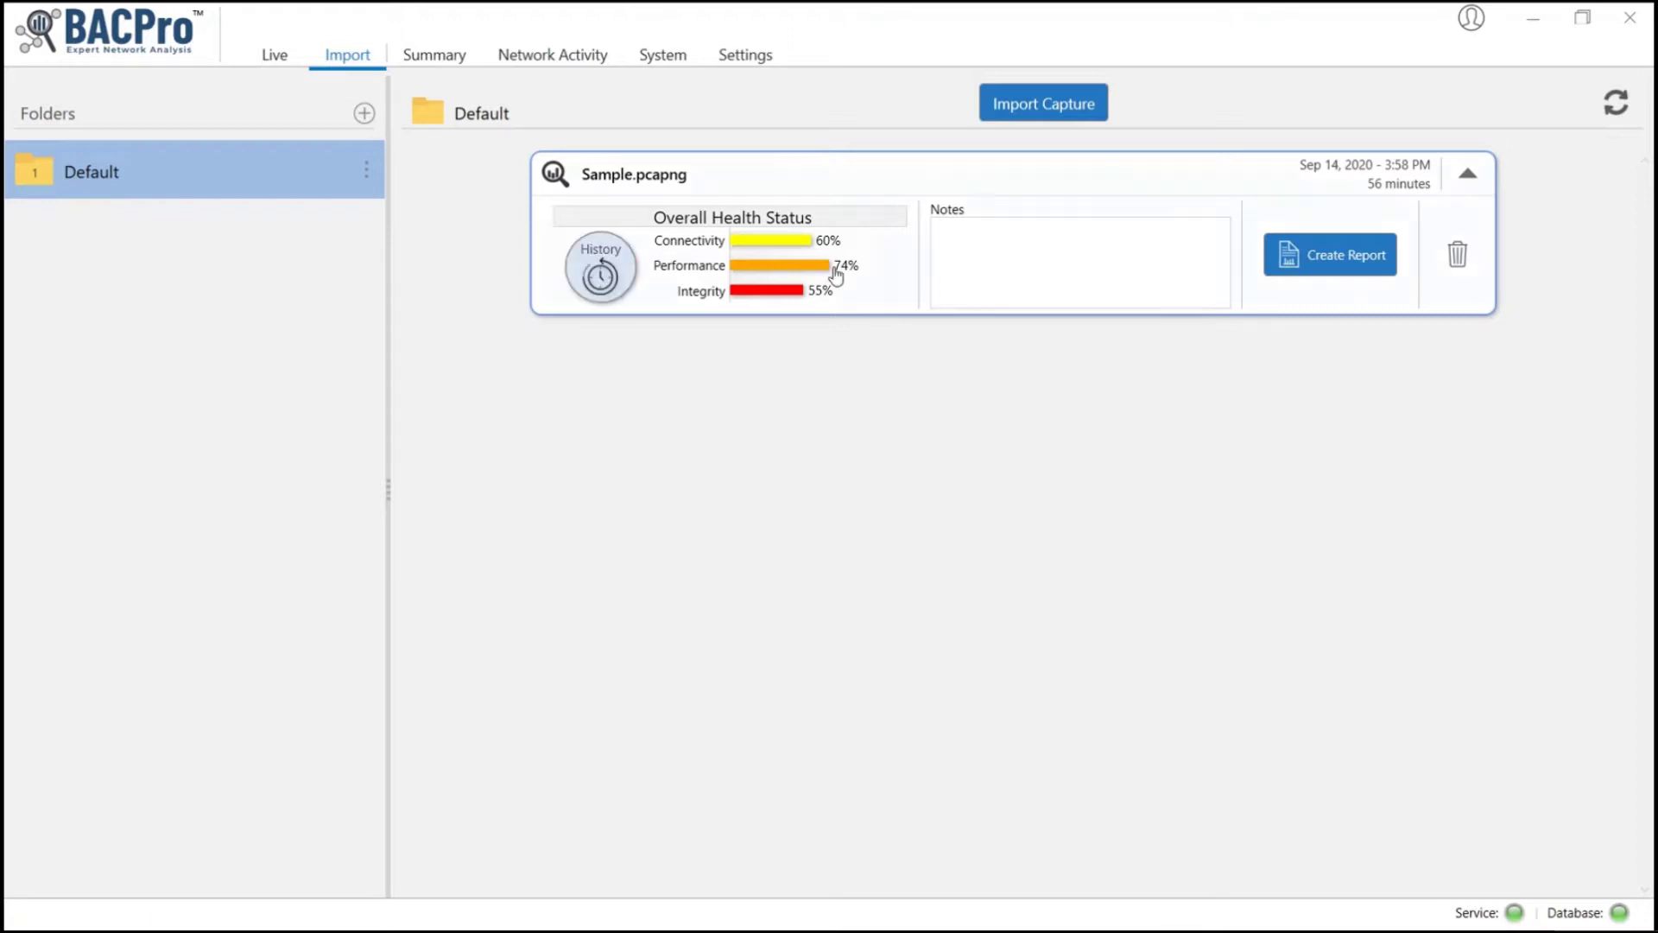
# - From the capture's summary overview, open the Duplicate BBMD anomaly and expand the Building Automation and Control Network NPDU of both associated packets
pyautogui.click(425, 59)
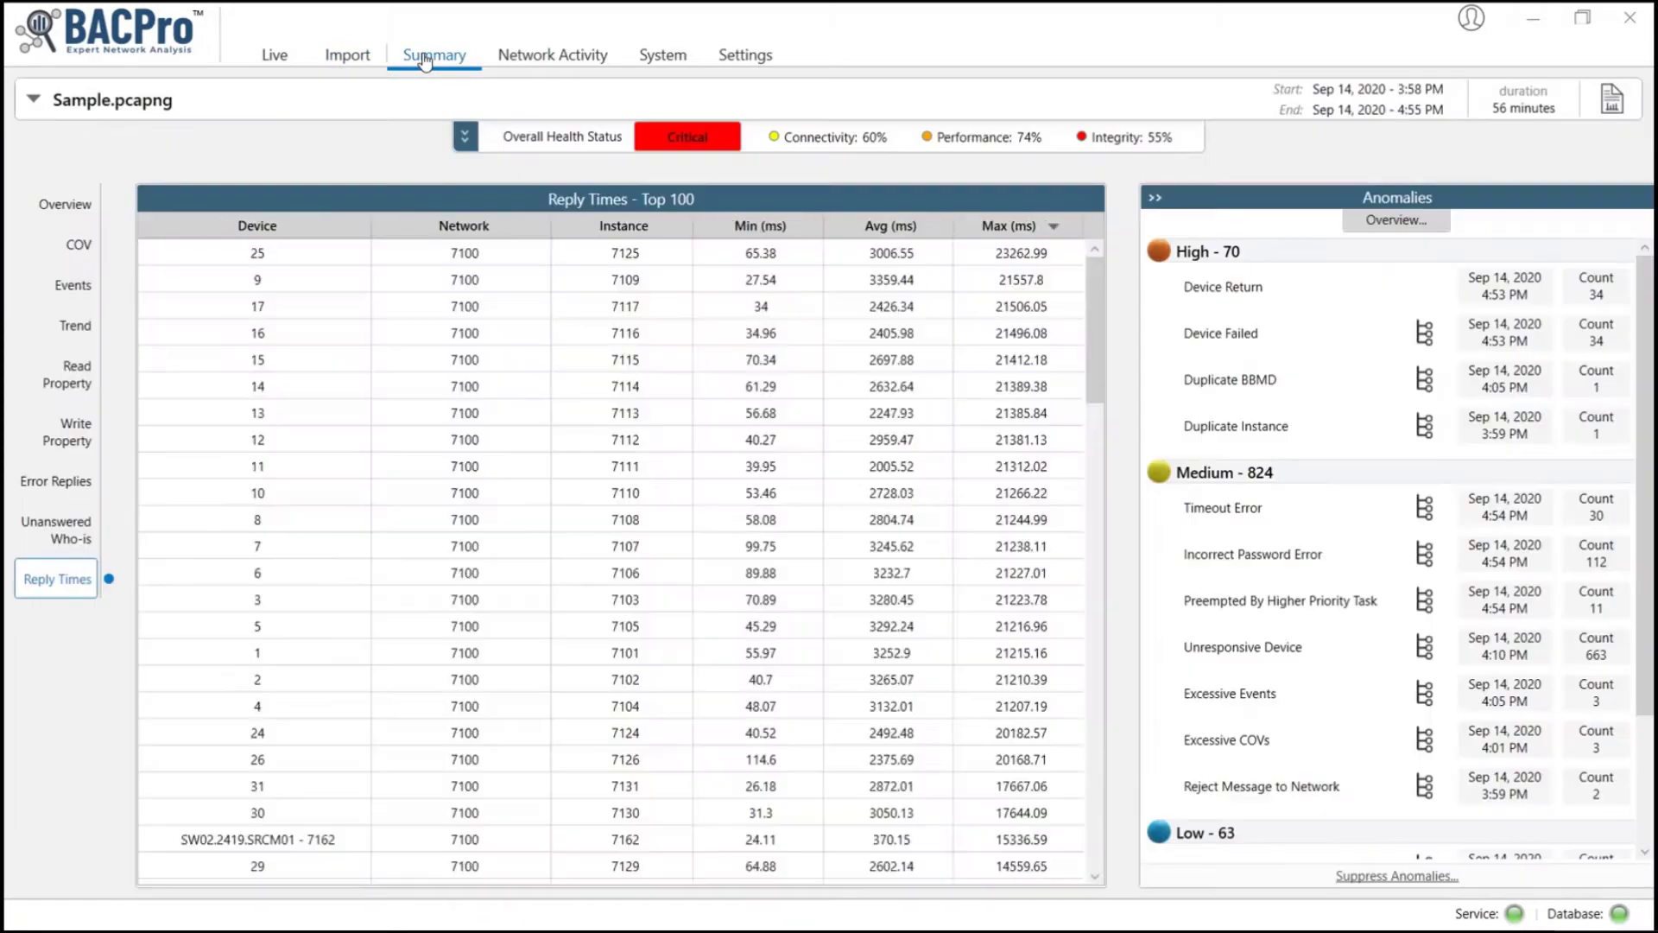
pyautogui.click(64, 216)
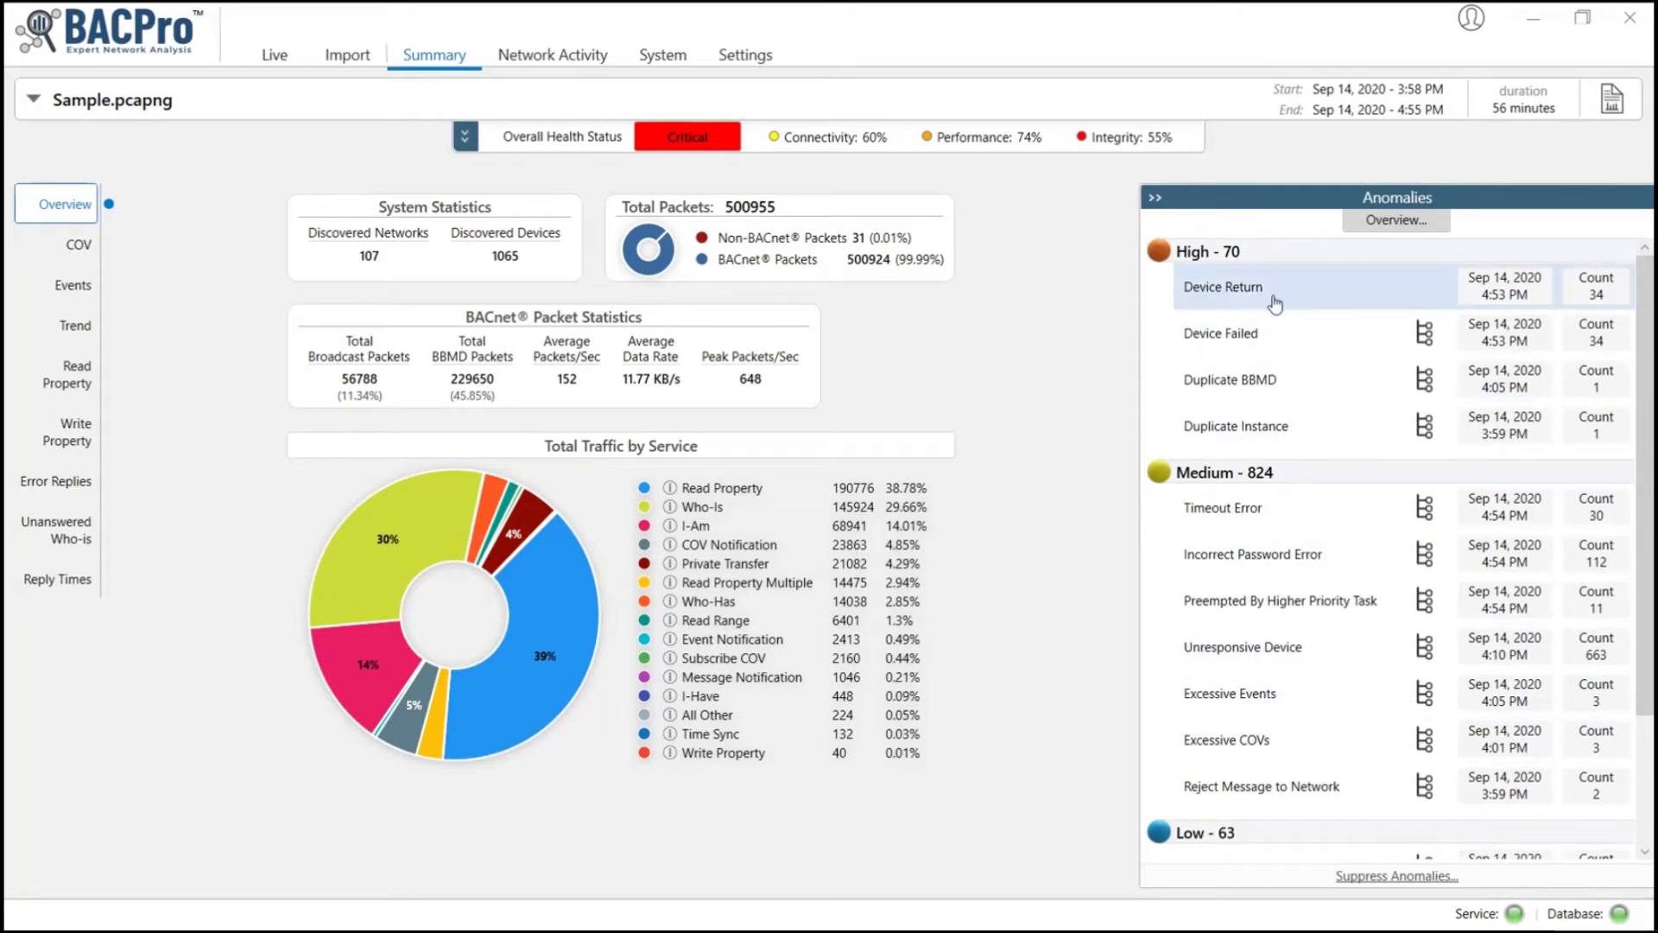
pyautogui.doubleClick(1238, 391)
pyautogui.click(326, 169)
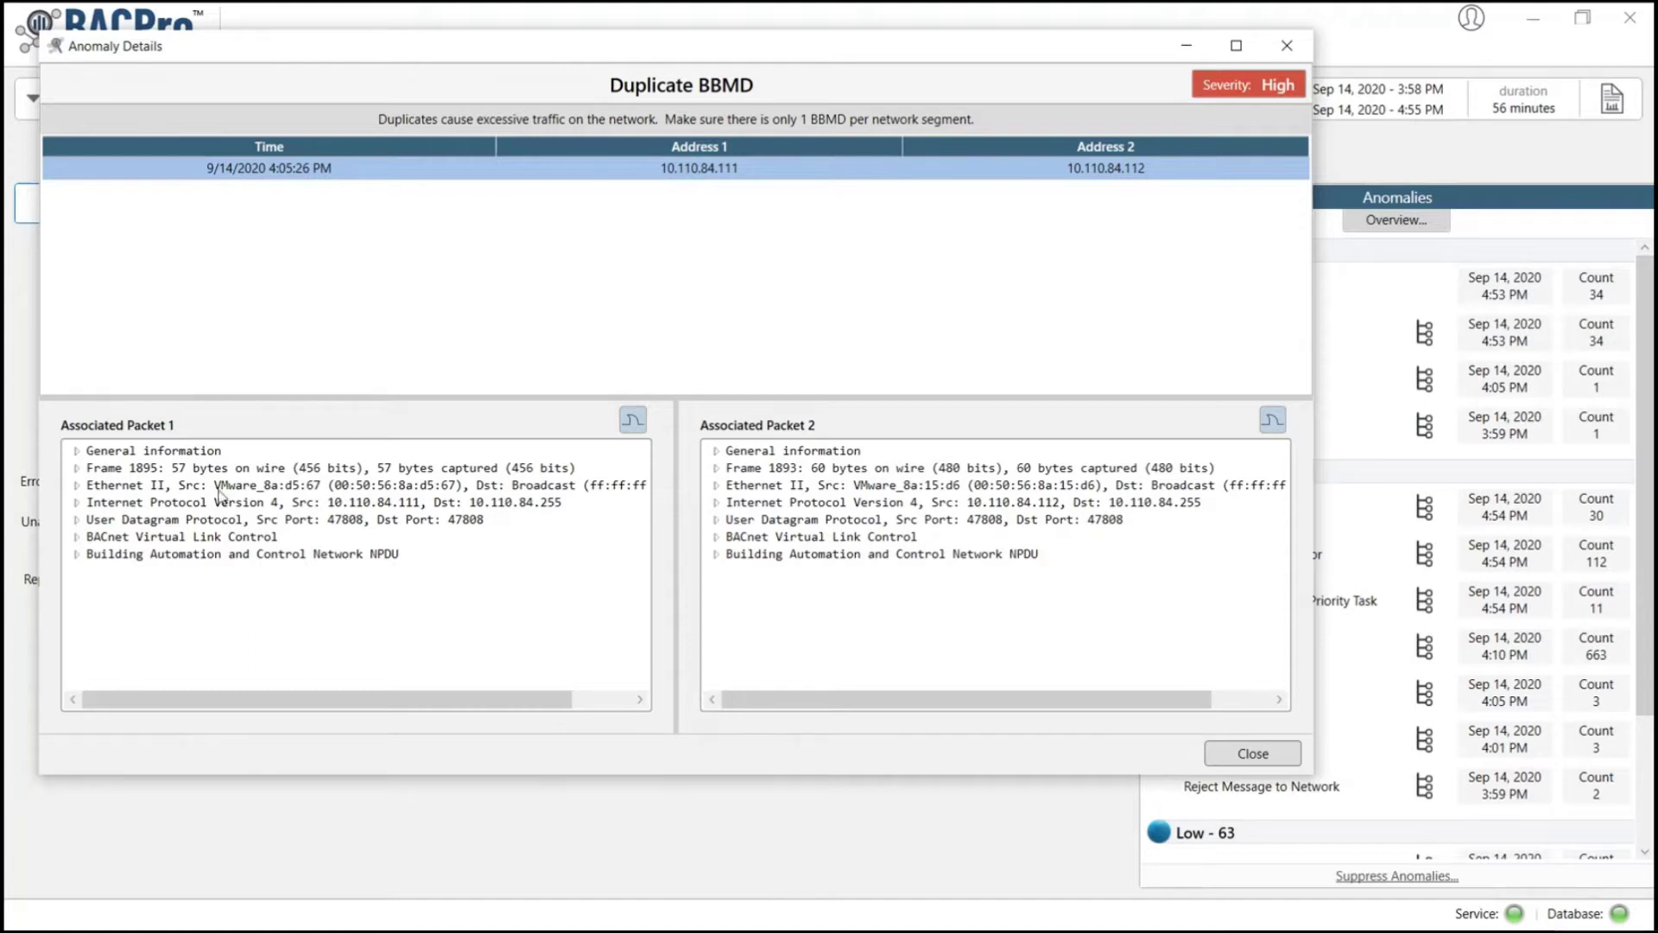
pyautogui.click(75, 555)
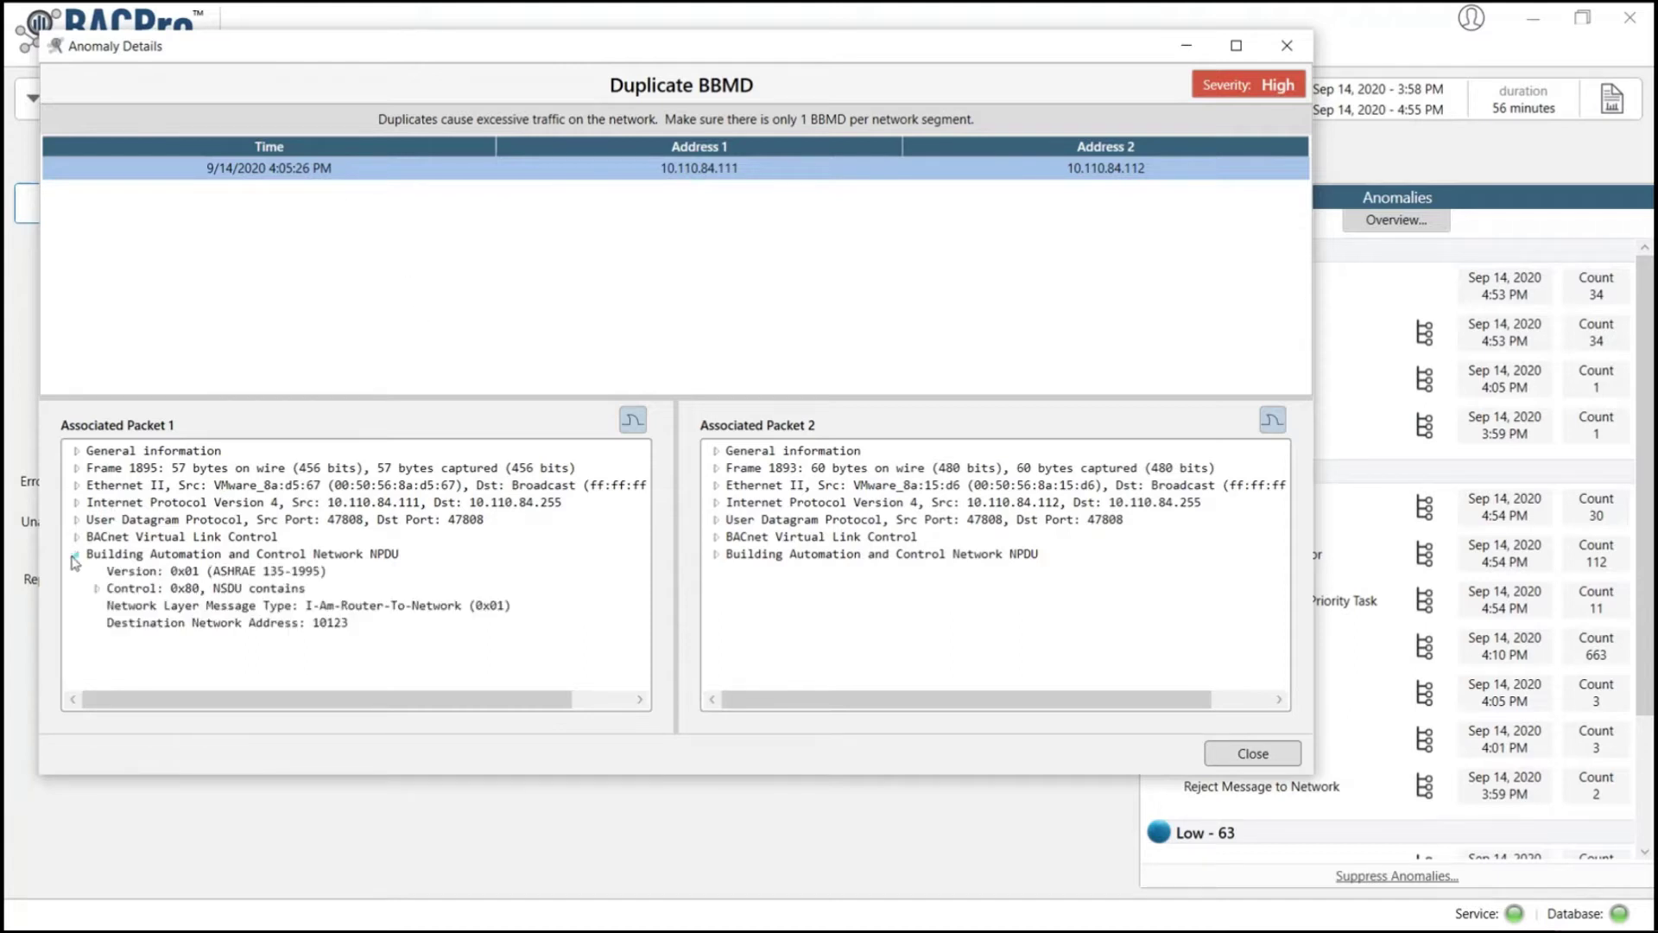
pyautogui.click(715, 555)
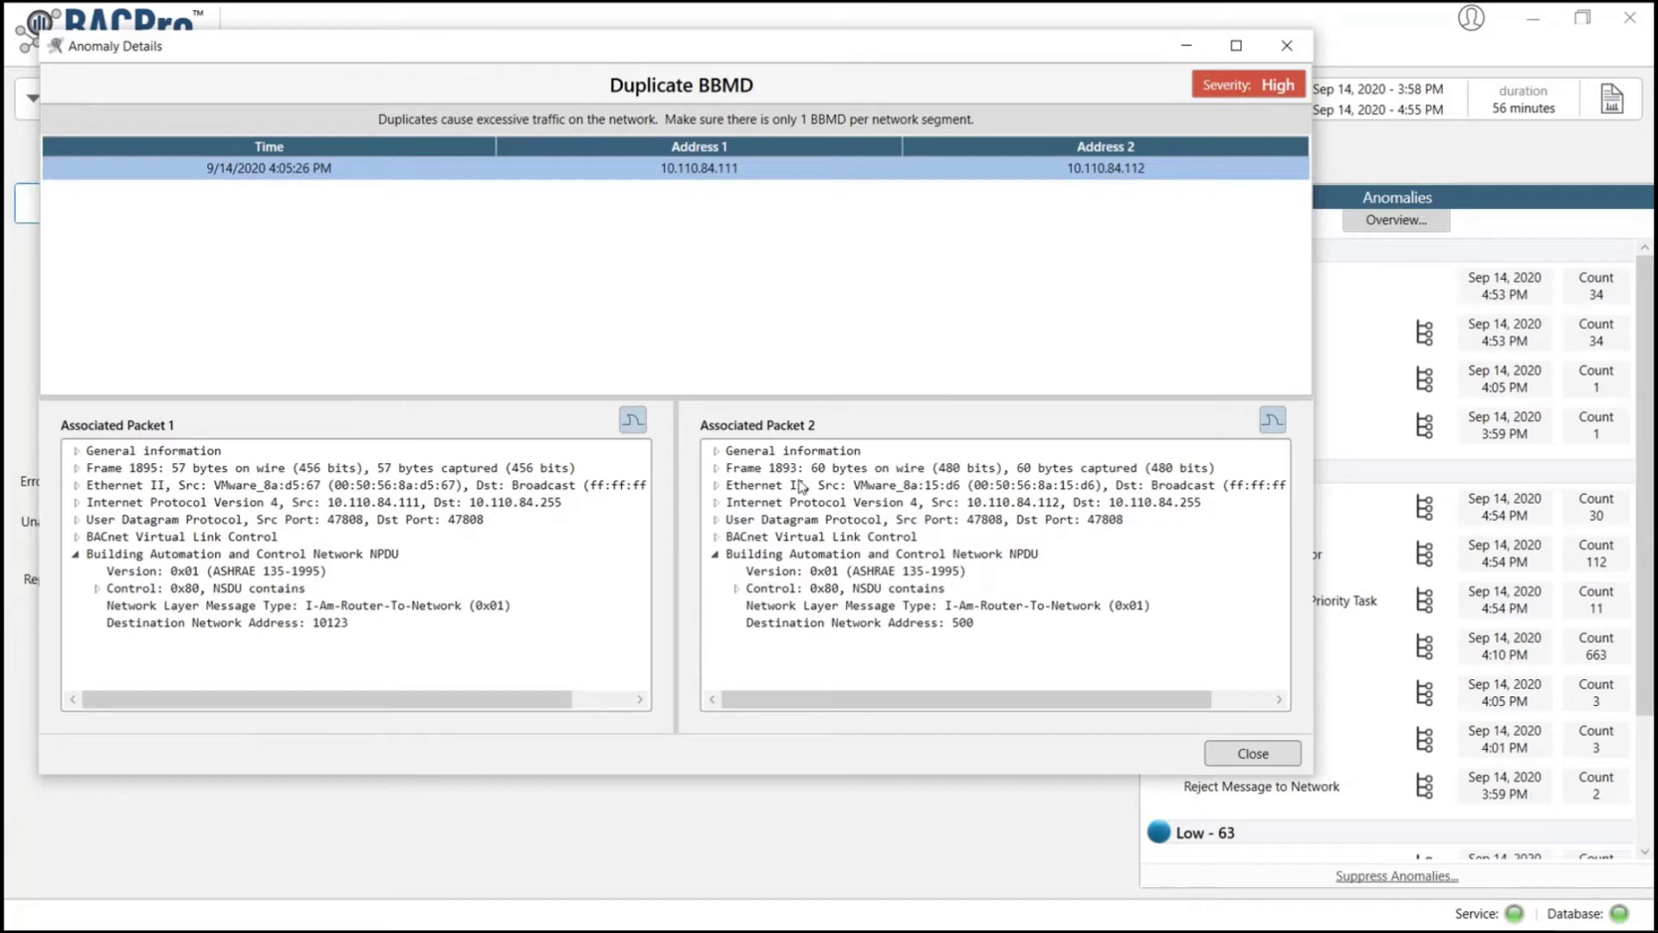
# - Examine associated packet 1 of the Duplicate BBMD anomaly in Wireshark, and close Wireshark and the anomaly details
pyautogui.click(633, 422)
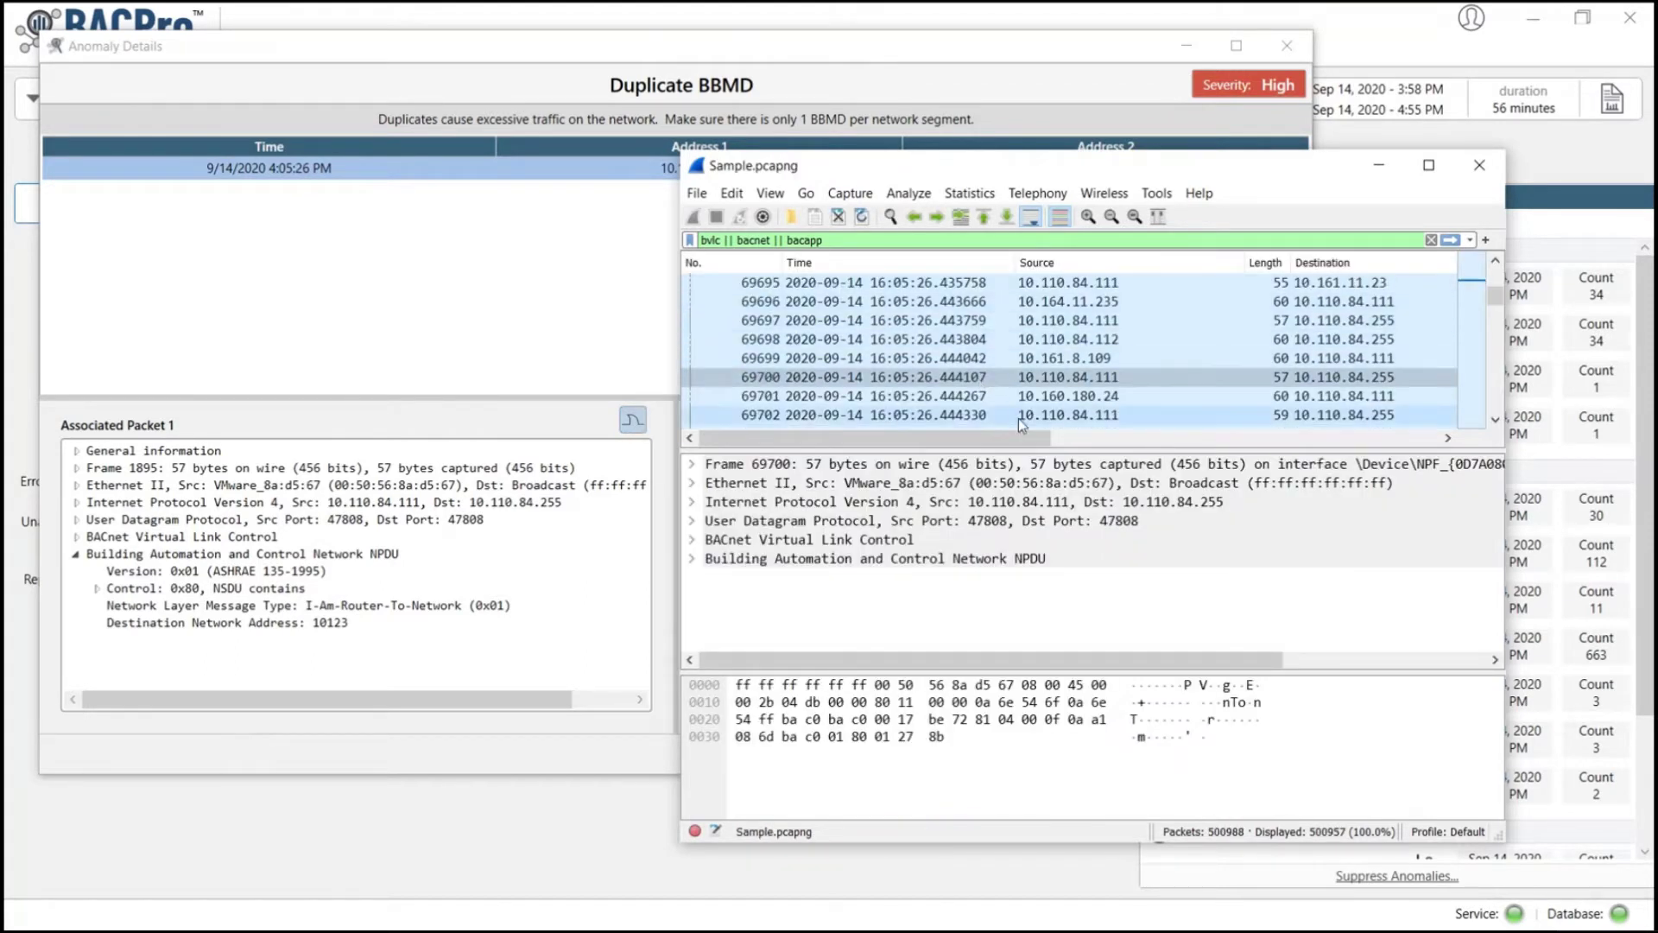
pyautogui.click(1481, 167)
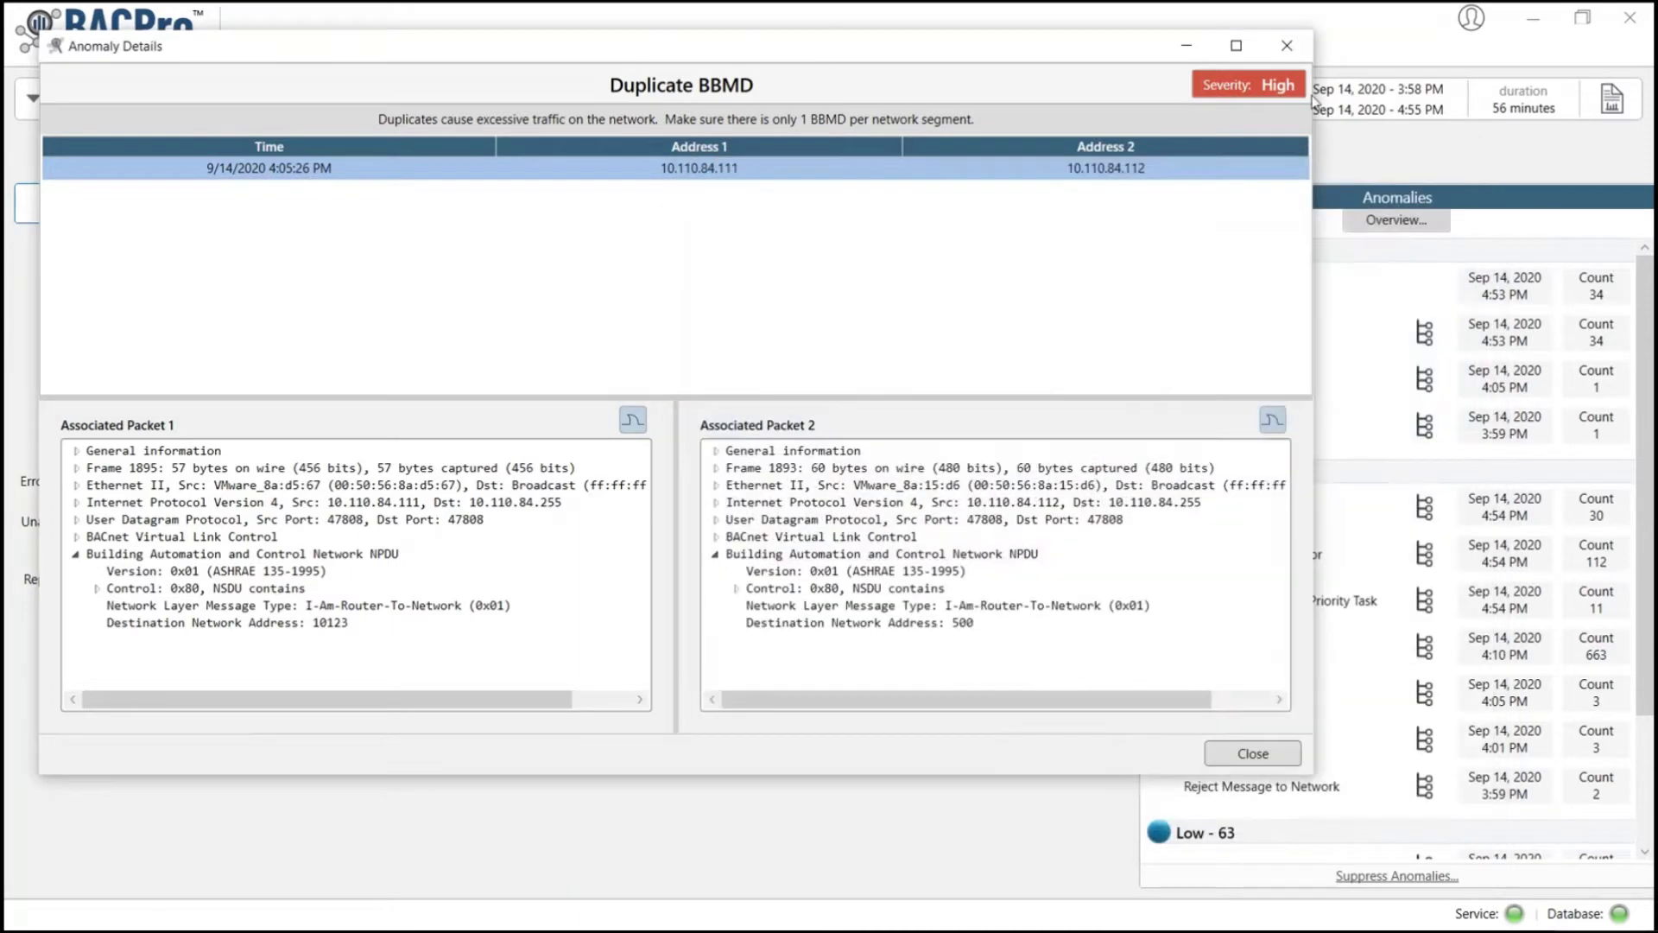
pyautogui.click(1287, 45)
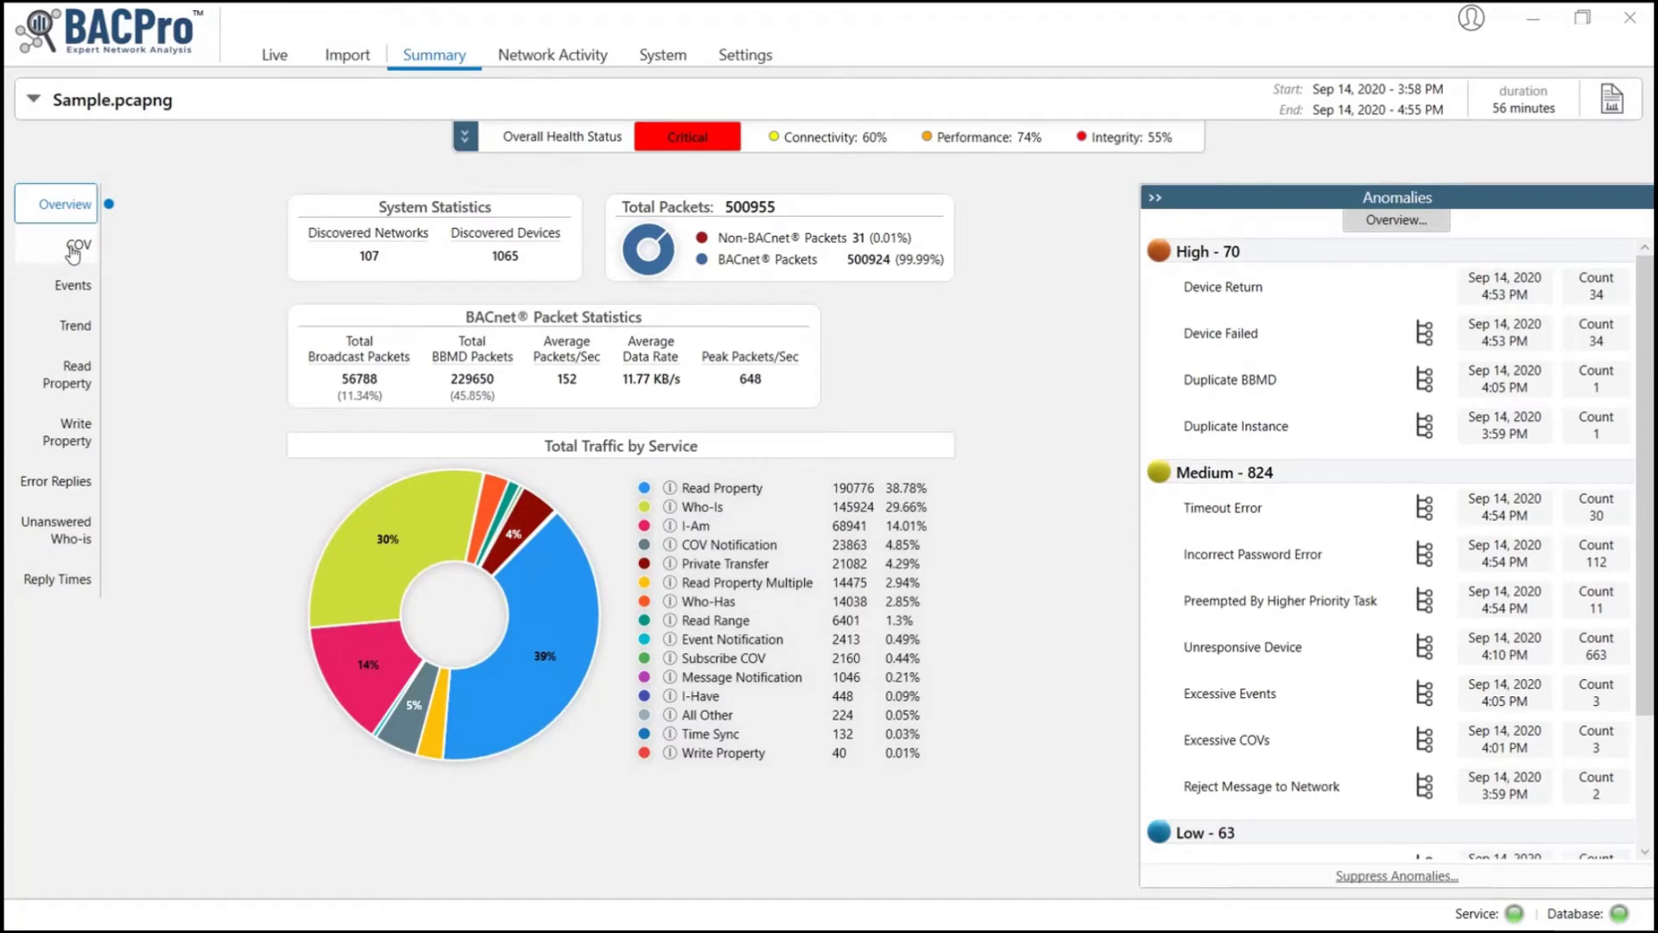
# - Review the top 100 properties generating COVs, narrowing the anomalies list for more table room and widening it again
pyautogui.click(73, 252)
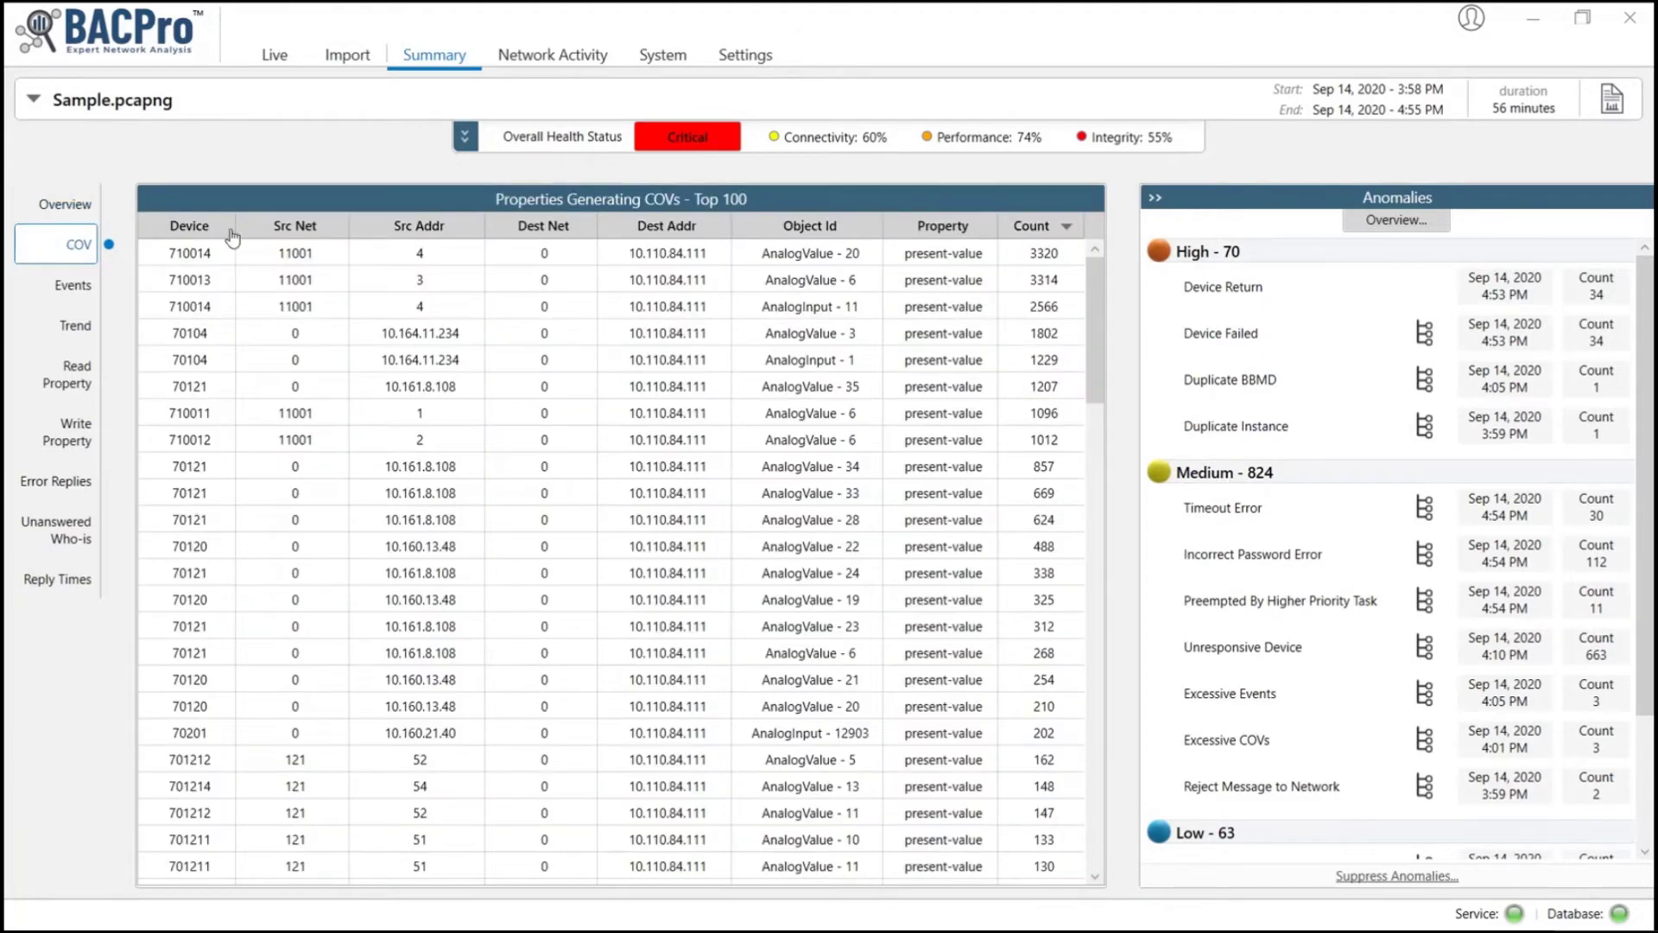
pyautogui.click(1155, 199)
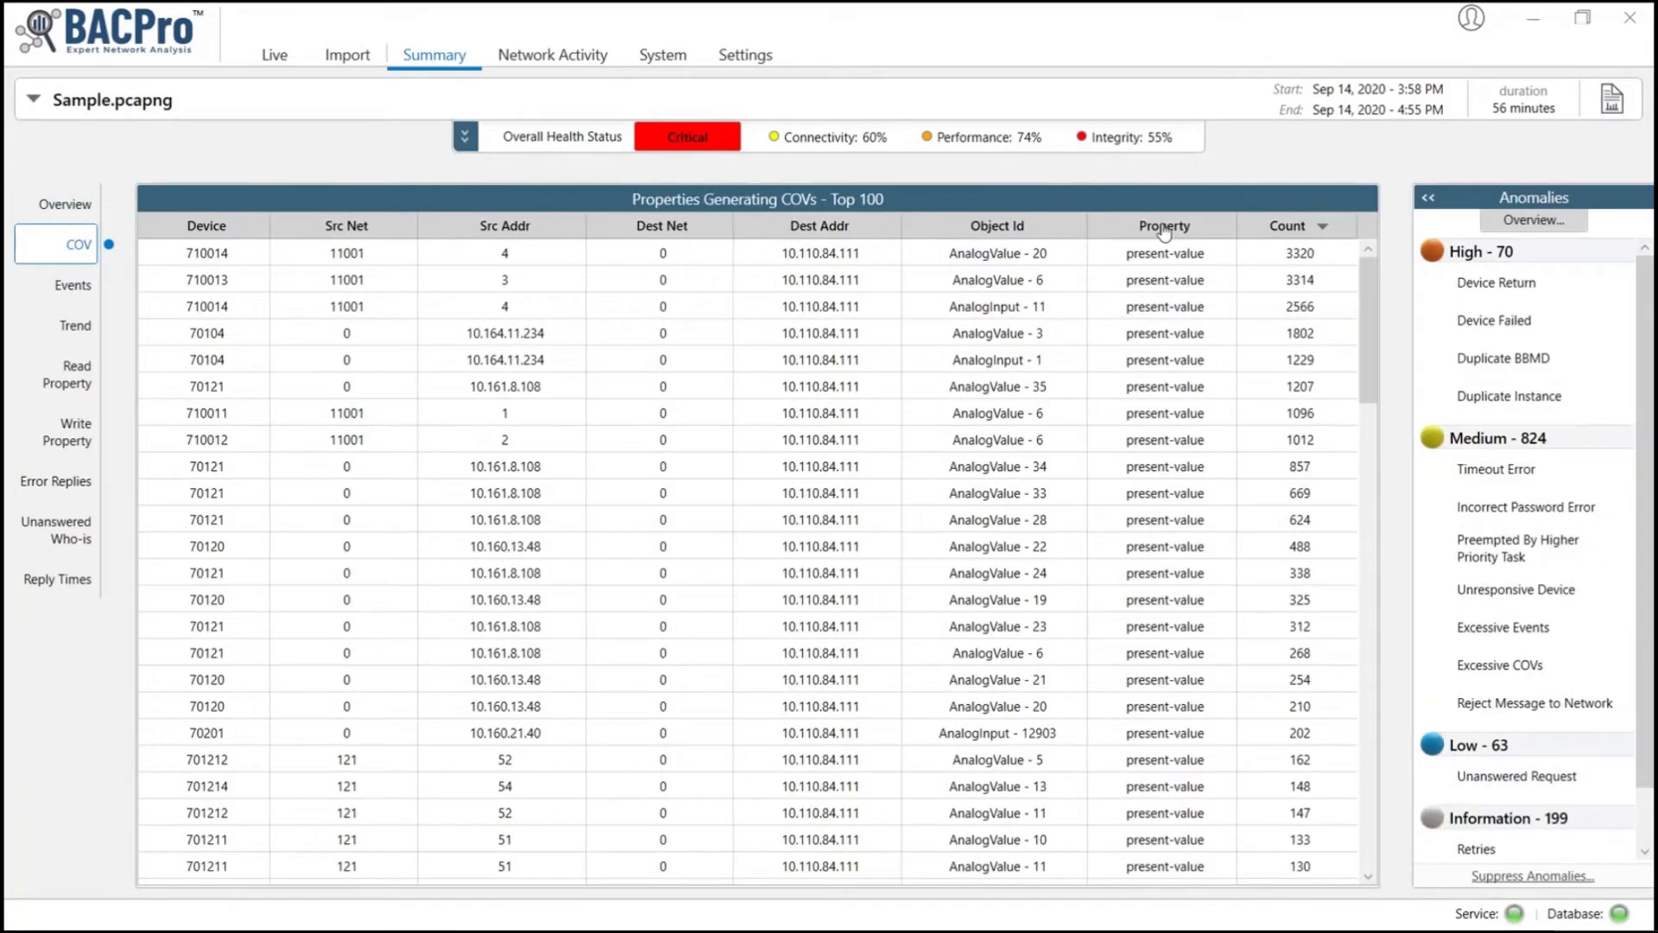
pyautogui.click(1429, 202)
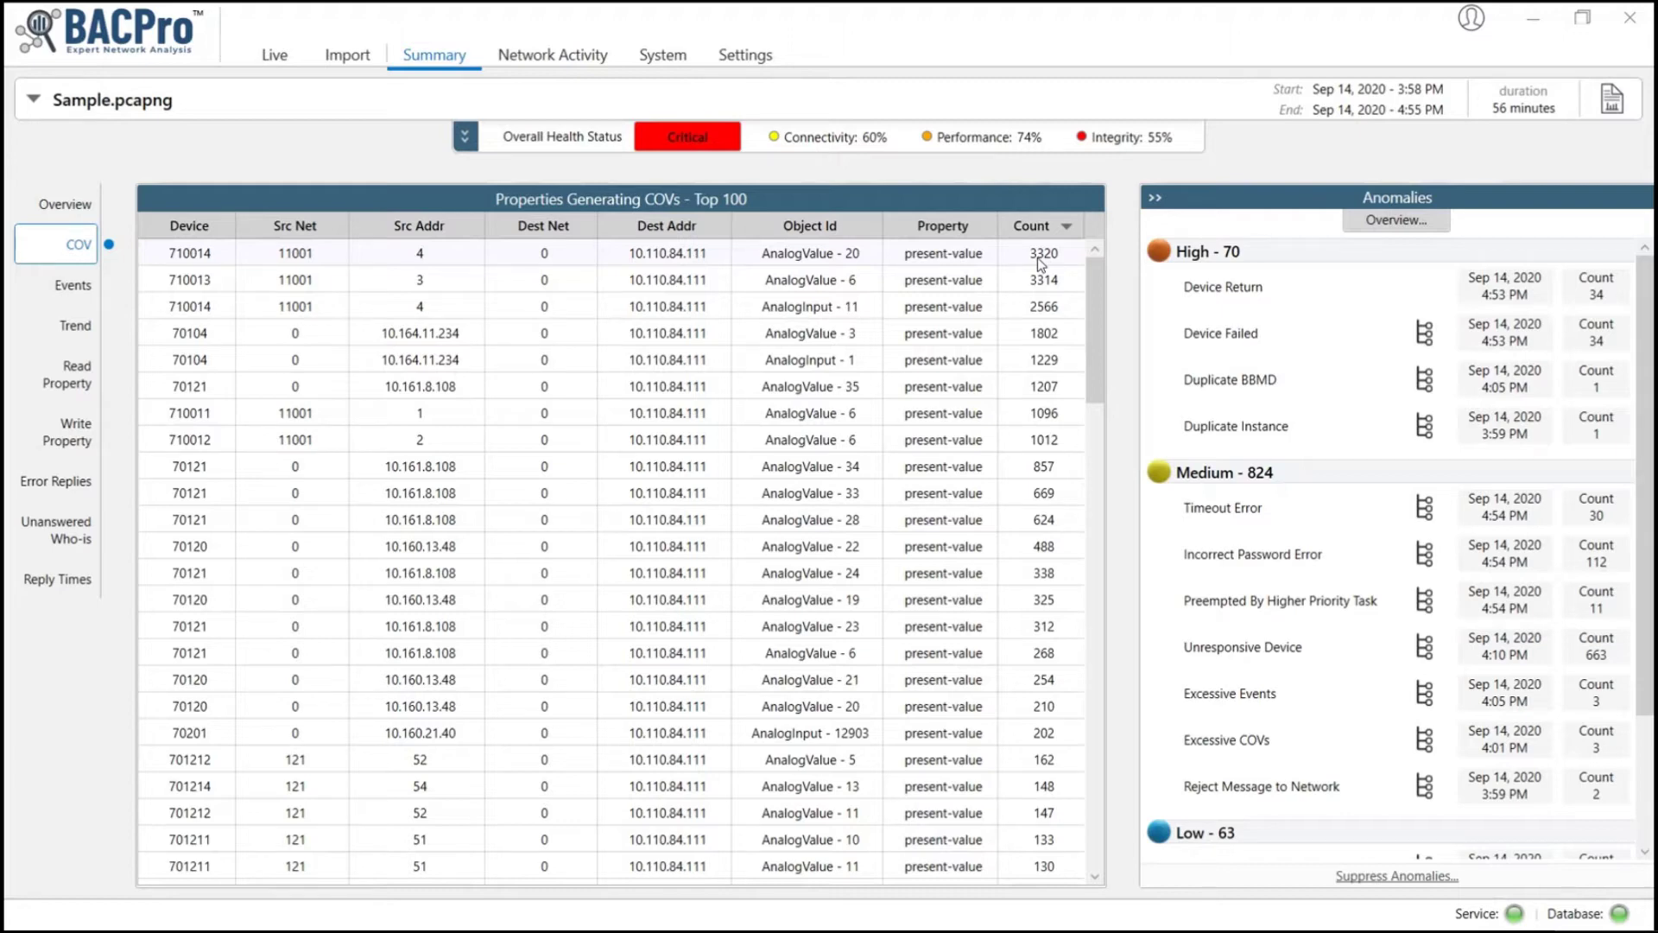
# - Look through the summary's Events, Read Property, Write Property and Trend tables
pyautogui.click(74, 294)
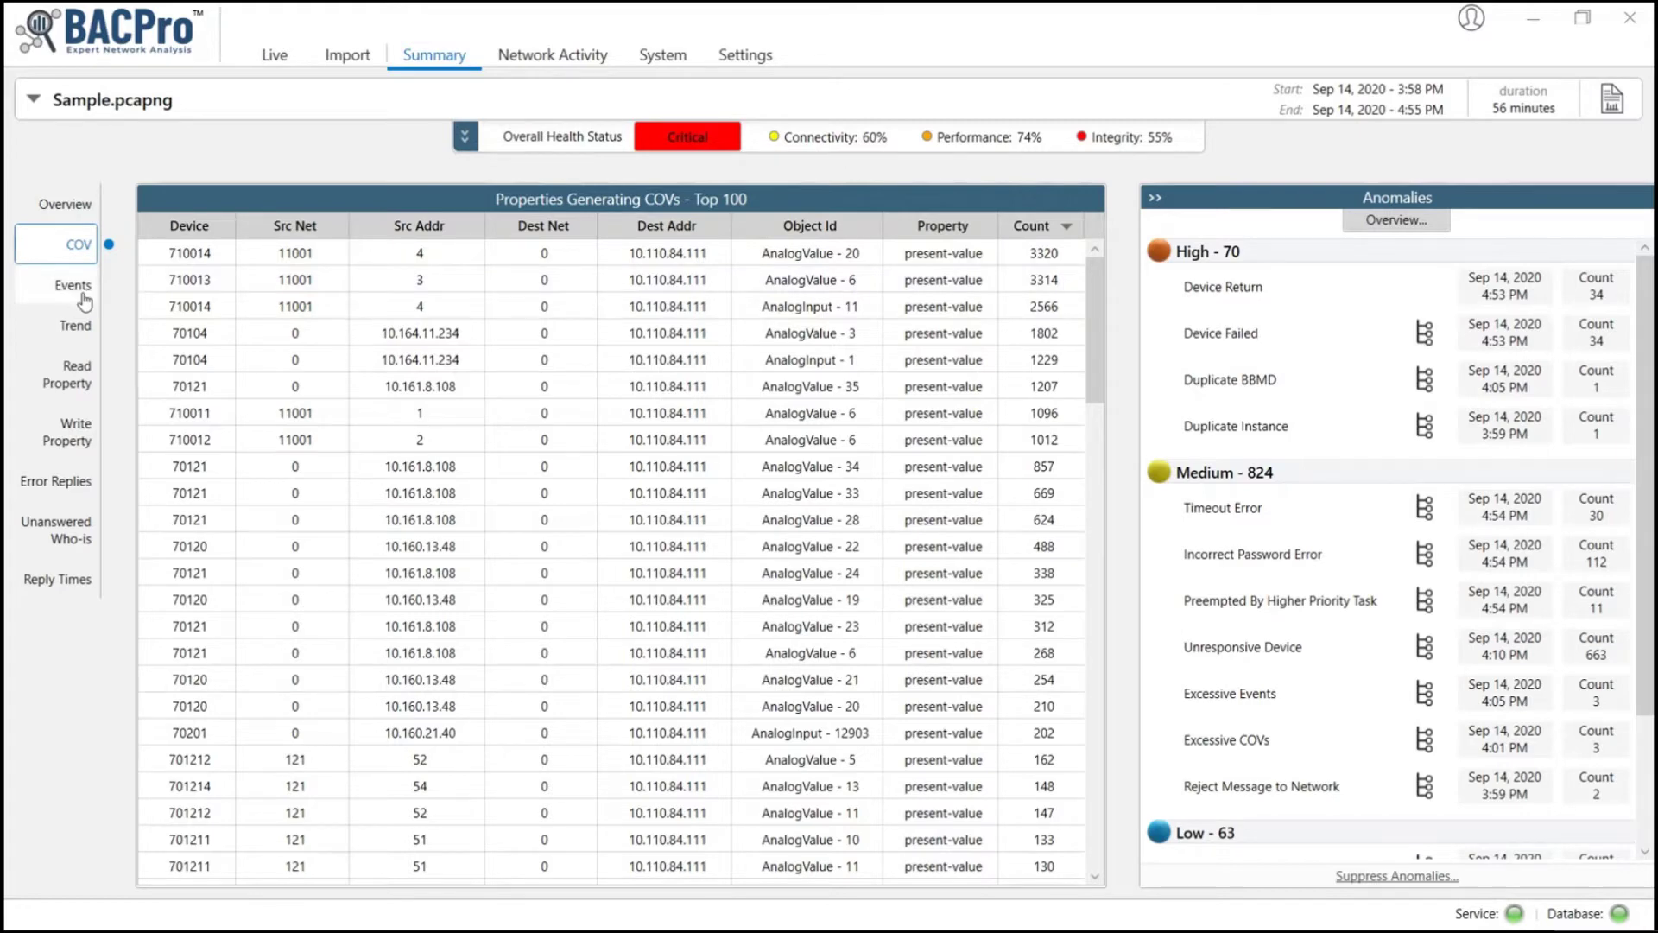
pyautogui.click(86, 378)
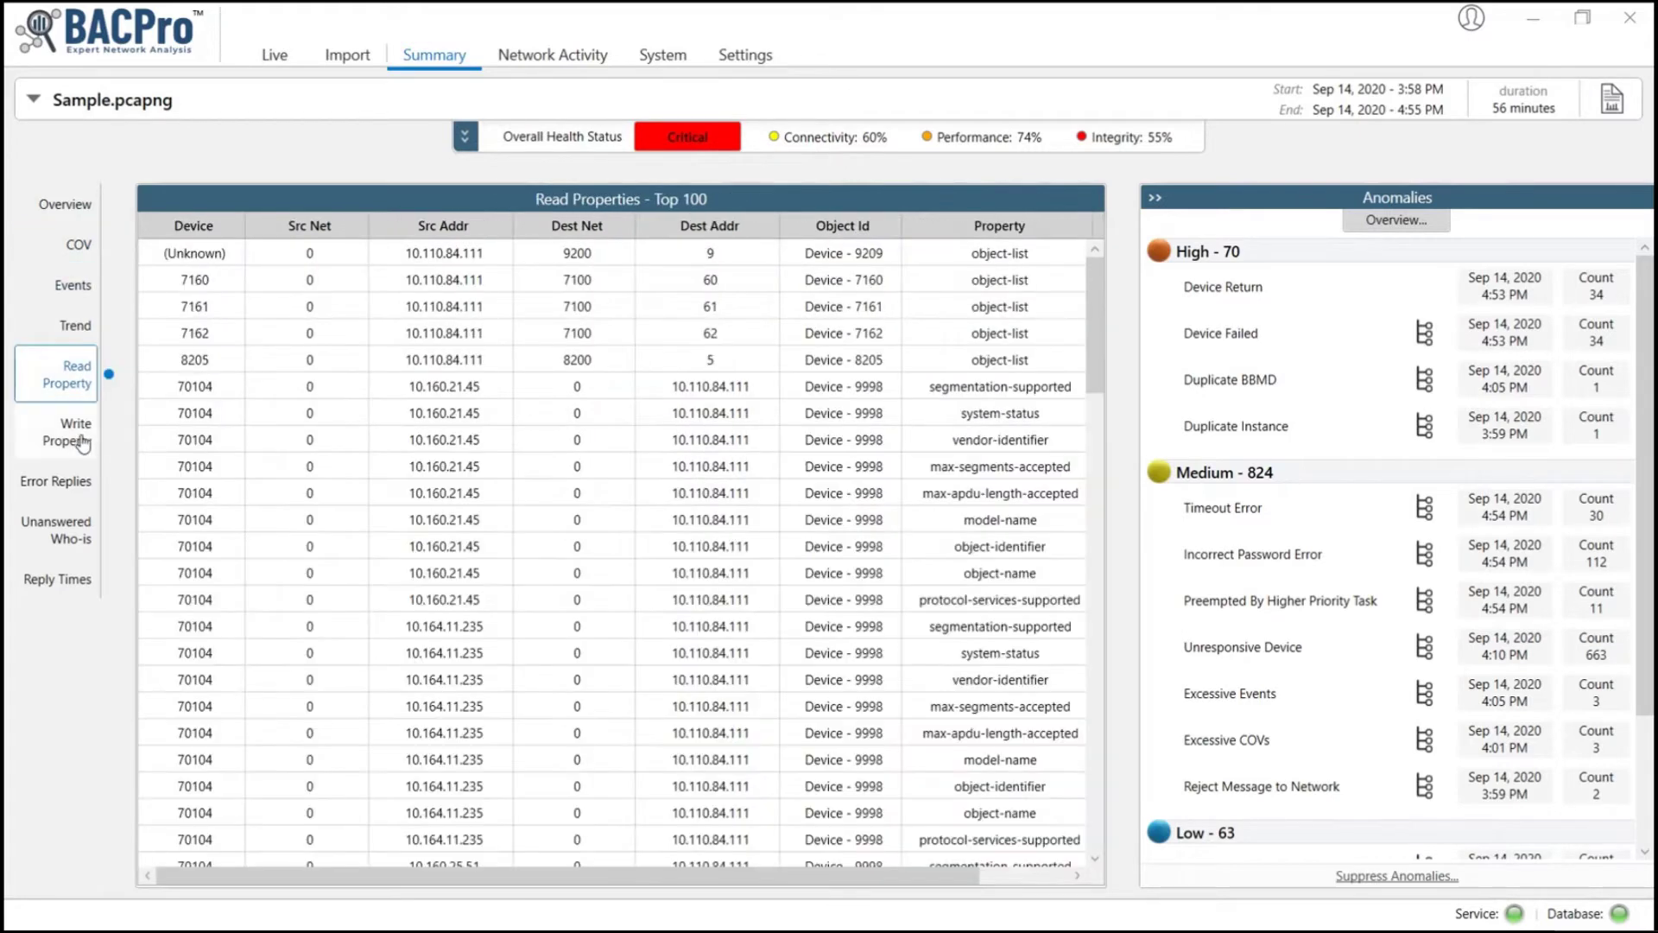
pyautogui.click(76, 432)
pyautogui.click(79, 332)
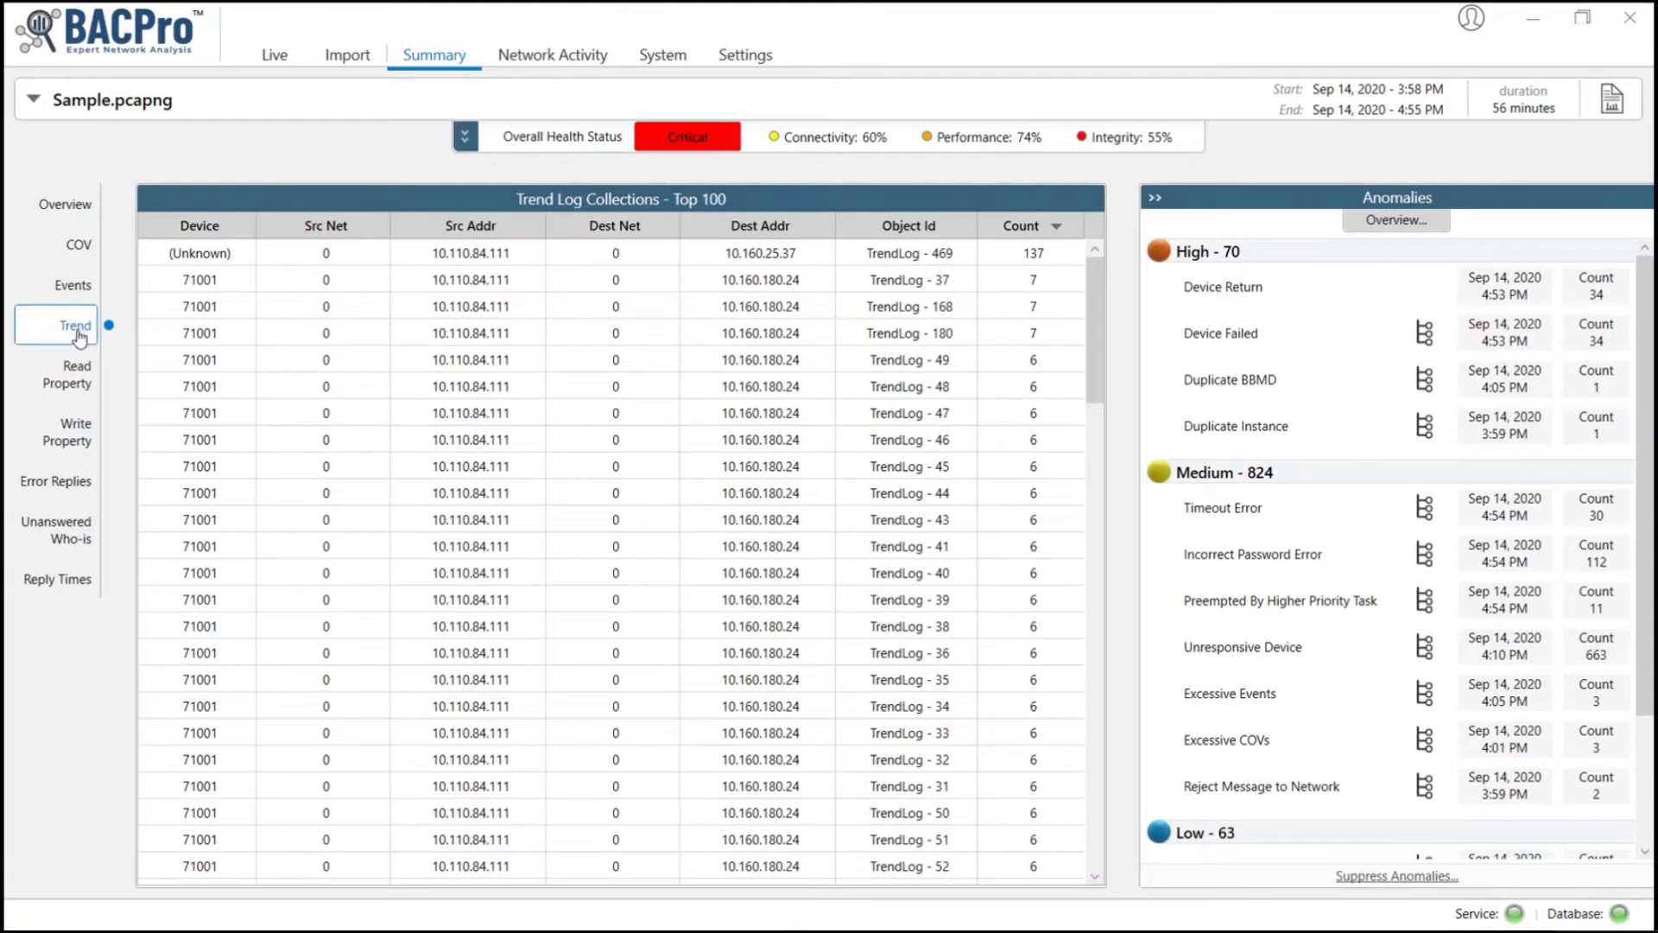
# - Examine the summary's top 100 Error Replies, Unanswered Who-Is and Reply Times
pyautogui.click(74, 487)
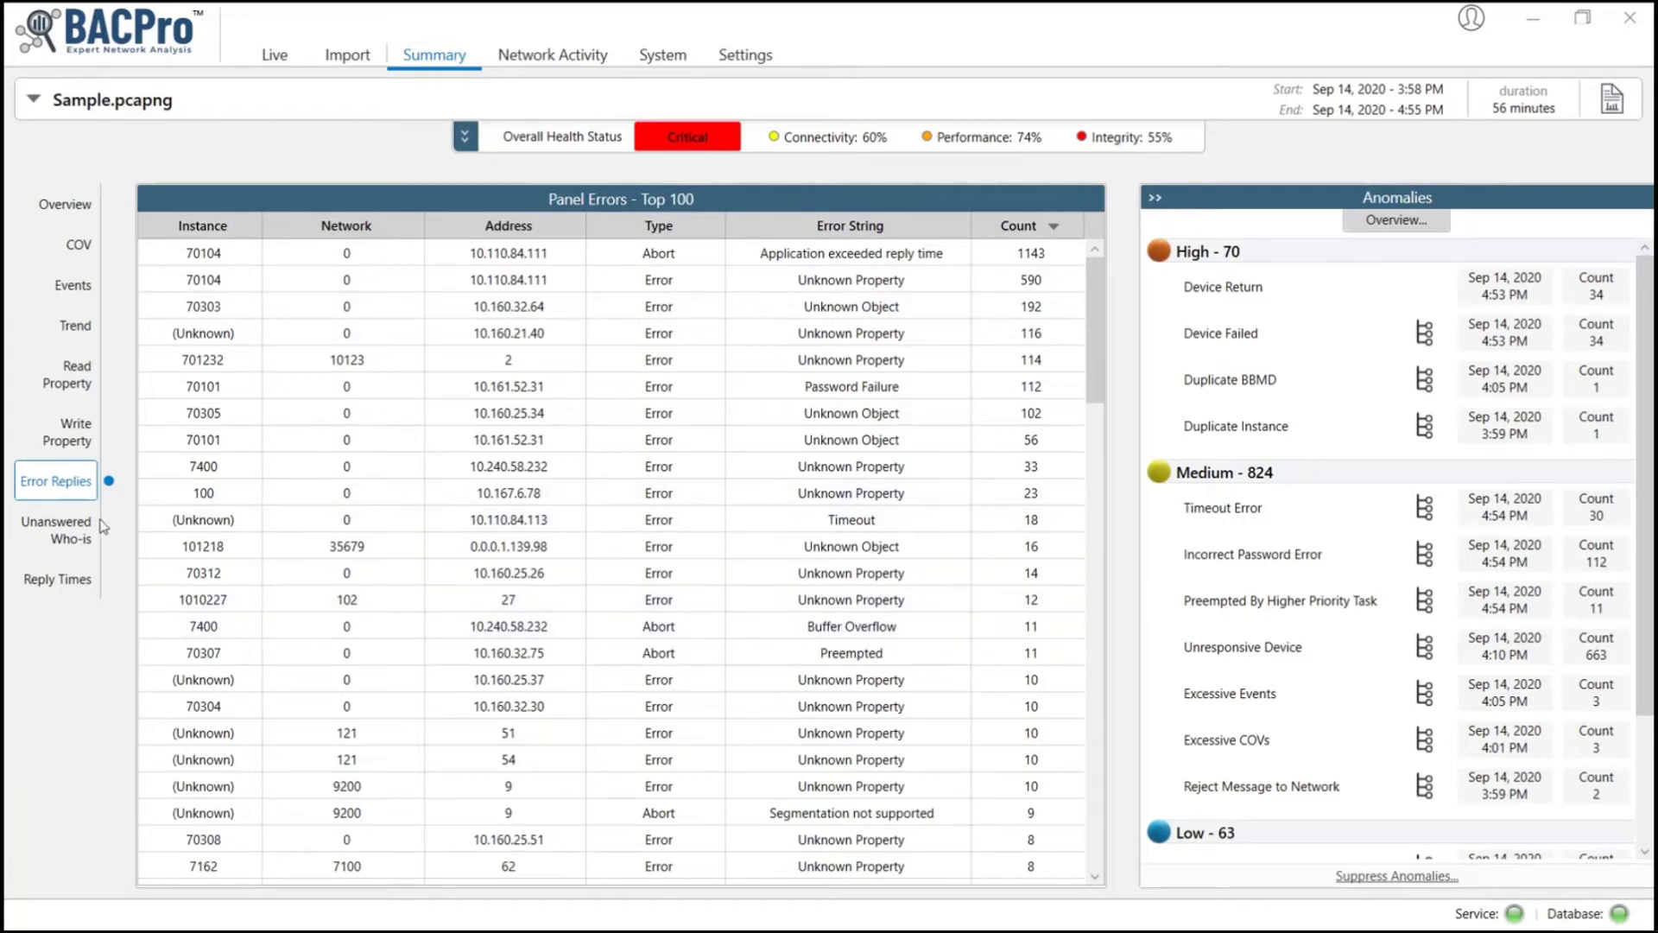
pyautogui.click(70, 532)
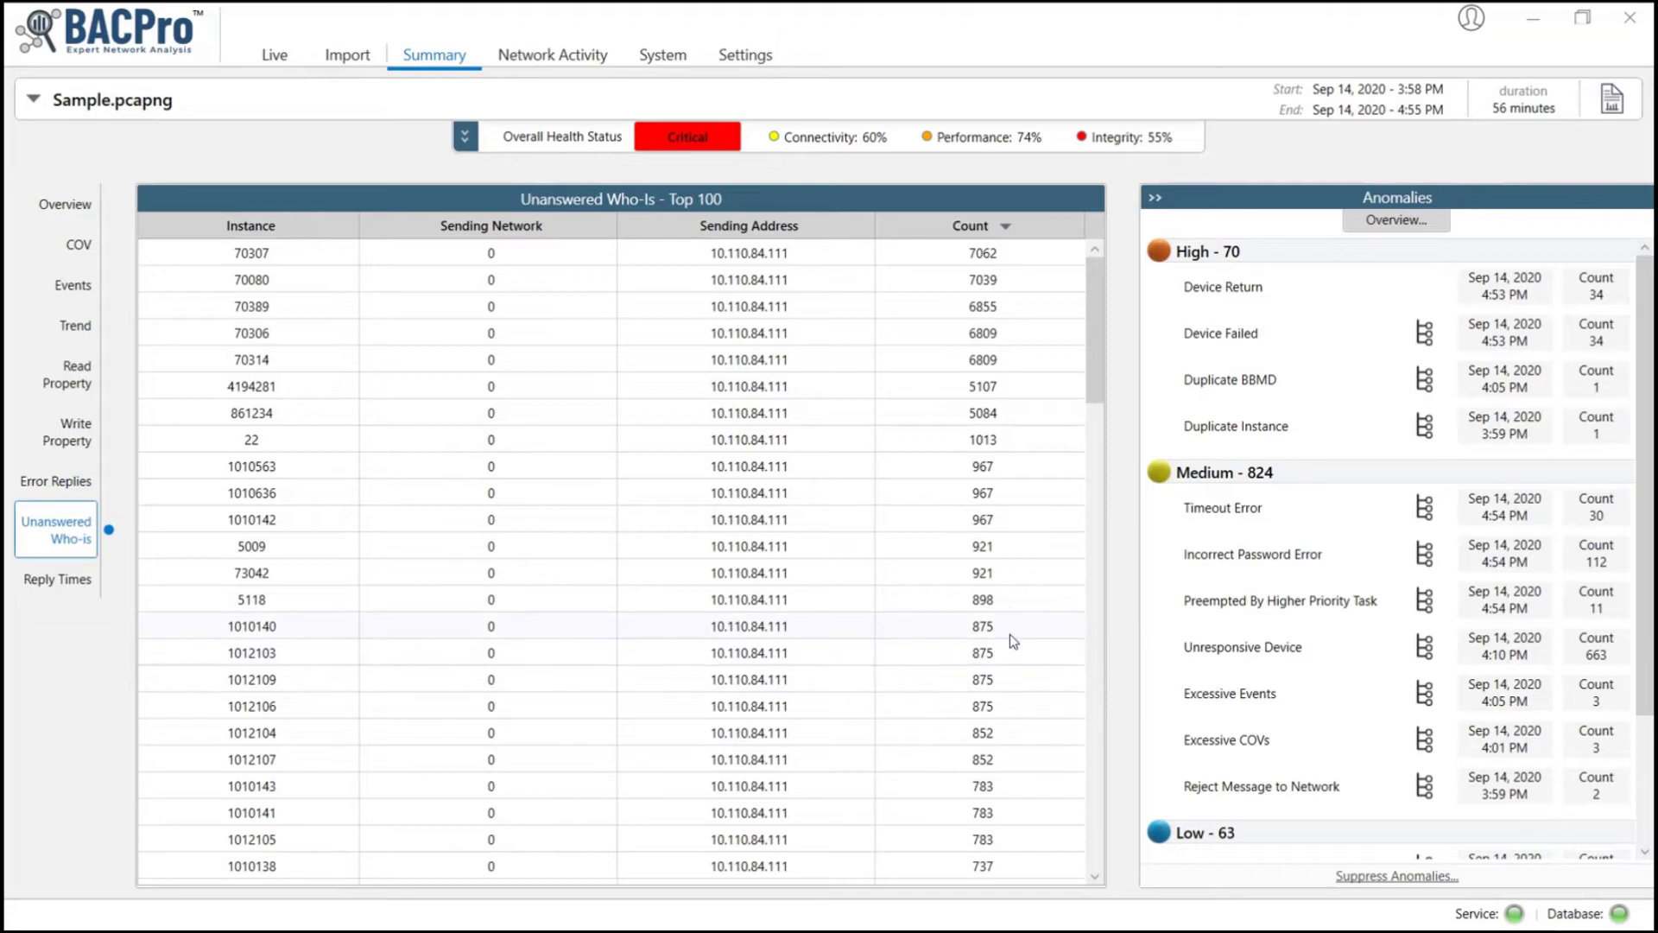
pyautogui.click(57, 585)
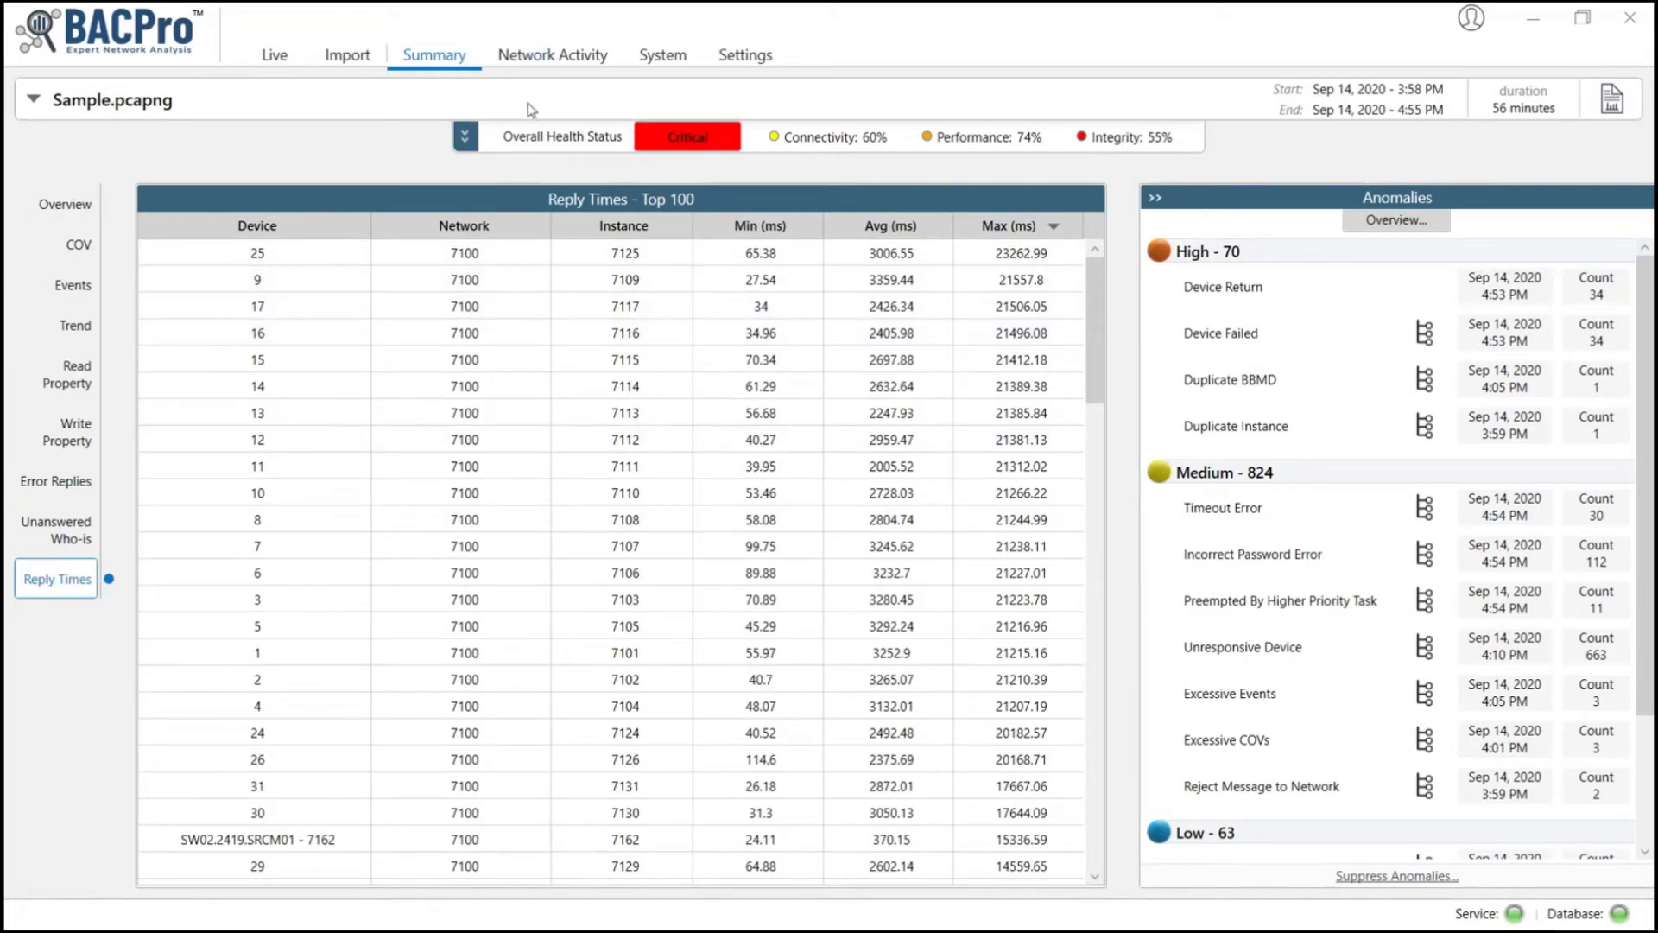
# - View the capture's network activity charted by packets, by time and by devices
pyautogui.click(545, 58)
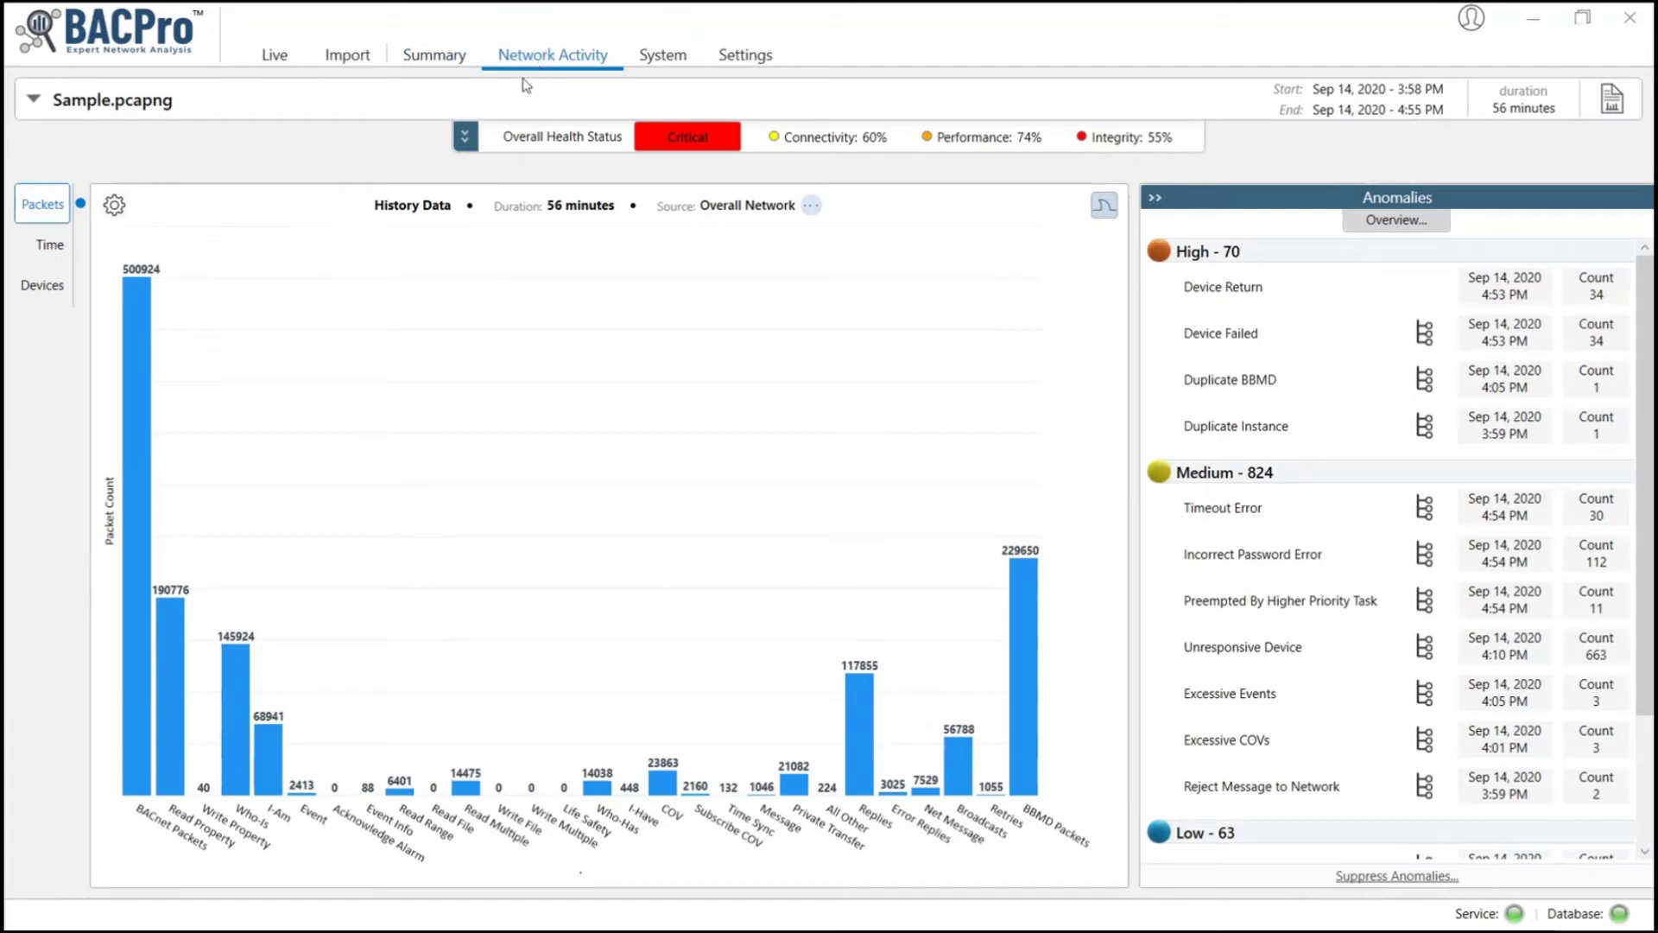
pyautogui.click(50, 248)
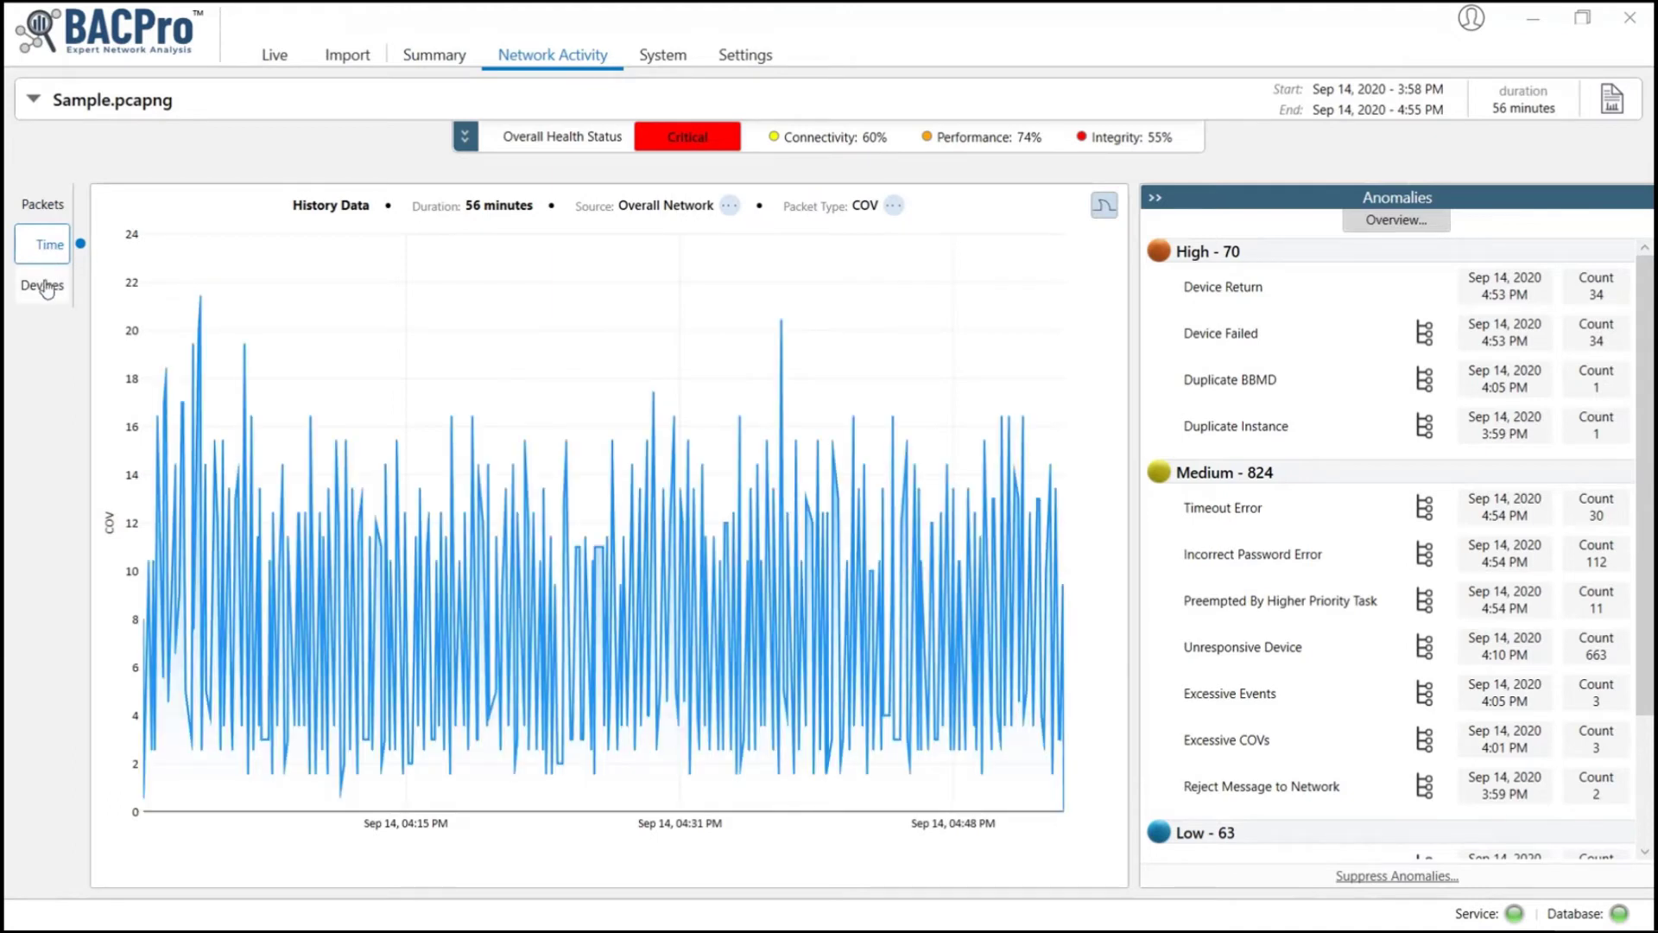
pyautogui.click(47, 288)
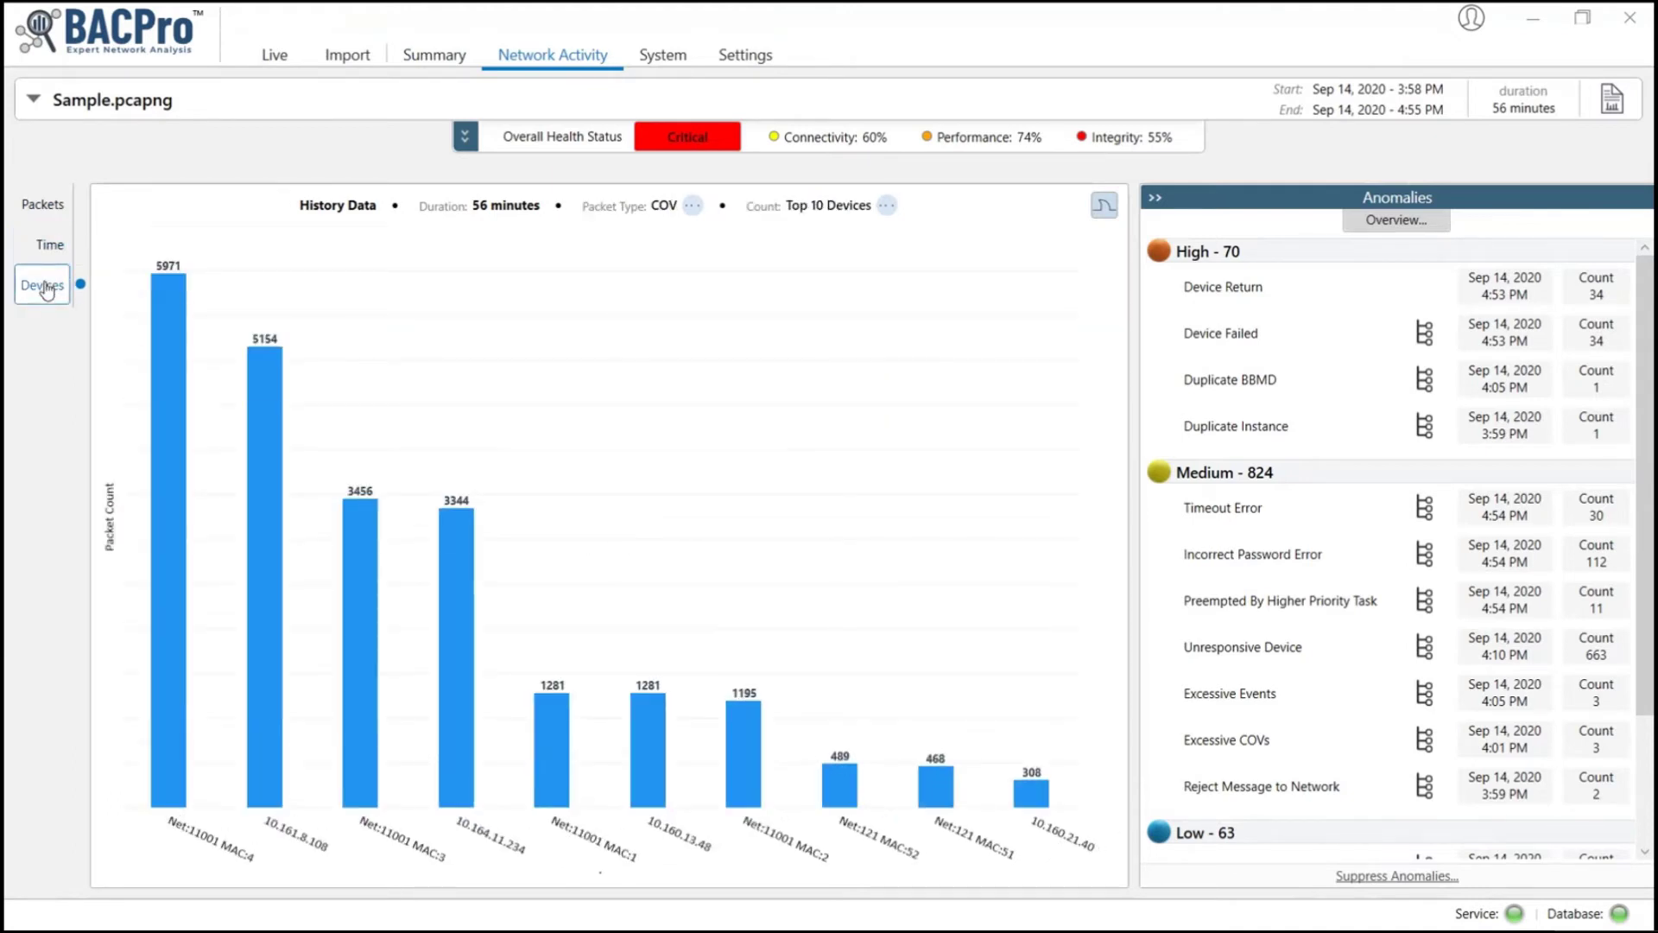
# - Check the packet type and device count choices of the devices chart, keeping COV and Top 10 Devices
pyautogui.click(693, 205)
pyautogui.click(757, 677)
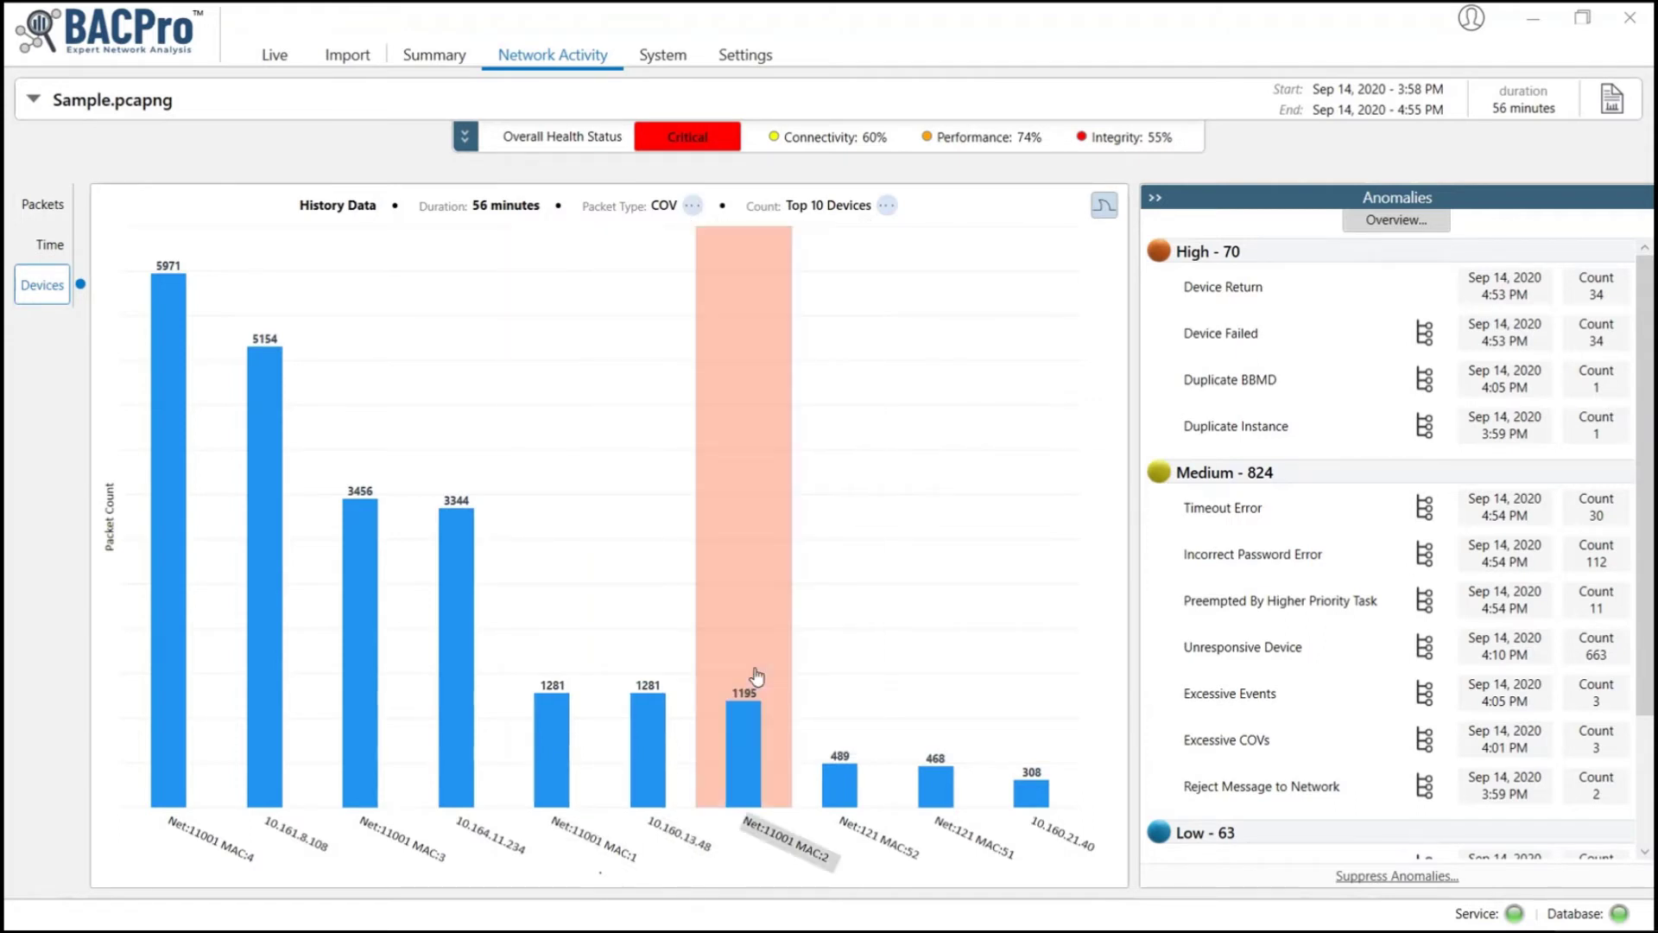
pyautogui.click(888, 205)
pyautogui.click(956, 234)
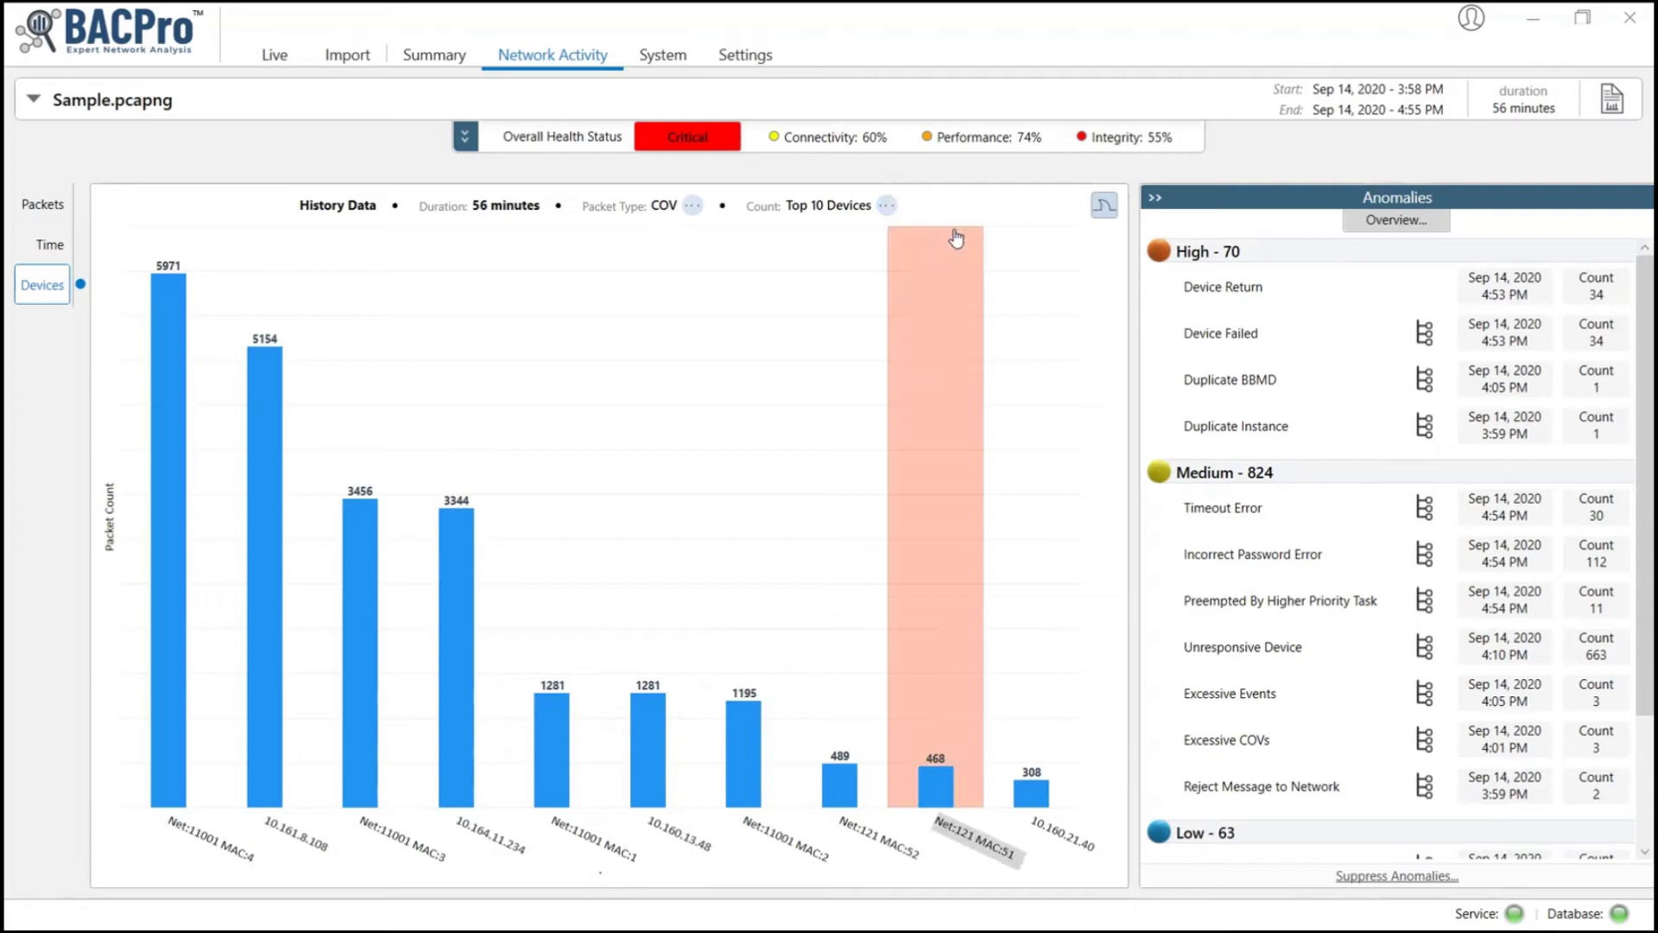
# - Examine the COV packets behind the devices chart in Wireshark, including the Info column, and close Wireshark
pyautogui.click(1106, 208)
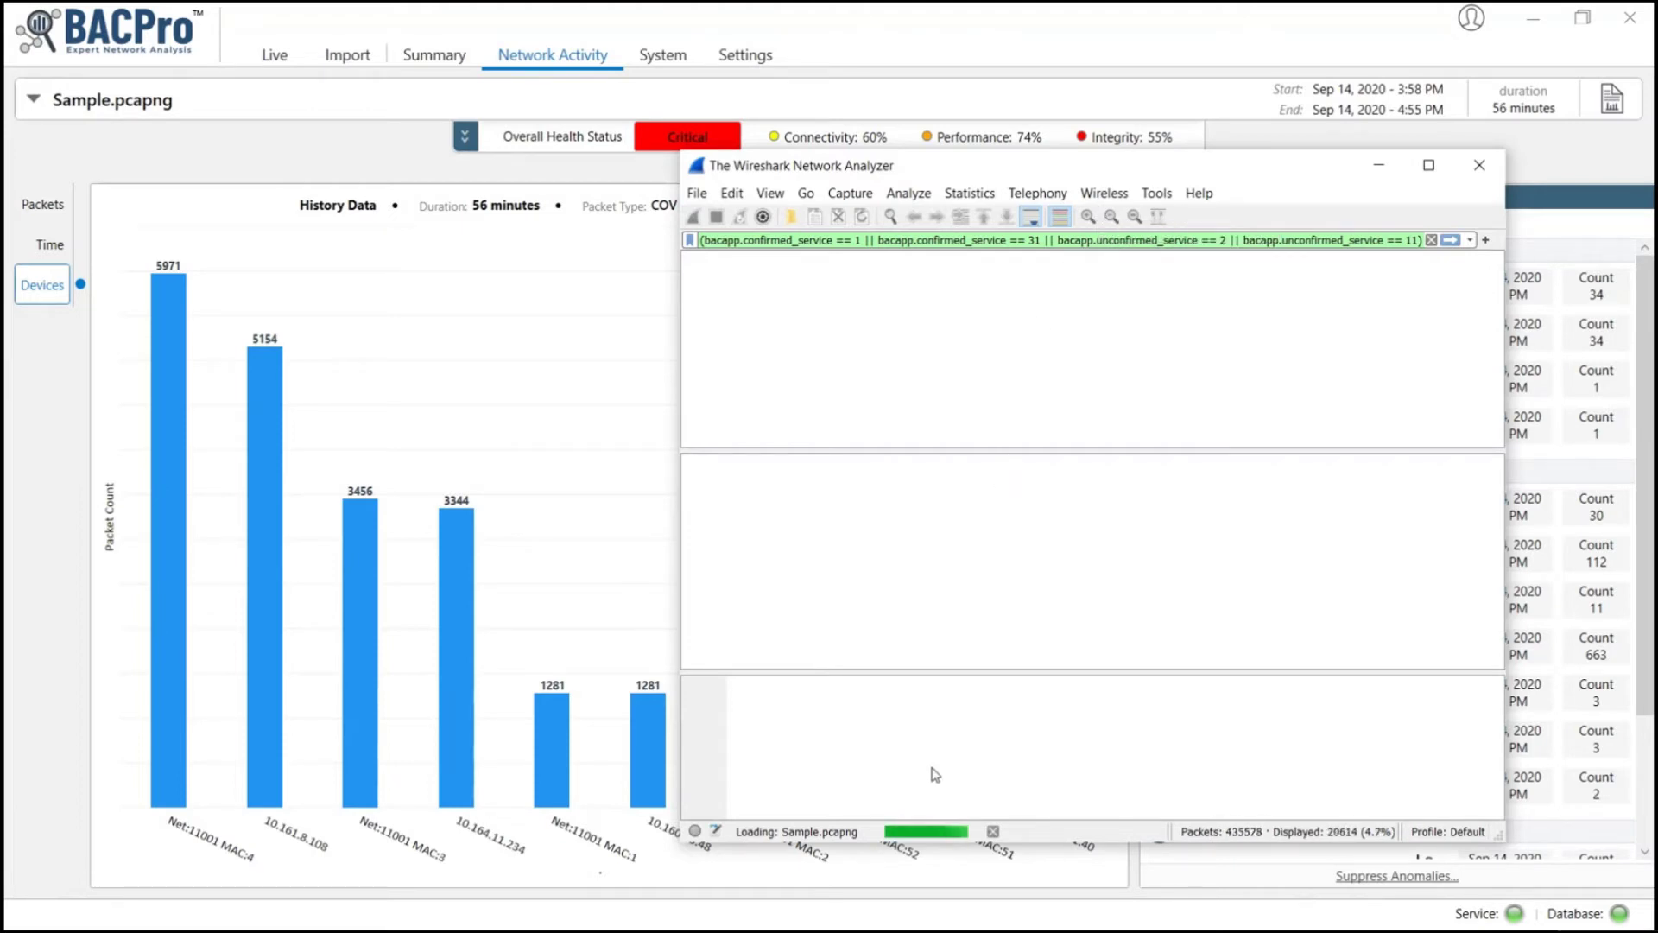
pyautogui.moveTo(929, 445); pyautogui.dragTo(1185, 439)
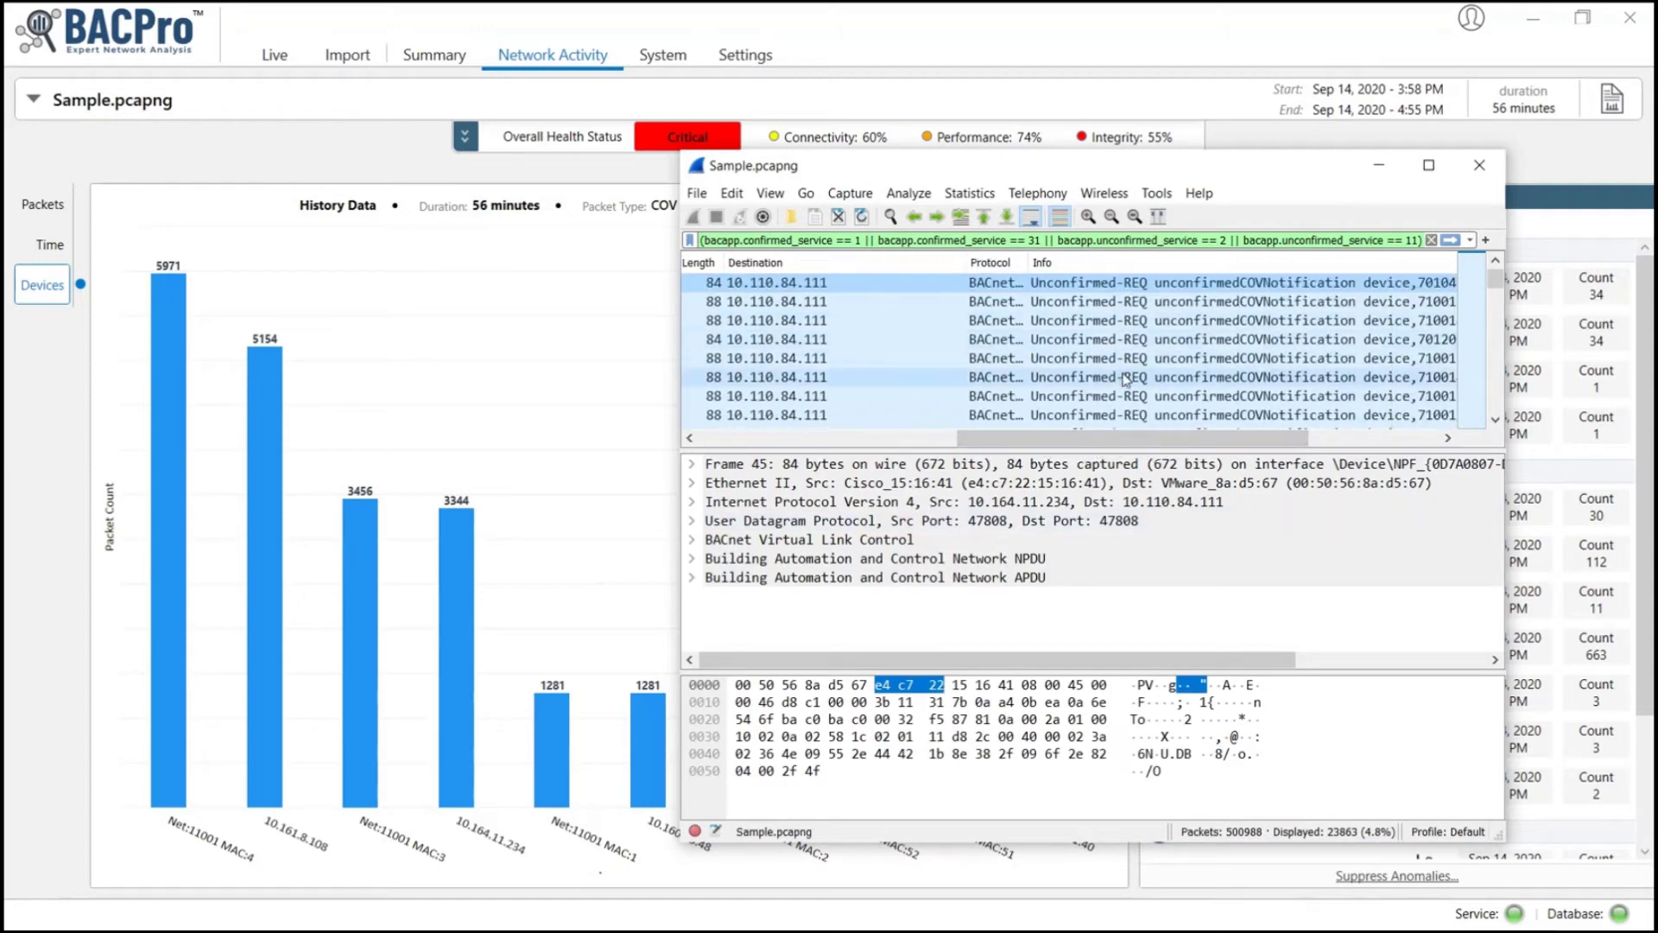
pyautogui.click(1480, 165)
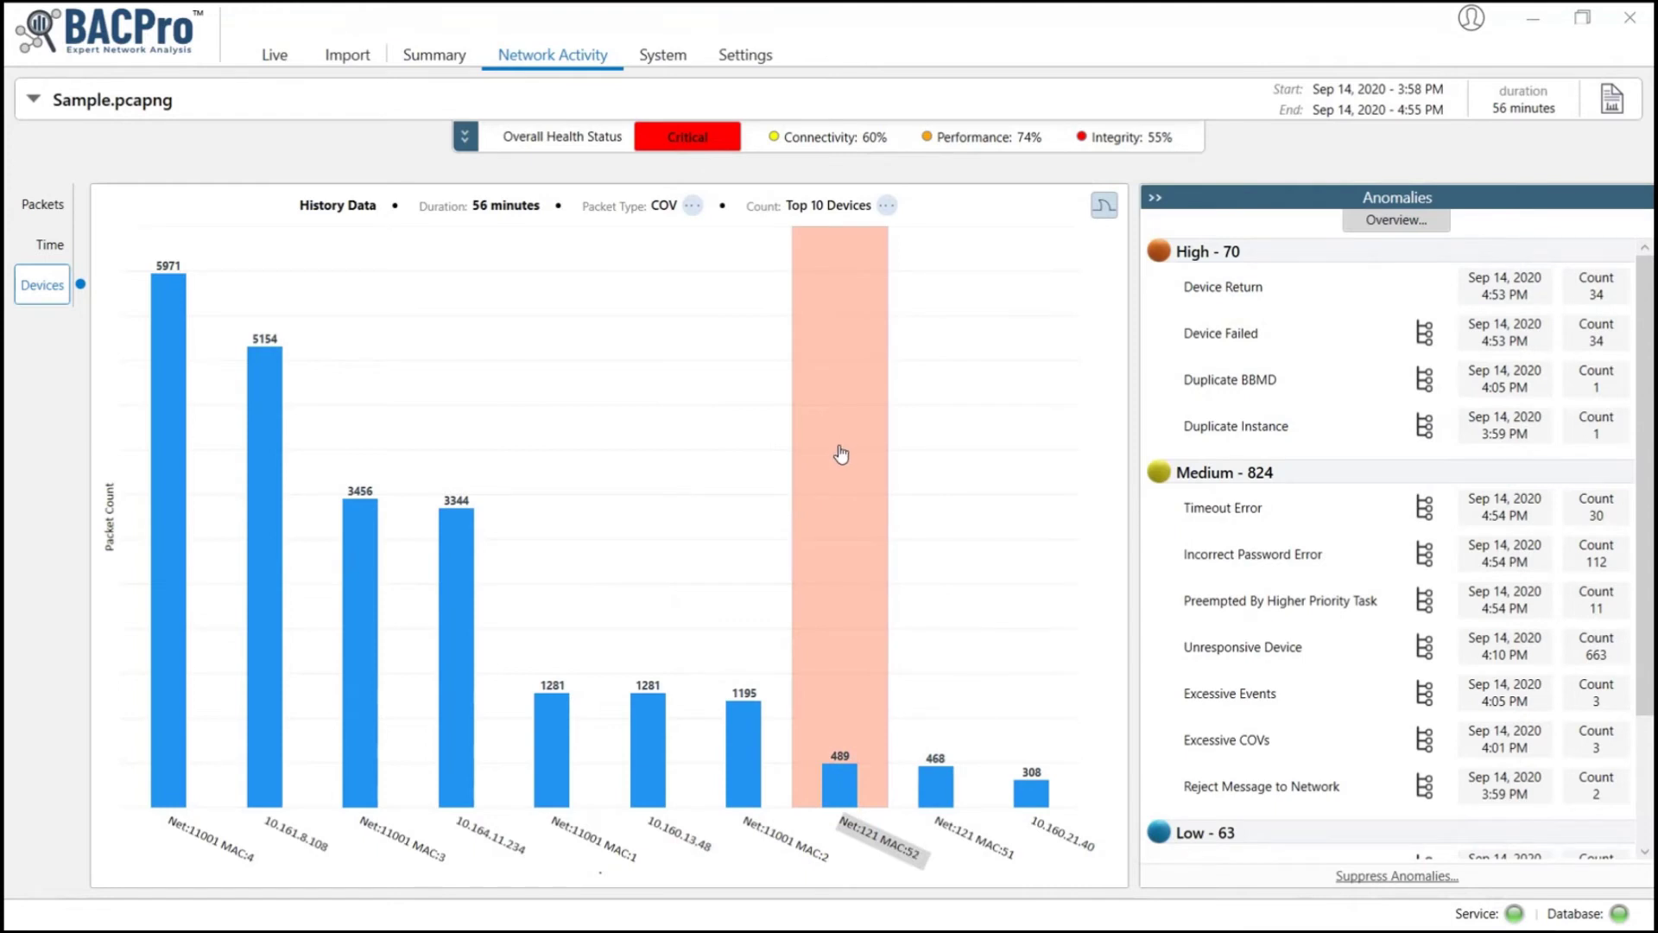
# - Show the packet count chart for the source Net=0 - 10.160.13.48 - 47808 and check its source choices
pyautogui.click(43, 205)
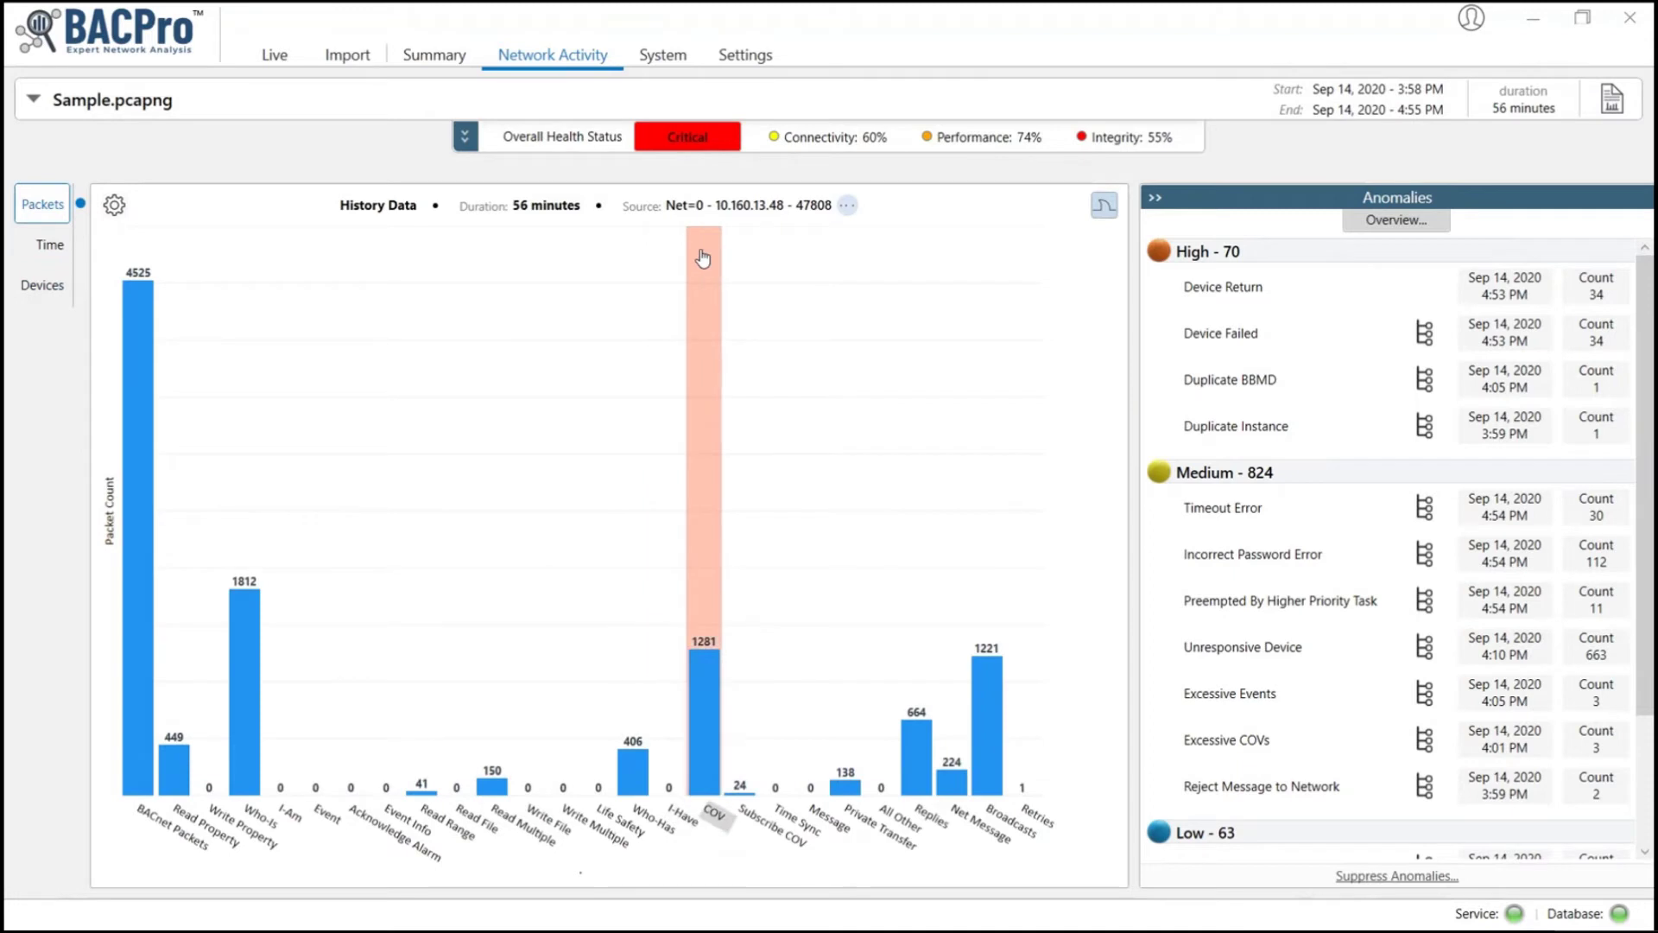
pyautogui.click(848, 207)
pyautogui.click(942, 354)
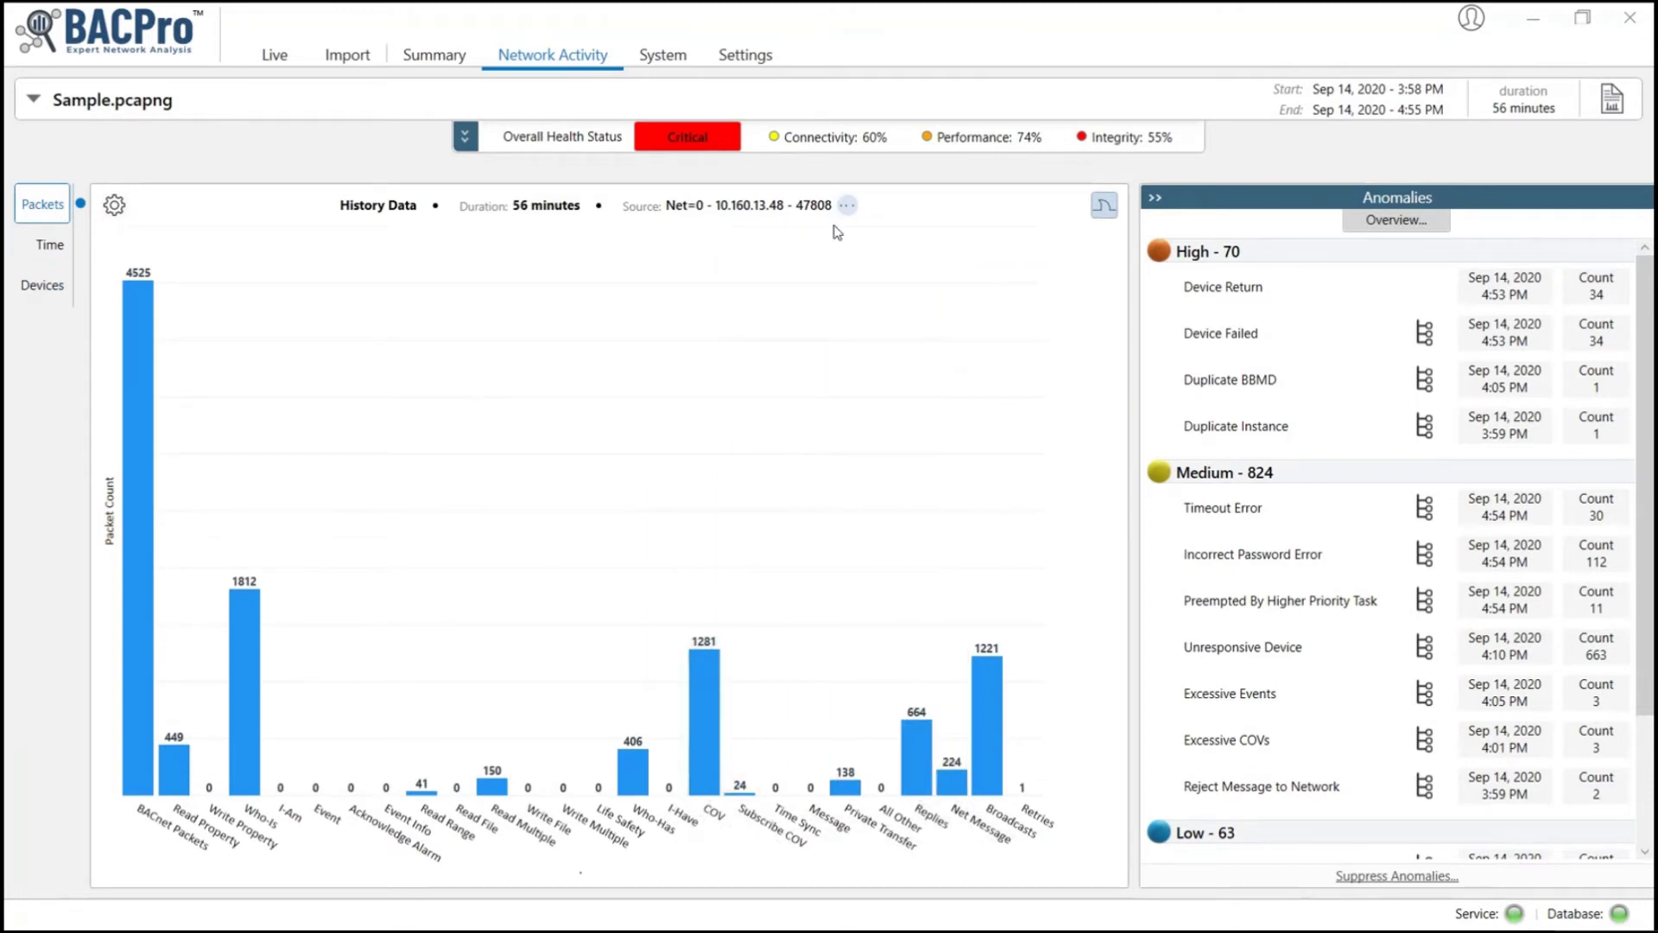
# - Examine the packets of device 10.160.13.48 in Wireshark, including the Info column, and close Wireshark
pyautogui.click(1106, 208)
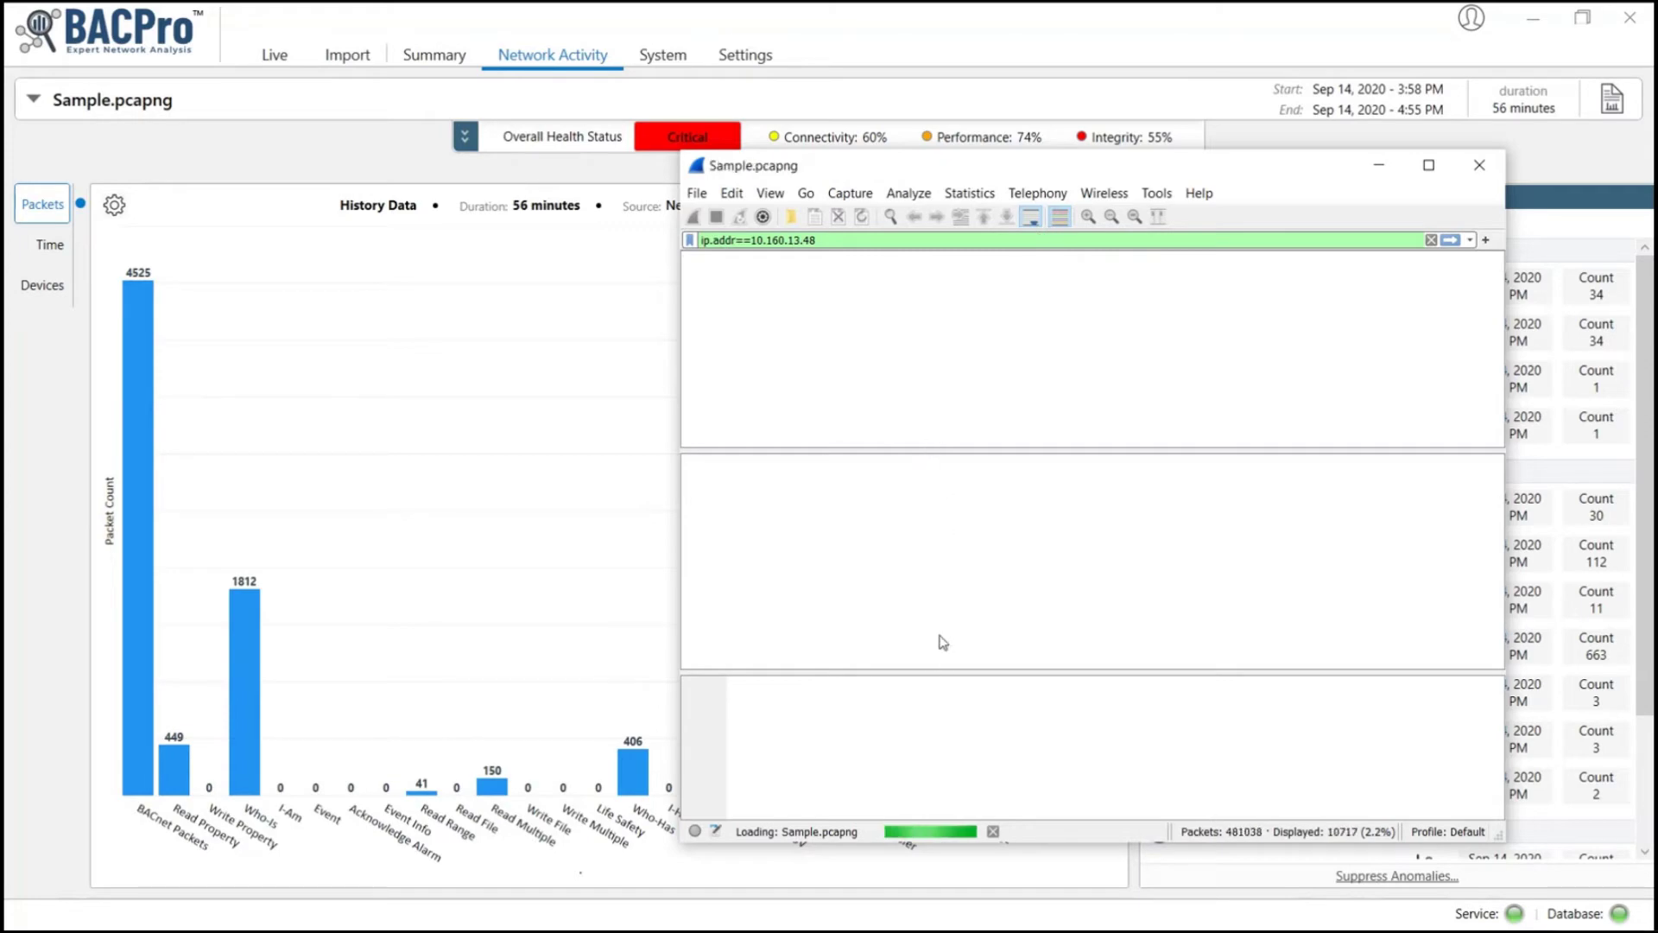
pyautogui.moveTo(945, 440); pyautogui.dragTo(1140, 440)
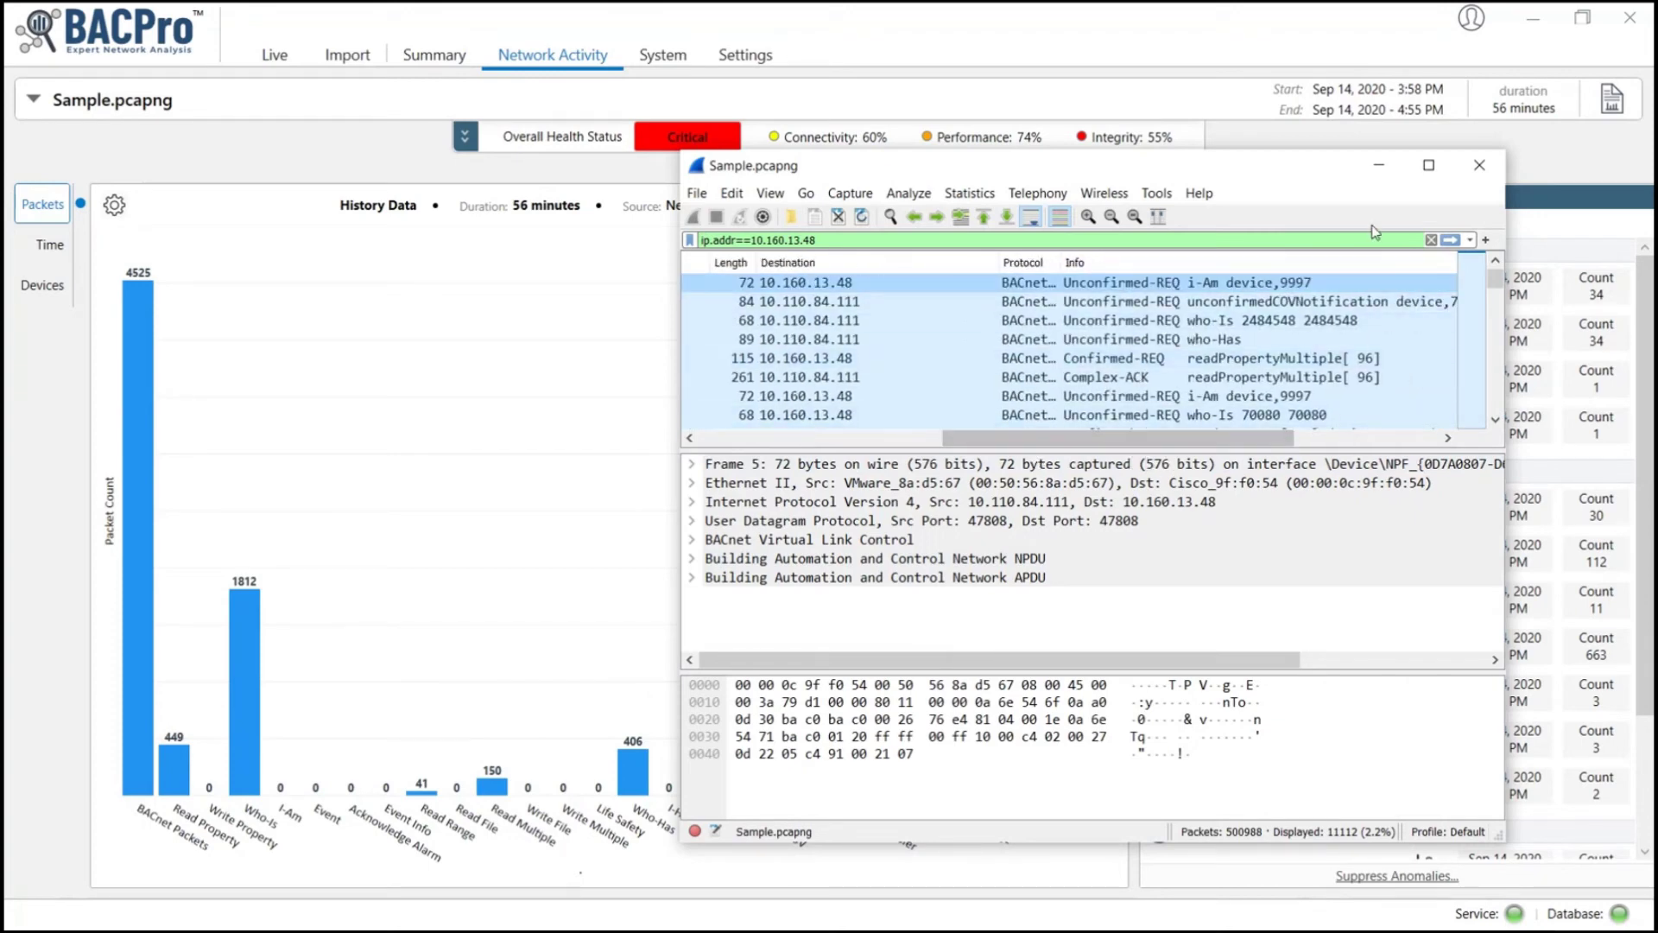
pyautogui.click(1479, 165)
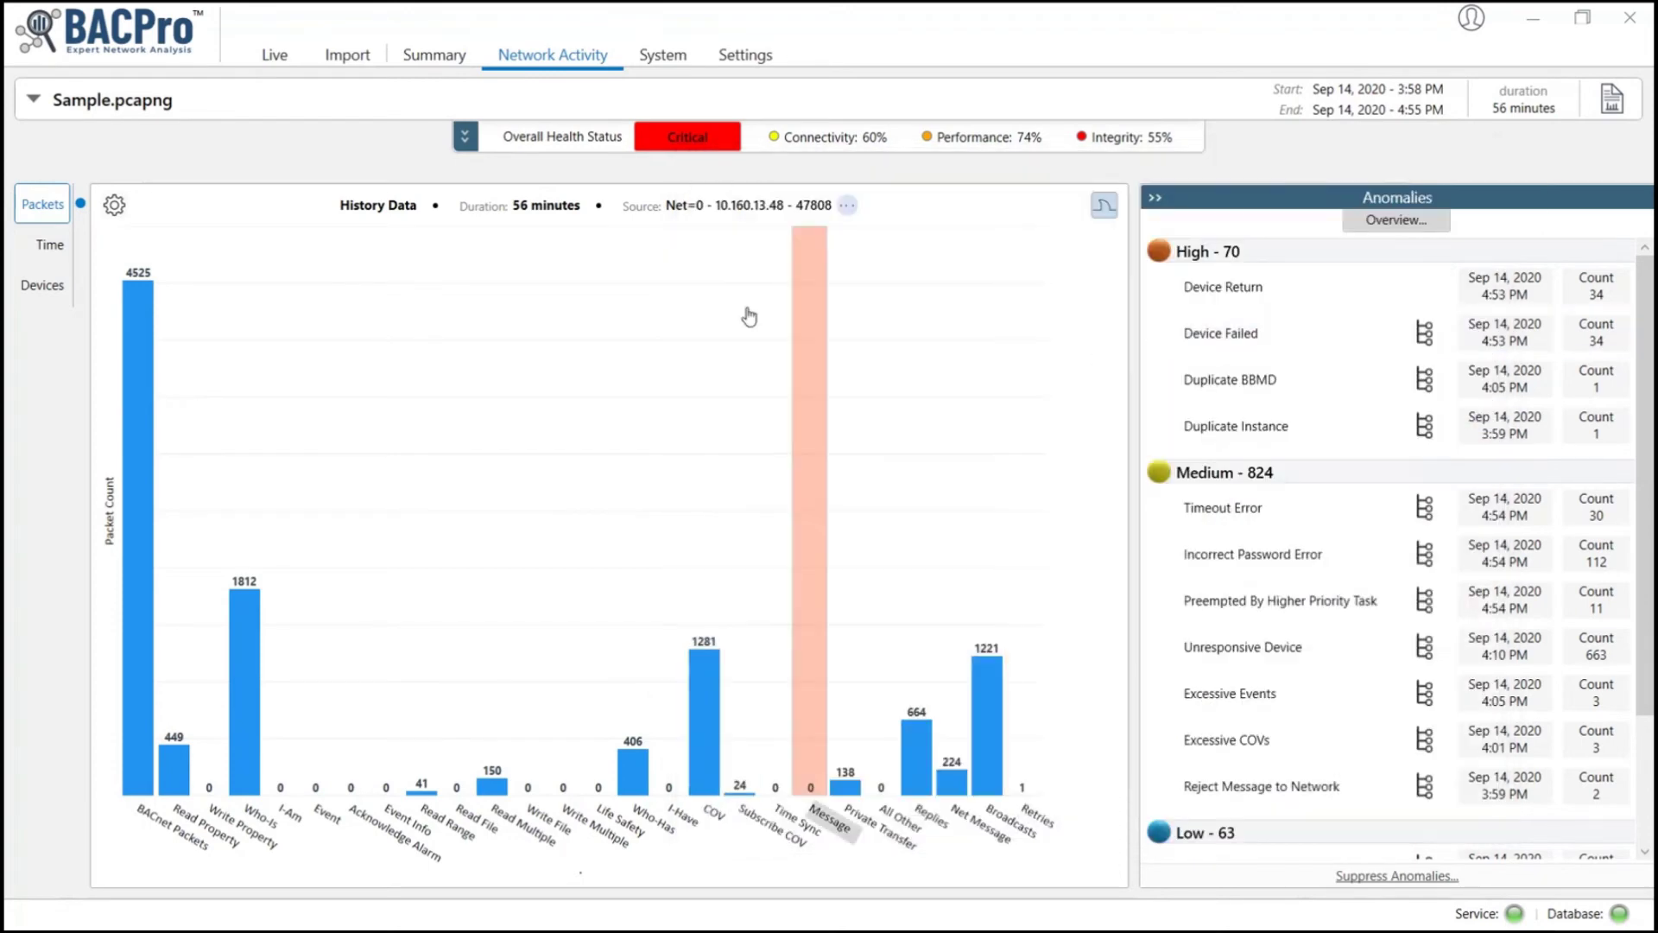
# - Browse the system's device tree and show the node details of device instance 700200
pyautogui.click(655, 61)
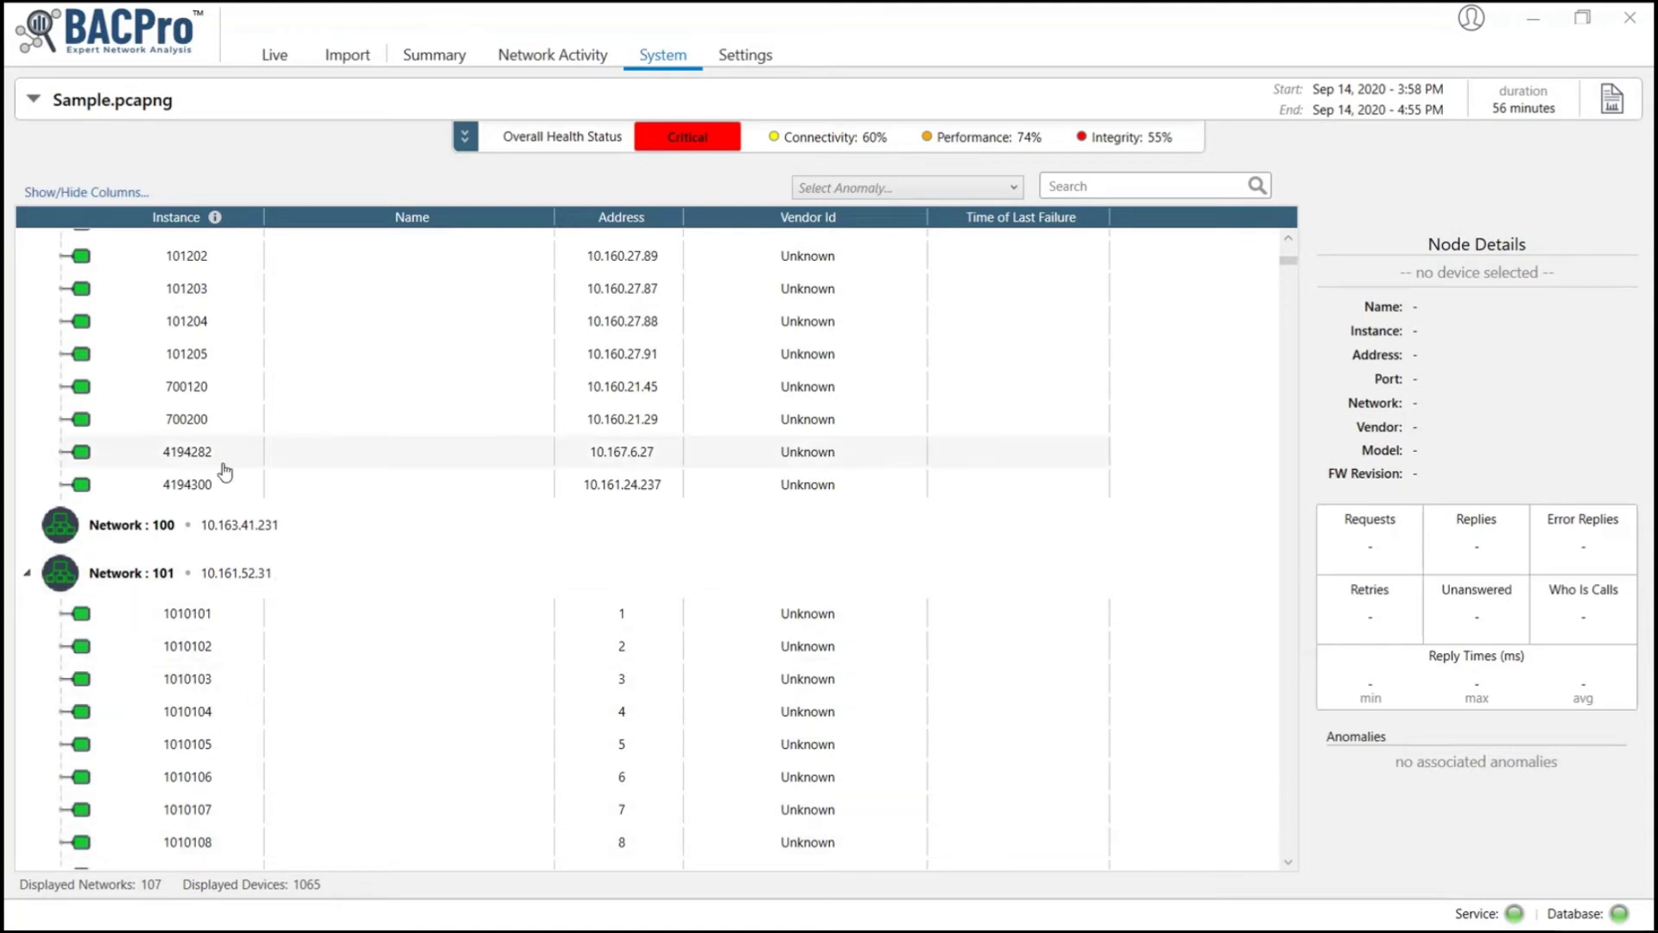
pyautogui.click(200, 429)
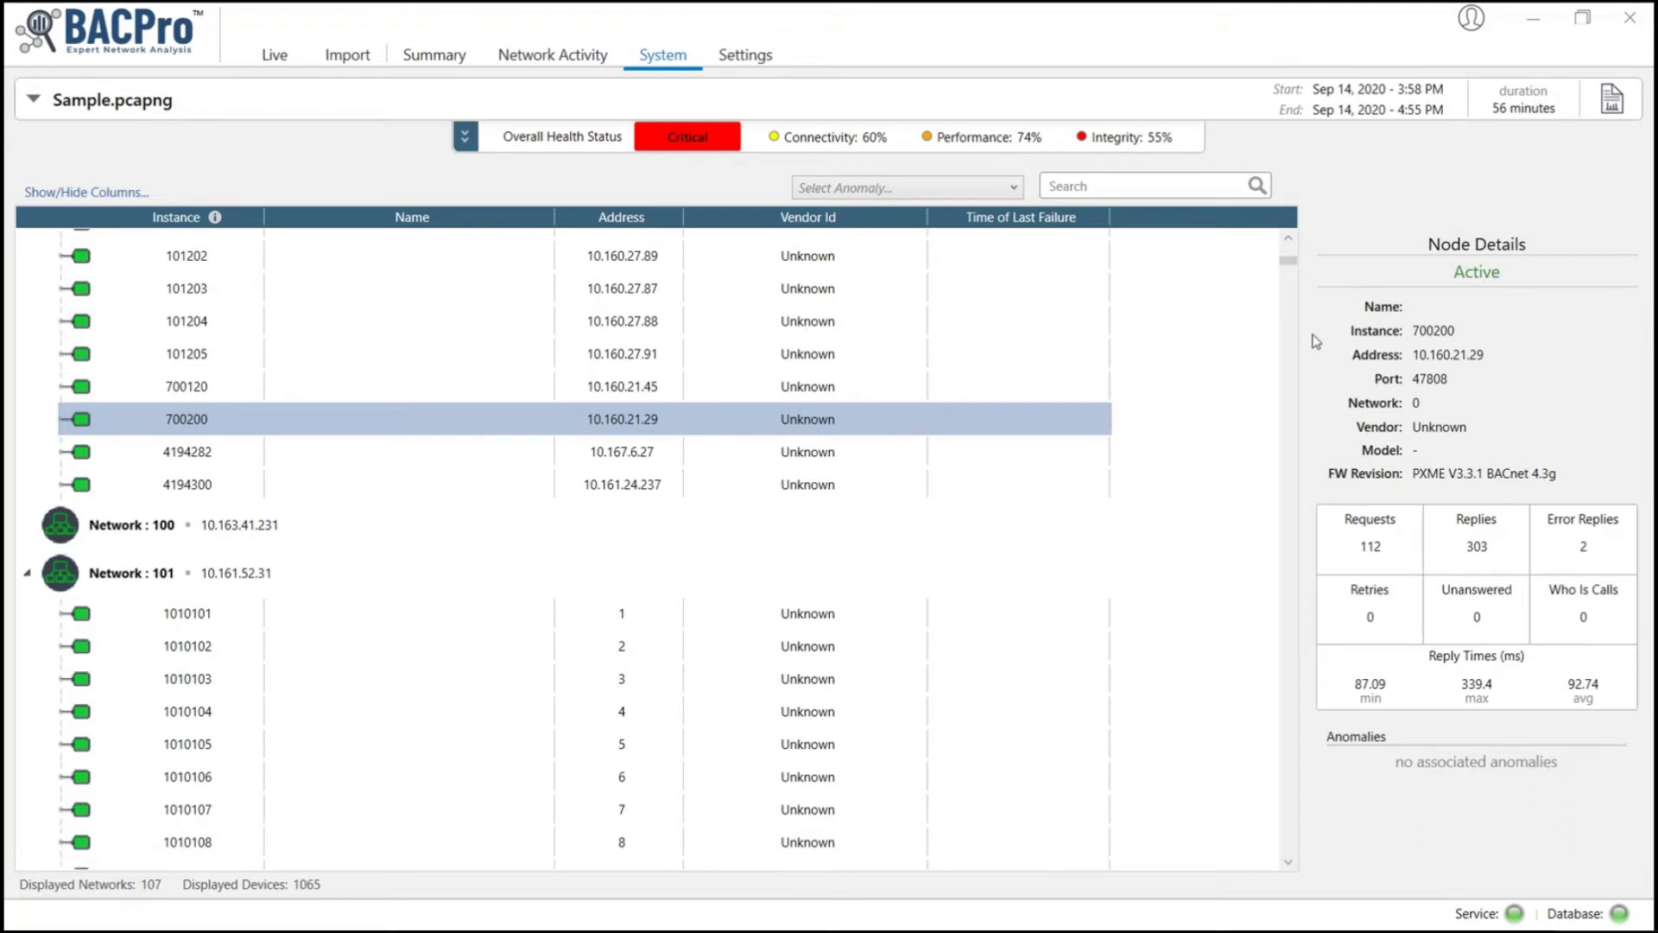
# - Filter the system's device tree by the Currently Failed Devices anomaly
pyautogui.click(1012, 187)
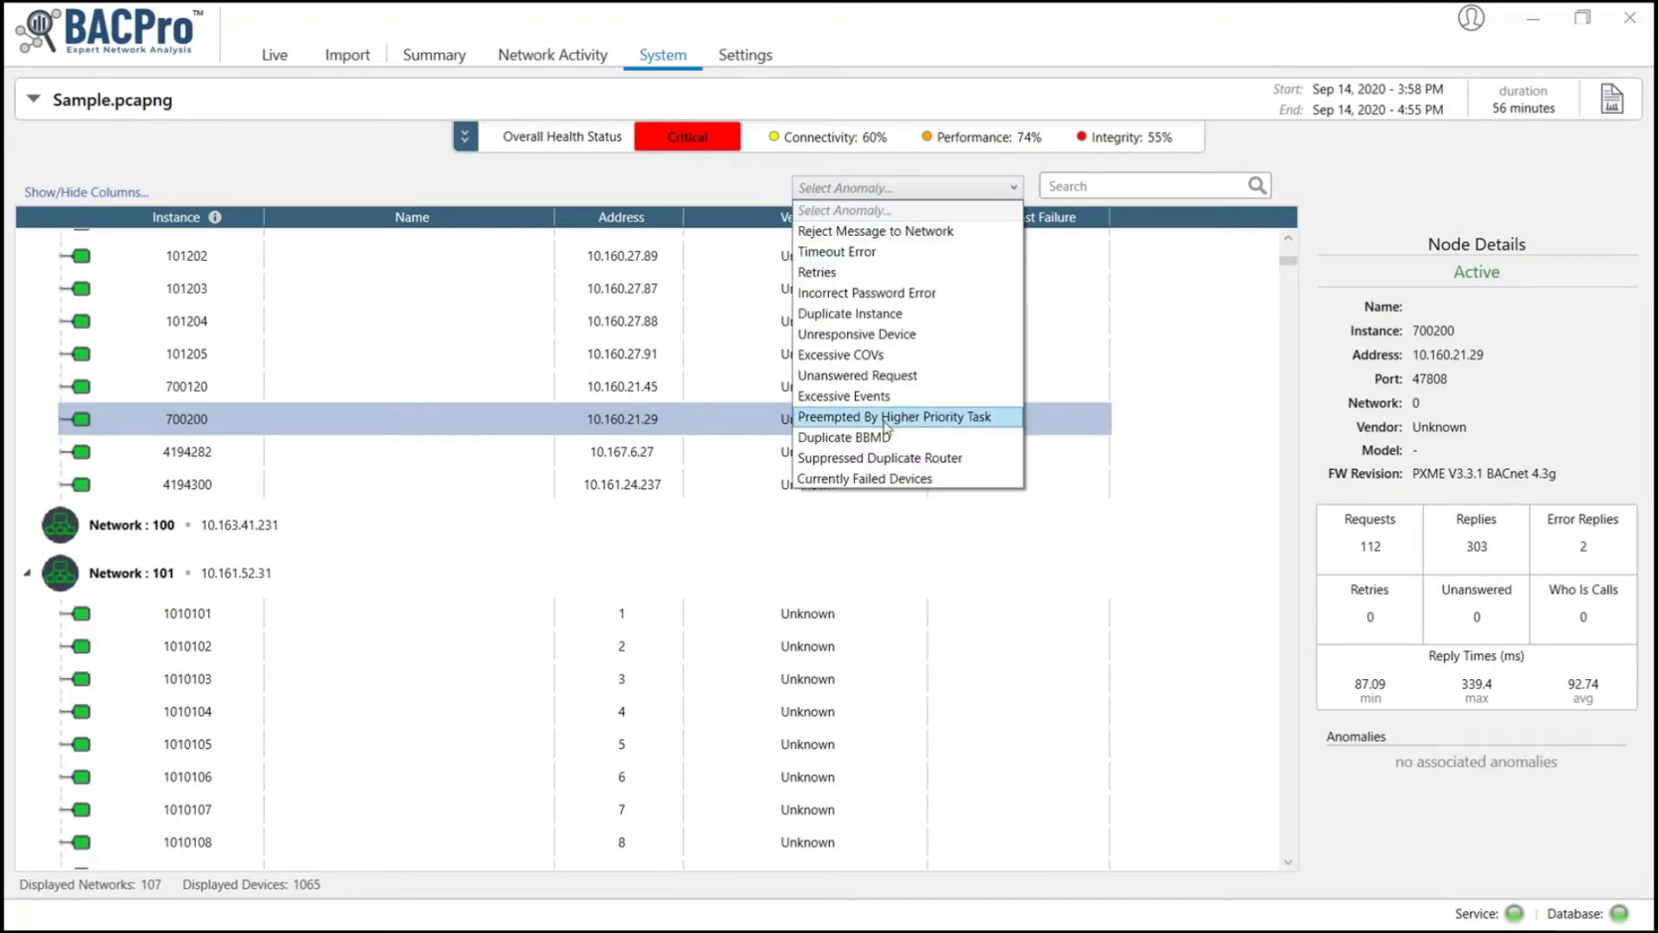
pyautogui.click(883, 479)
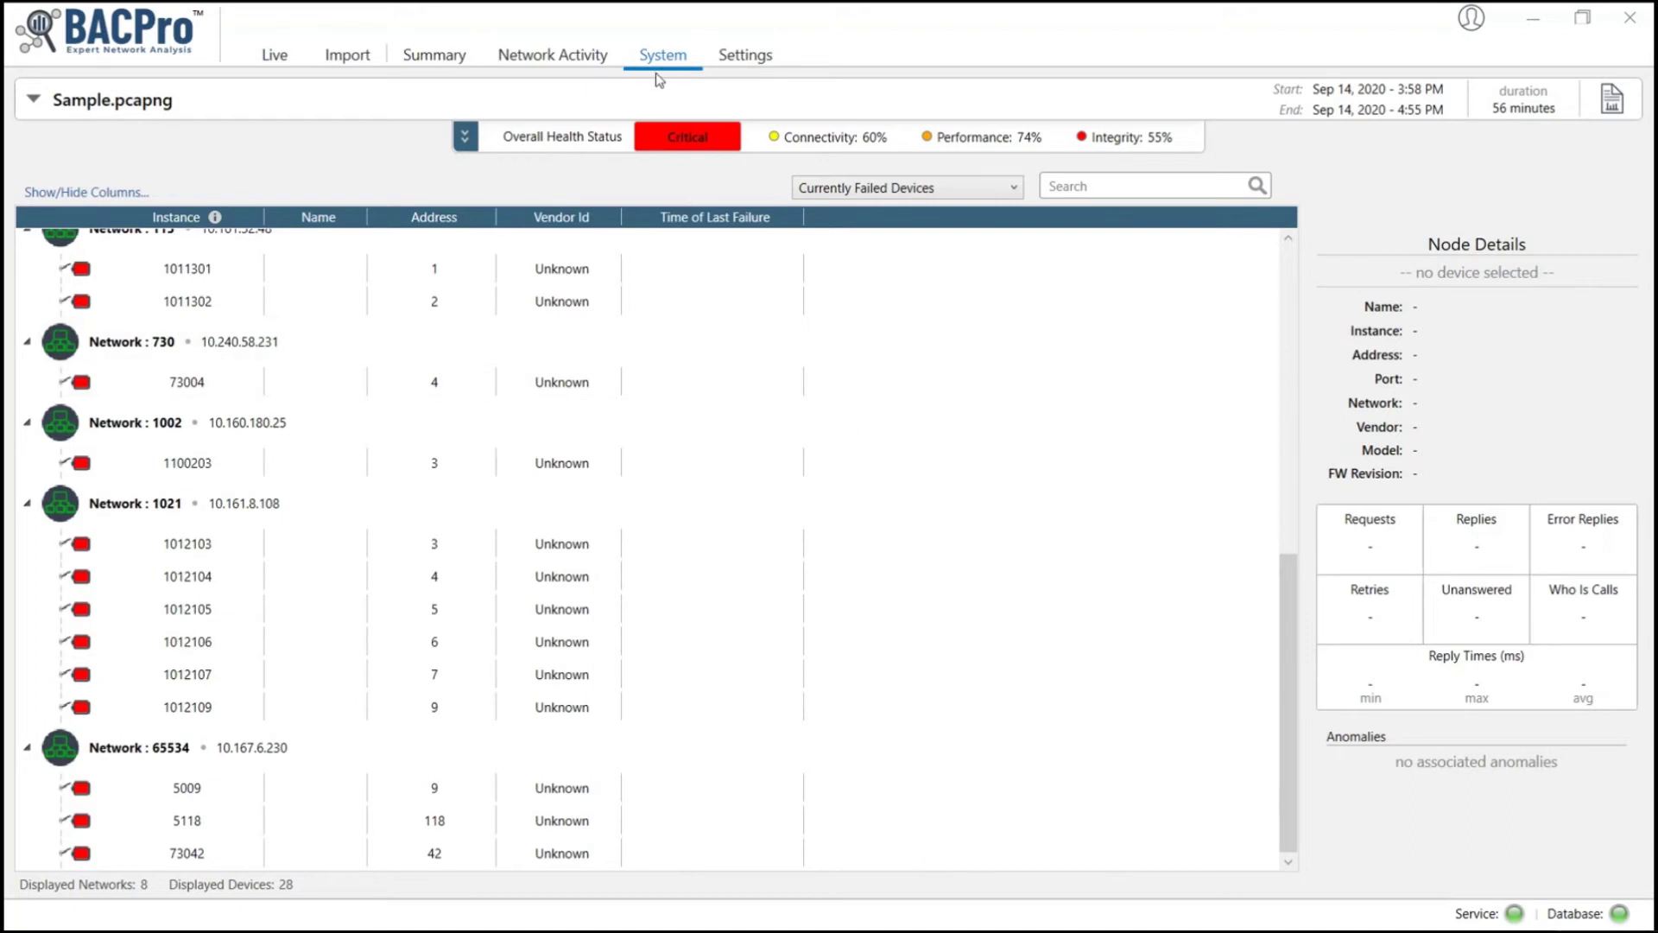
# - Start live monitoring on the BACnet network named Adapter for loopback traffic capture
pyautogui.click(277, 57)
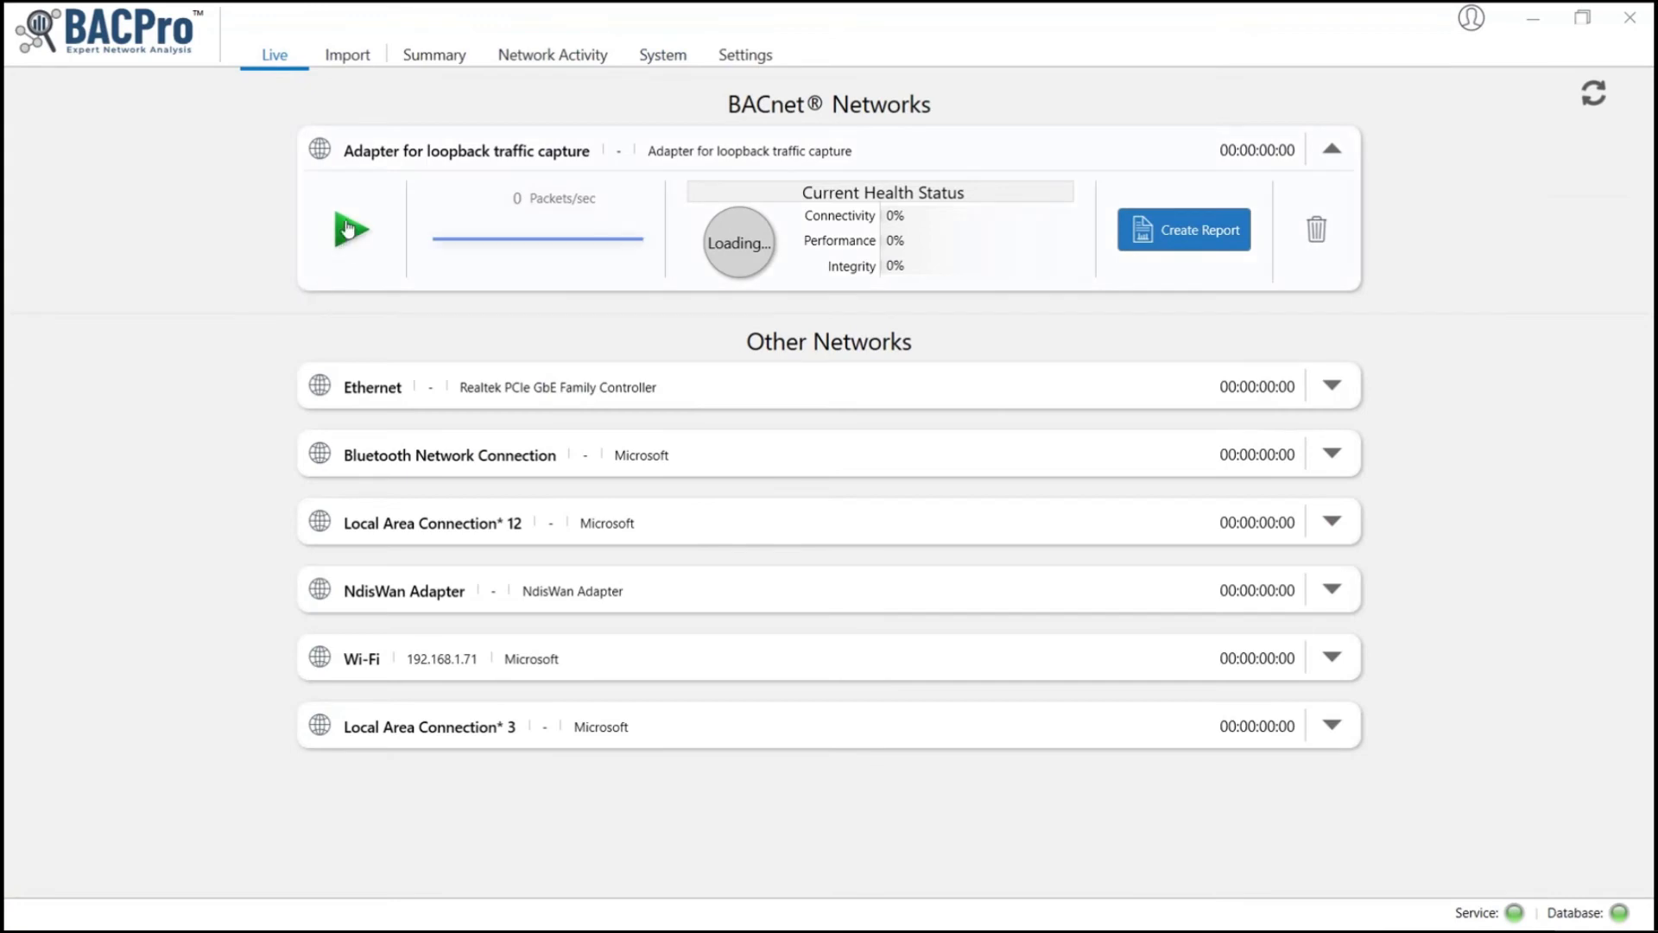
pyautogui.click(349, 232)
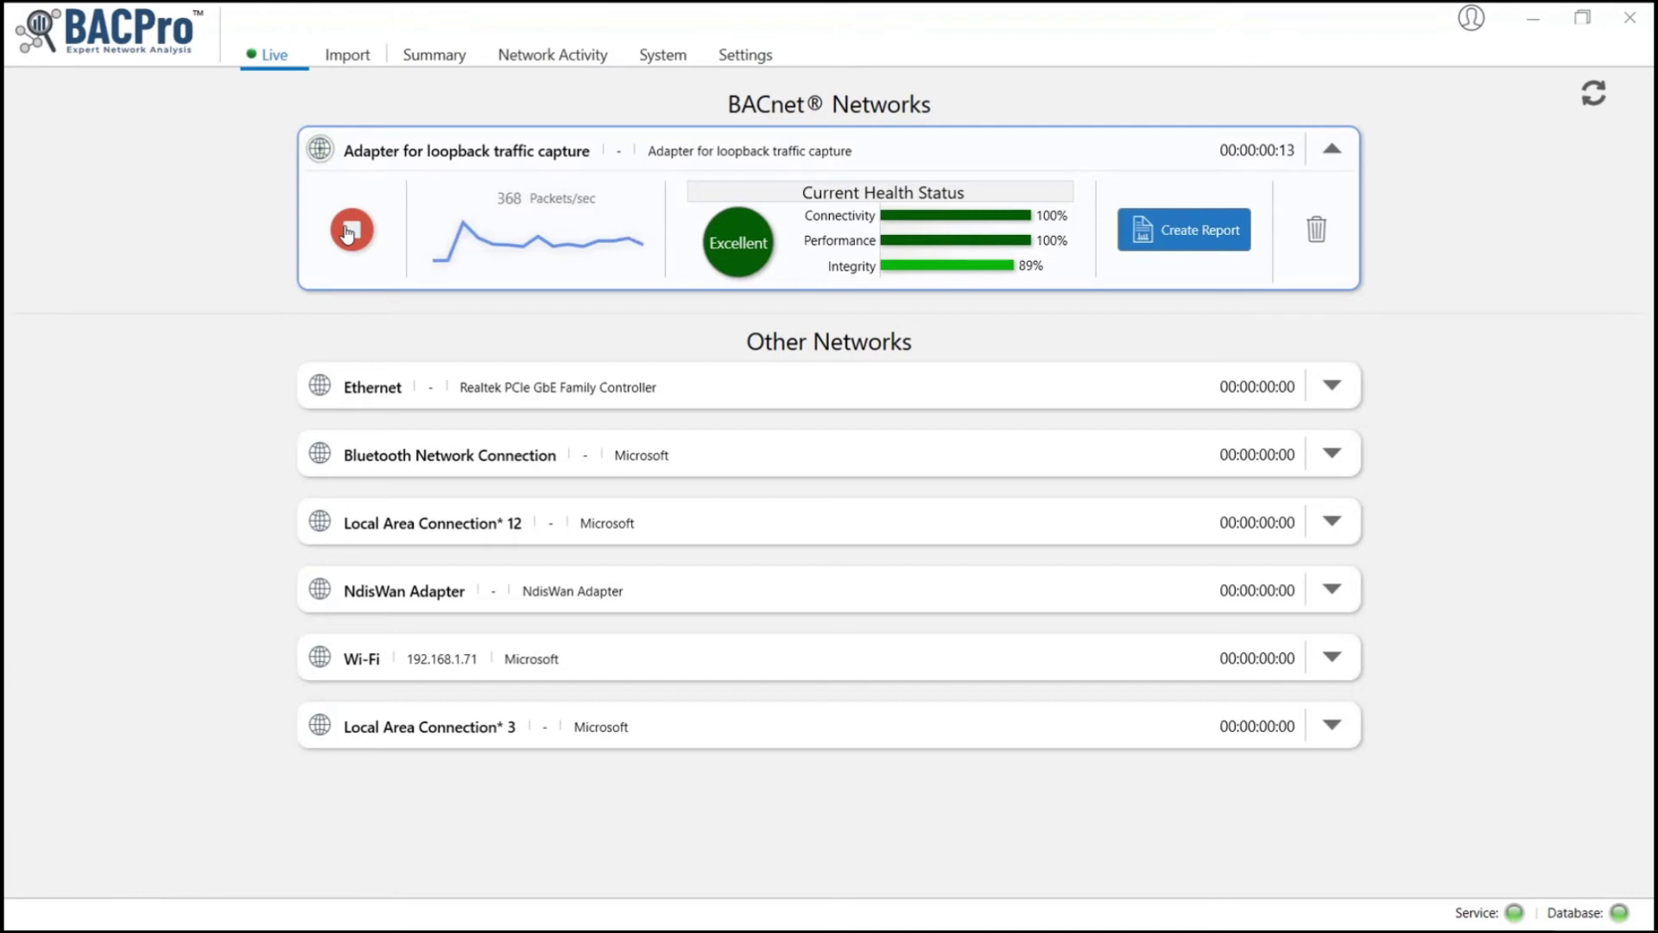
# - Review the live loopback capture's summary overview, including its network activity and system device views
pyautogui.click(435, 61)
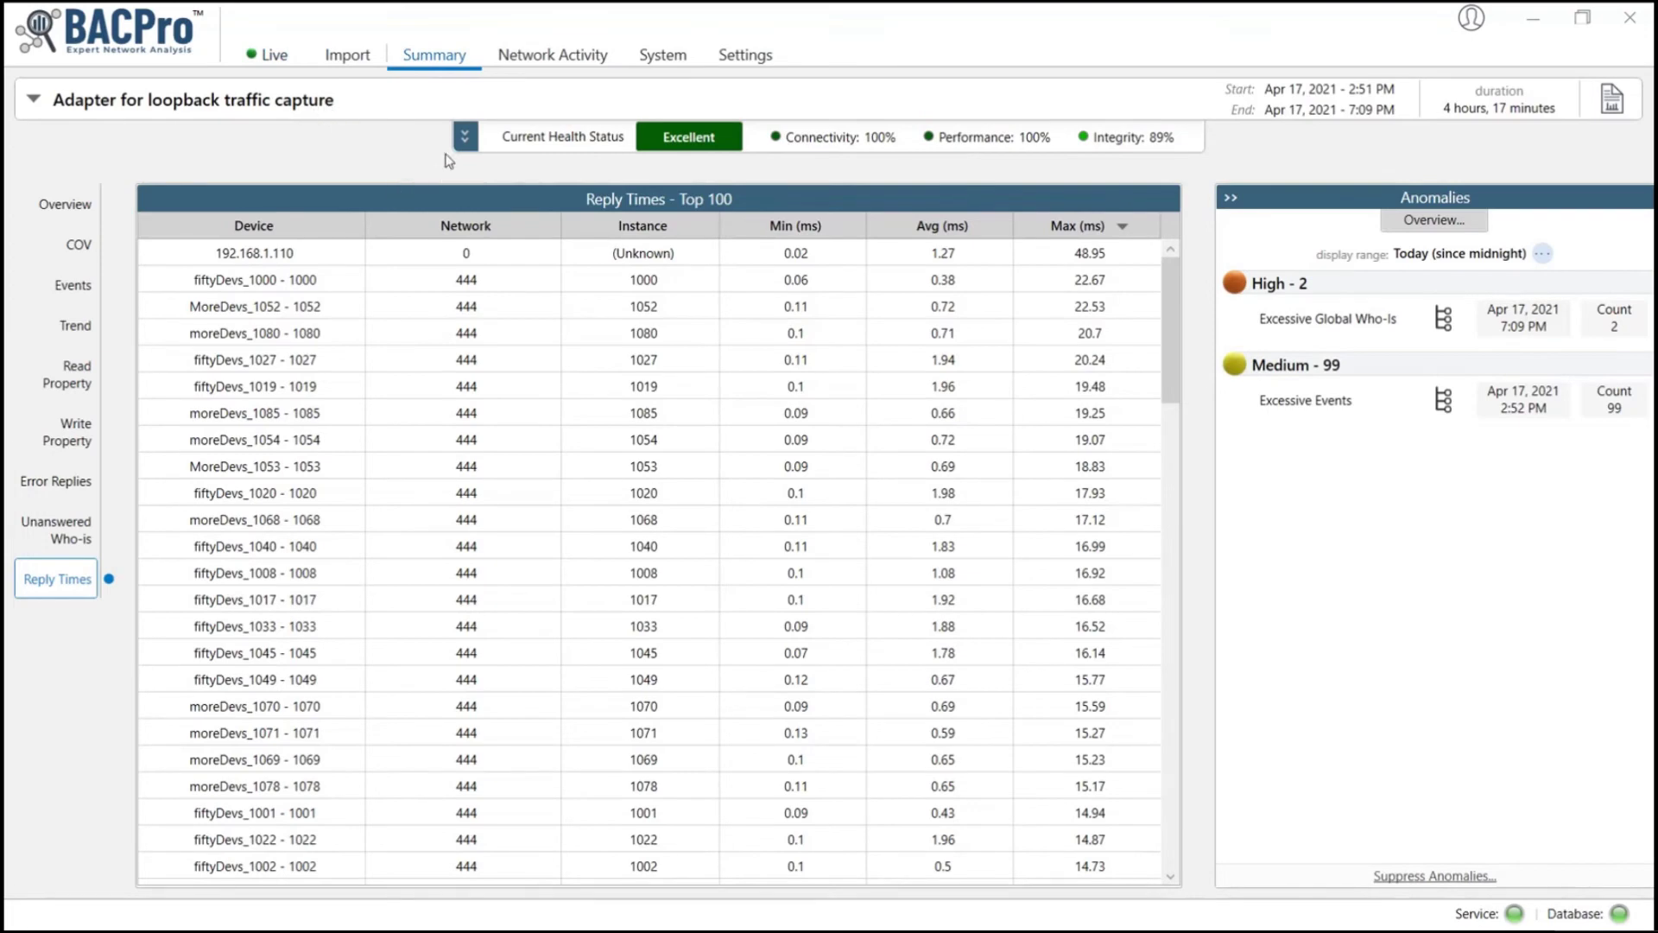
pyautogui.click(73, 211)
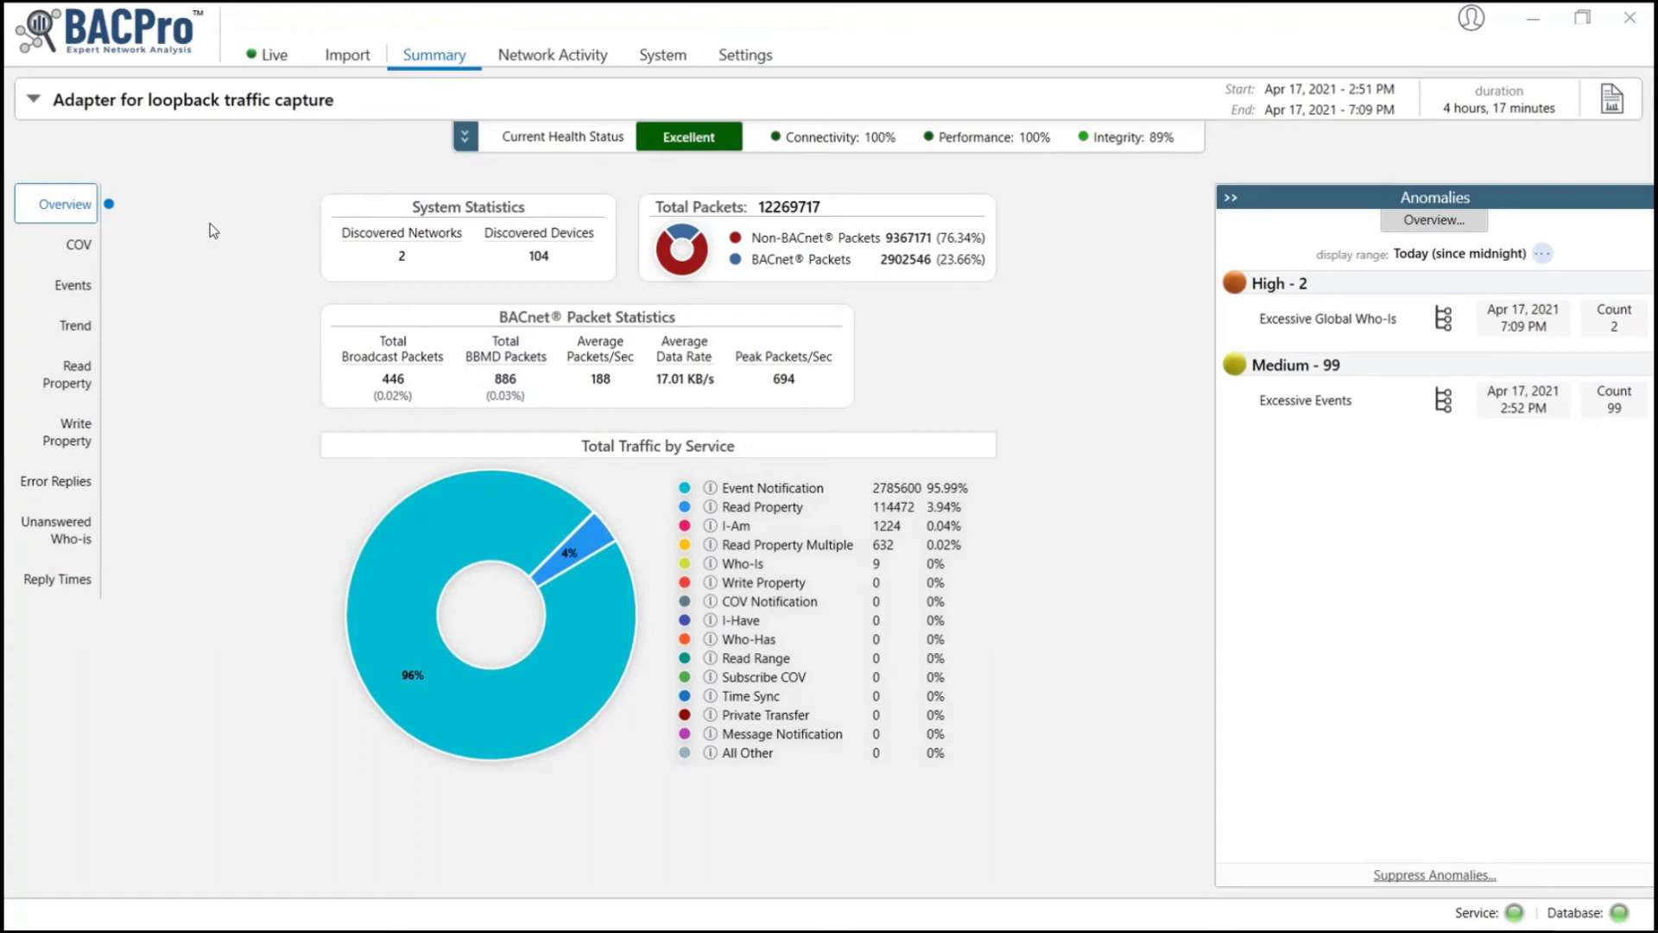
pyautogui.click(553, 55)
pyautogui.click(660, 57)
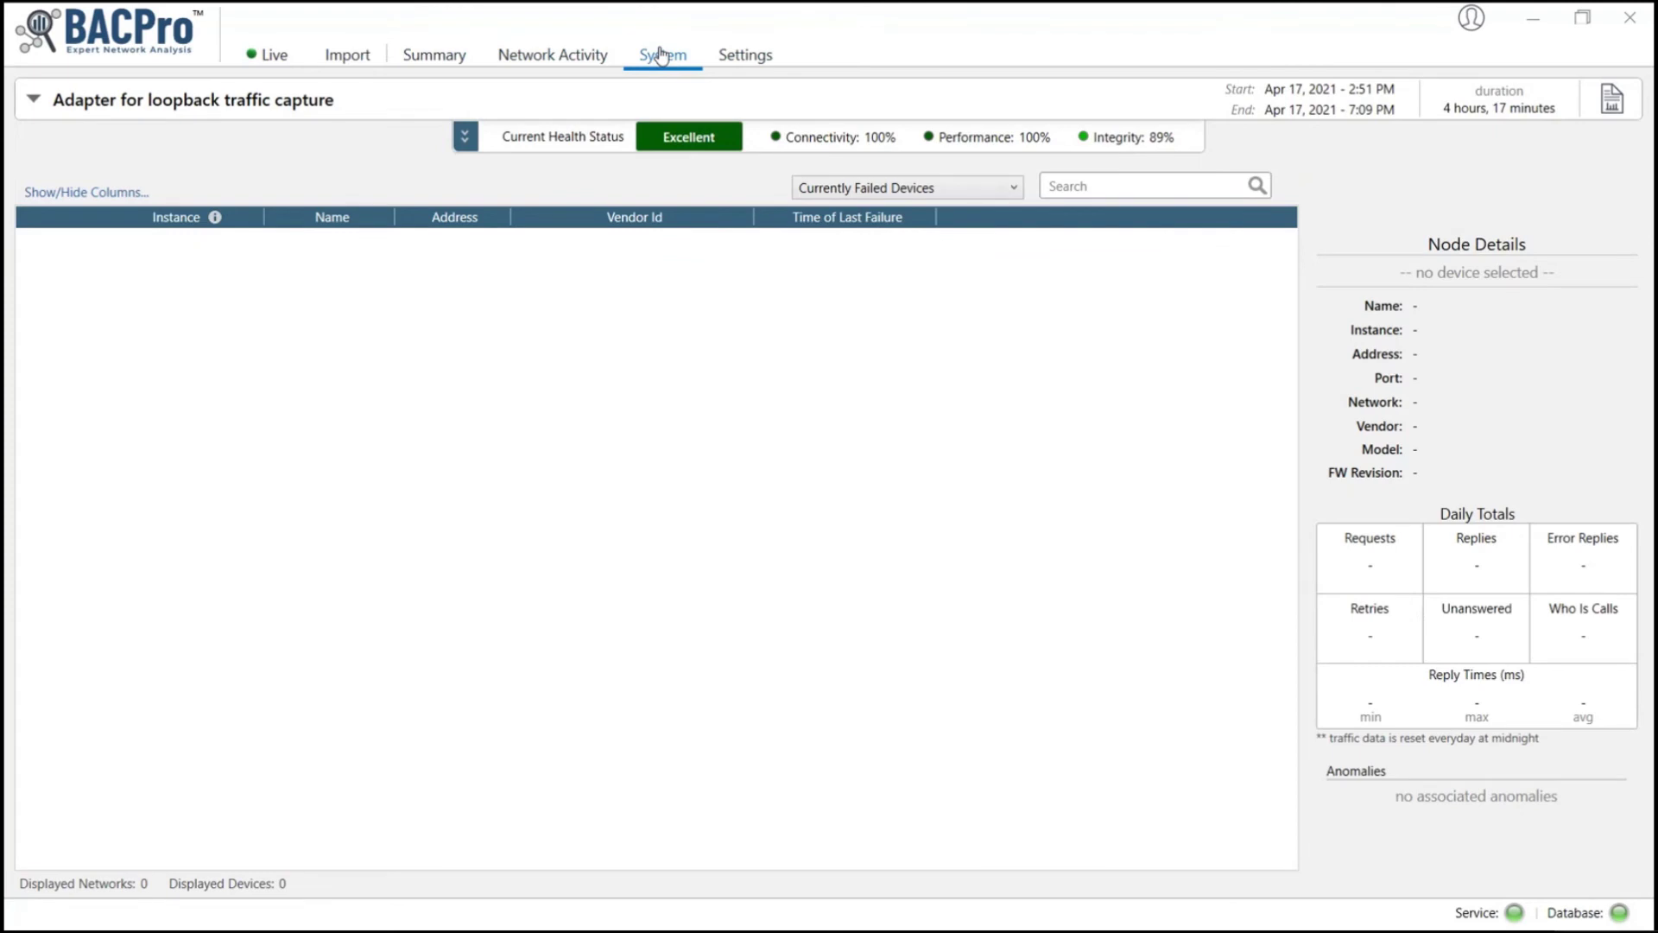
pyautogui.click(556, 57)
# - Show the SMS notification recipients and sent notification history in the settings
pyautogui.click(743, 56)
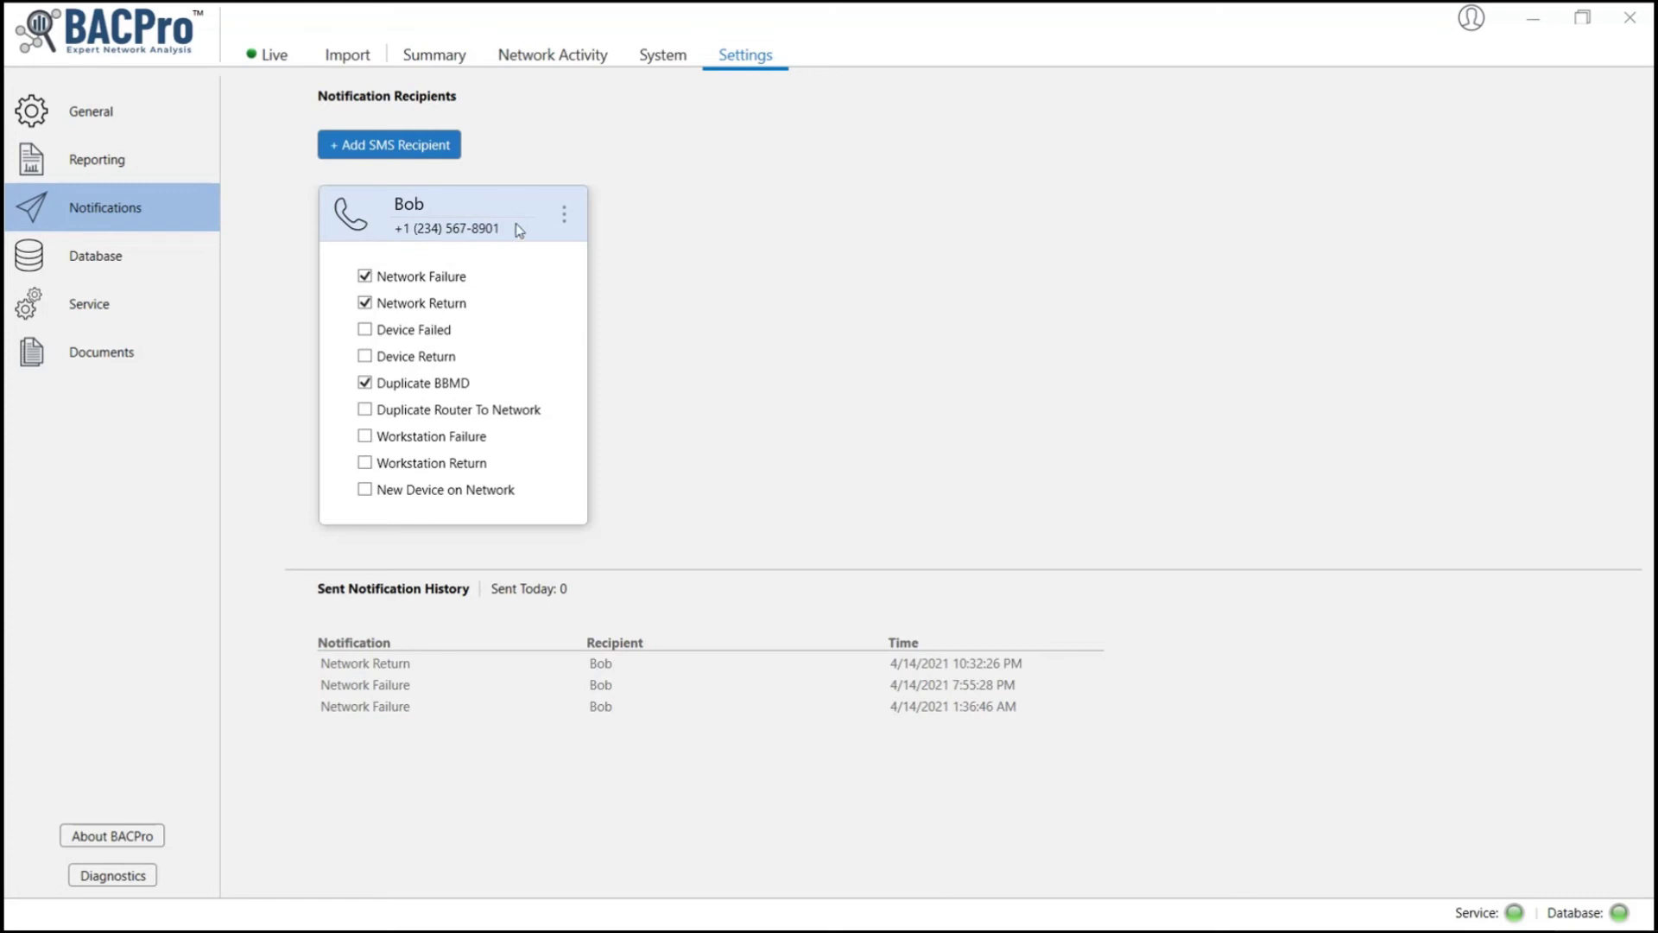
# - Create a Network Report from the imported Sample.pcapng capture
pyautogui.click(348, 55)
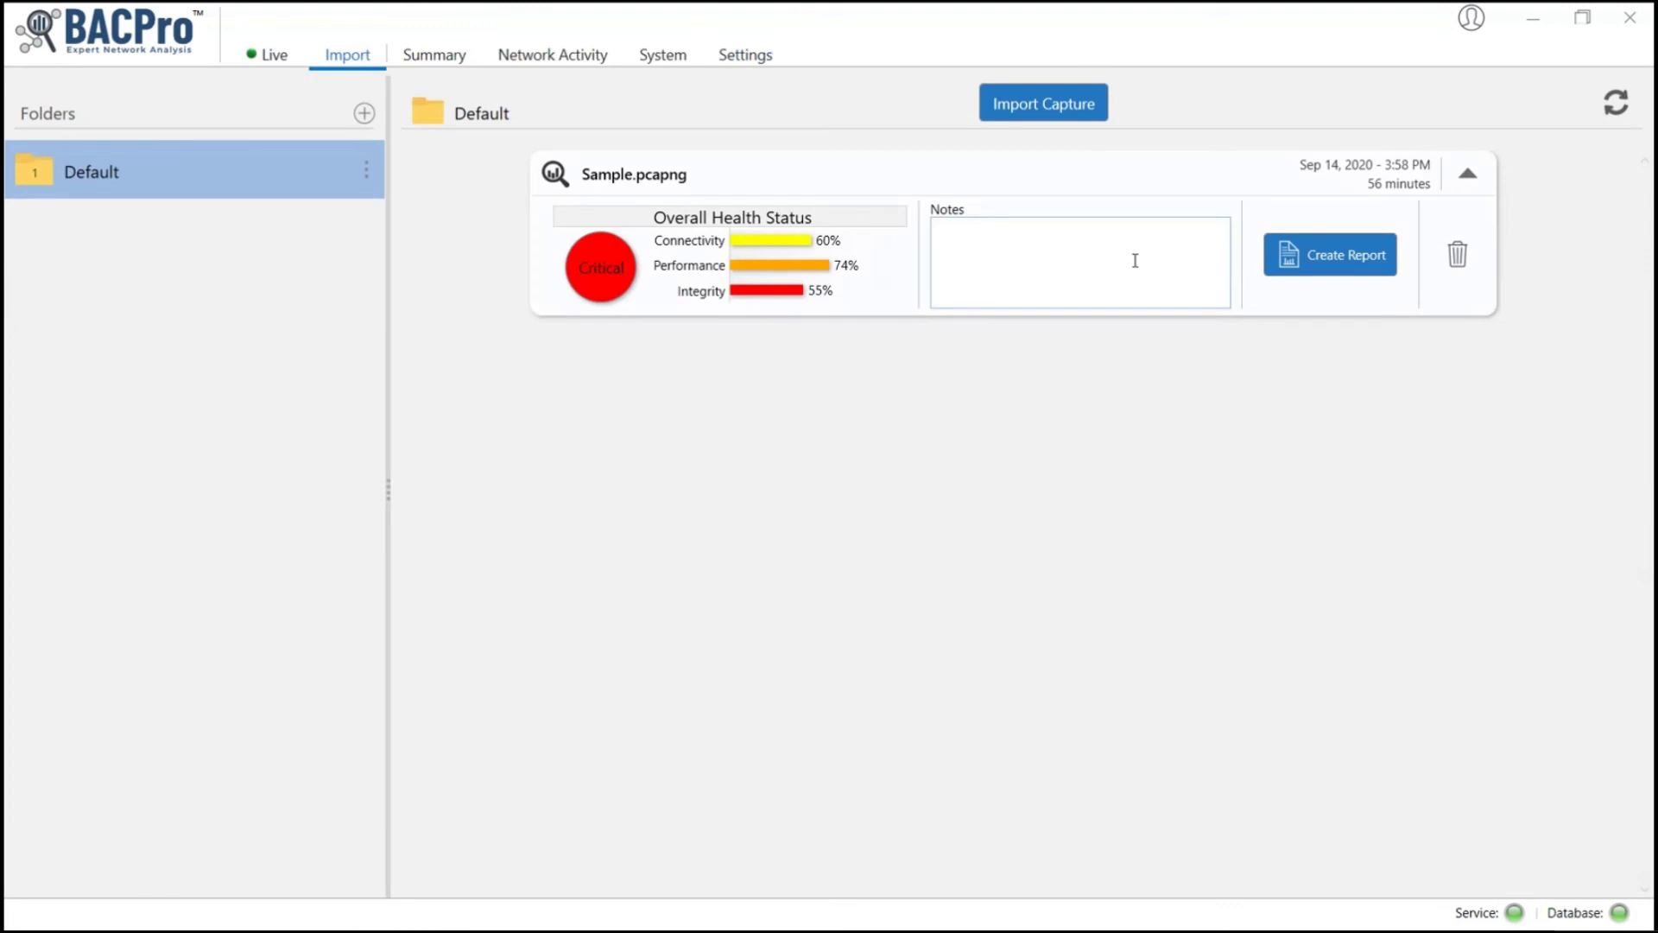
pyautogui.click(1339, 269)
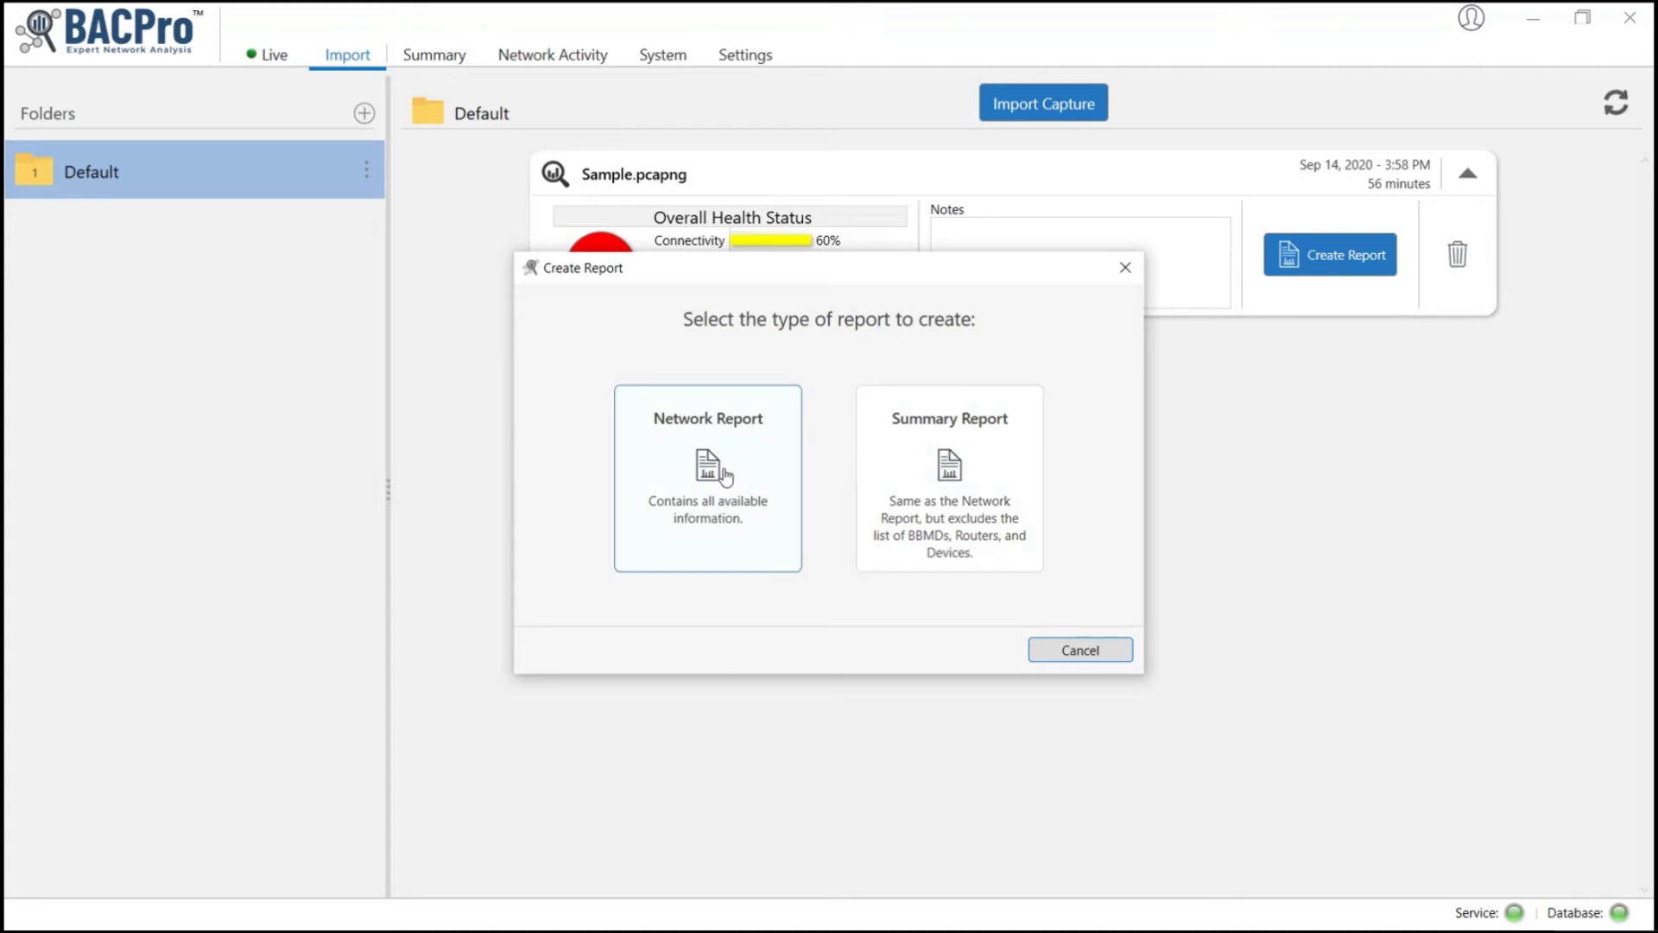
pyautogui.click(725, 476)
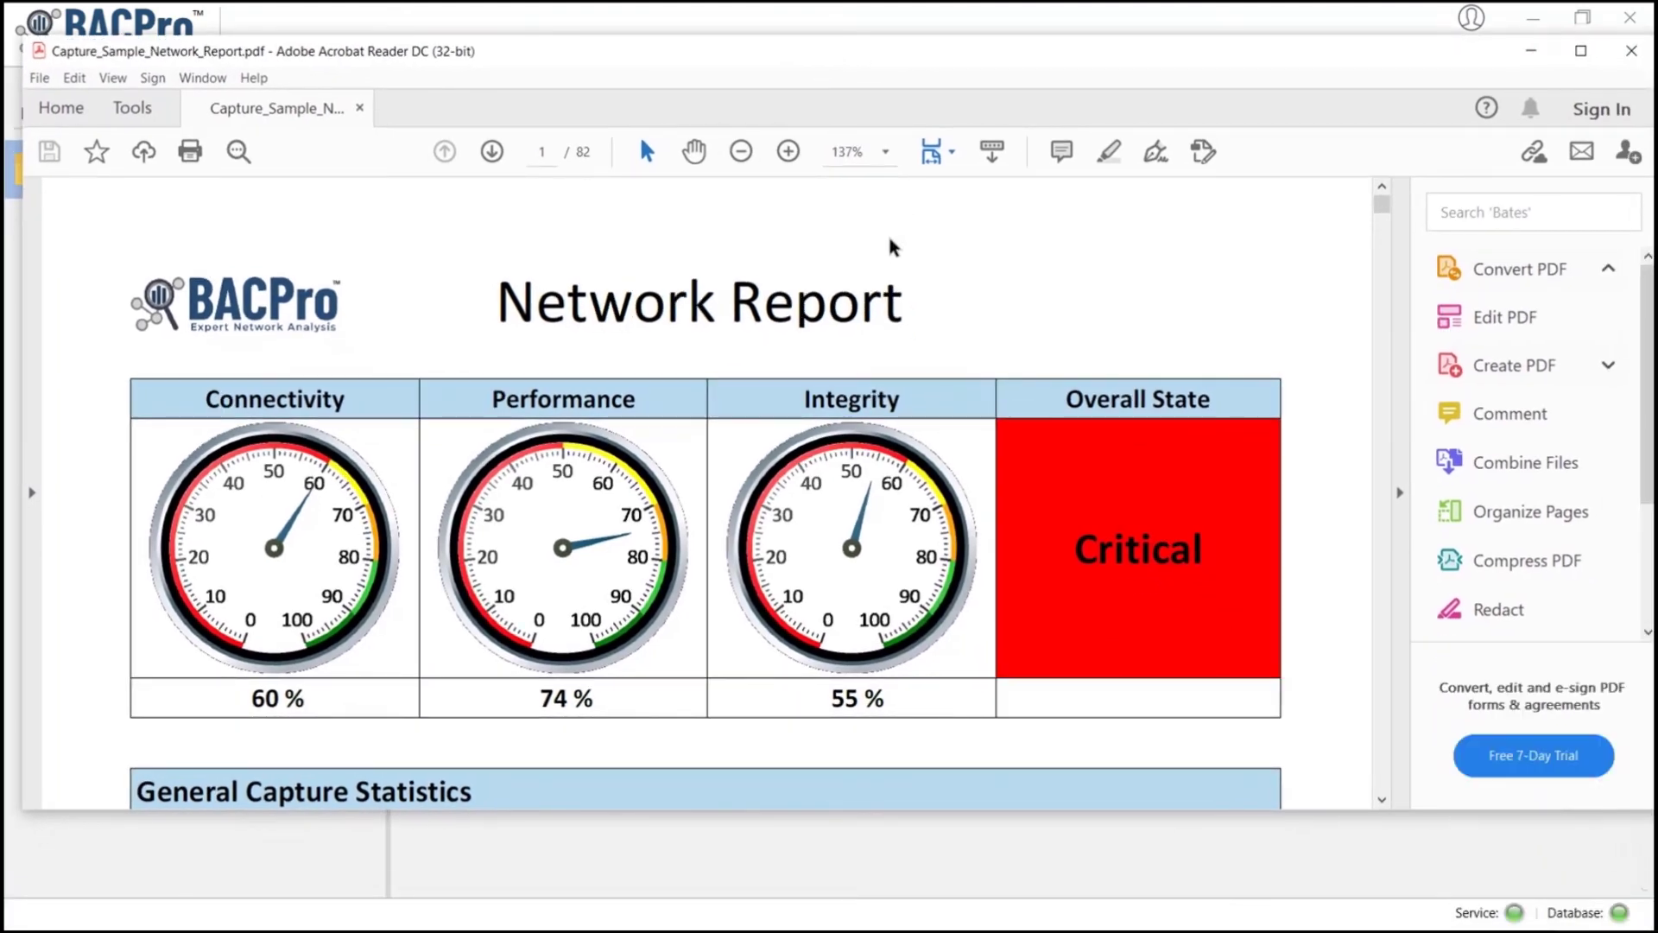
# - Examine the report's health gauges, capture and traffic statistics, and the anomaly and device failure tables on its first three pages
pyautogui.scroll(-1, 912, 302)
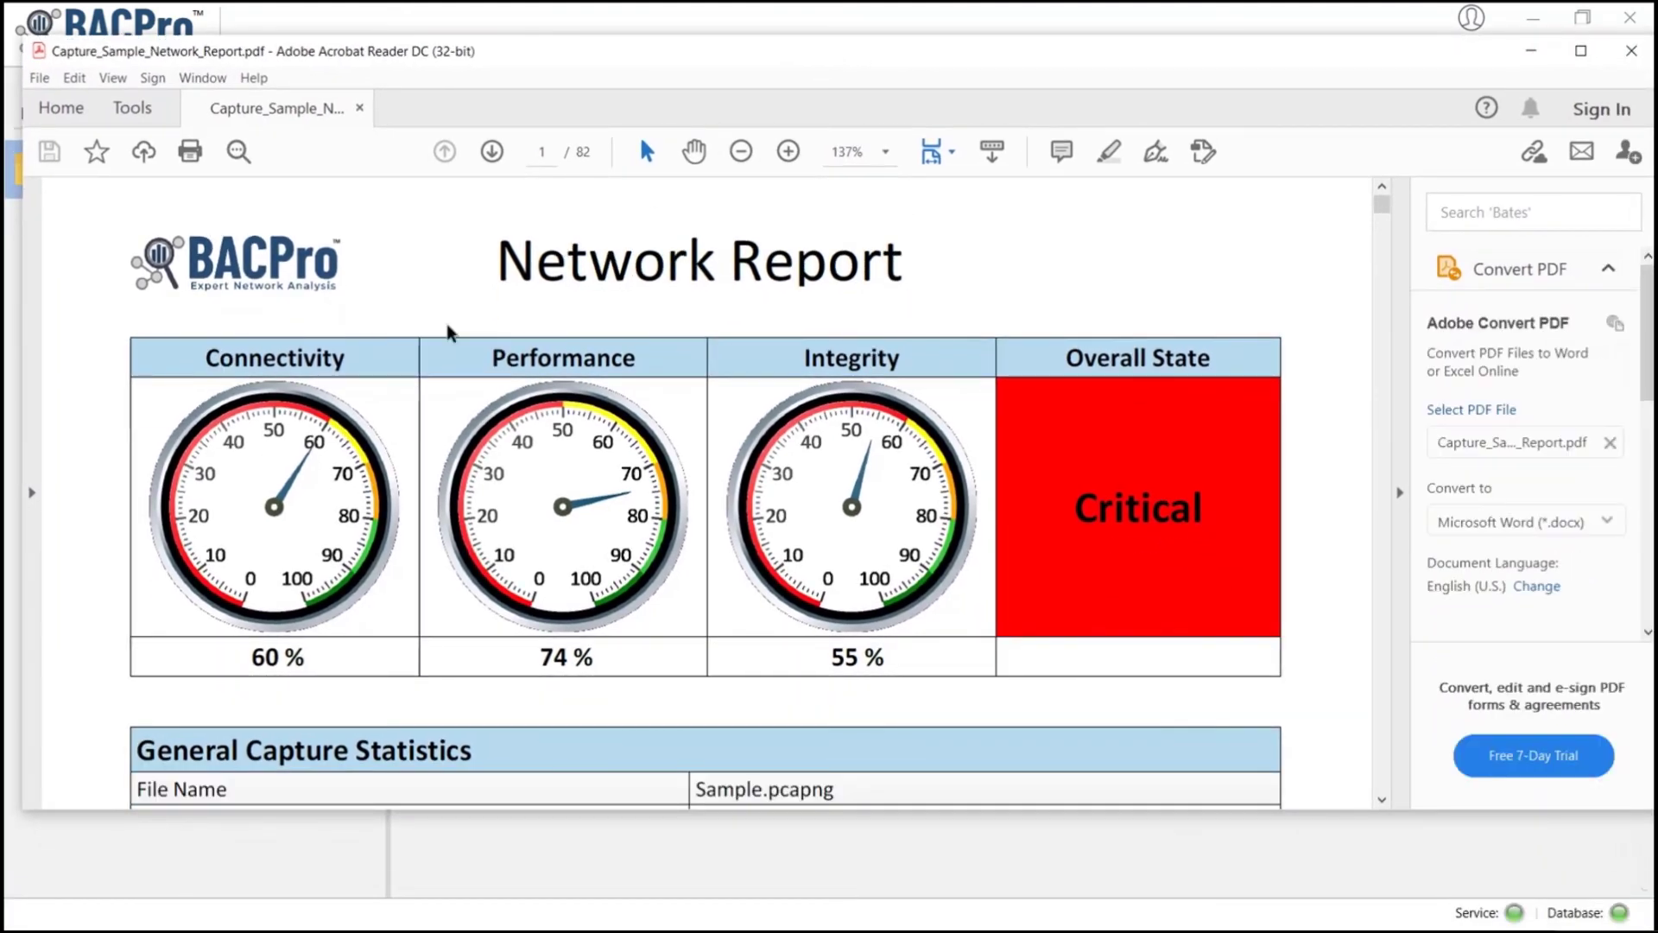
pyautogui.scroll(-6, 699, 527)
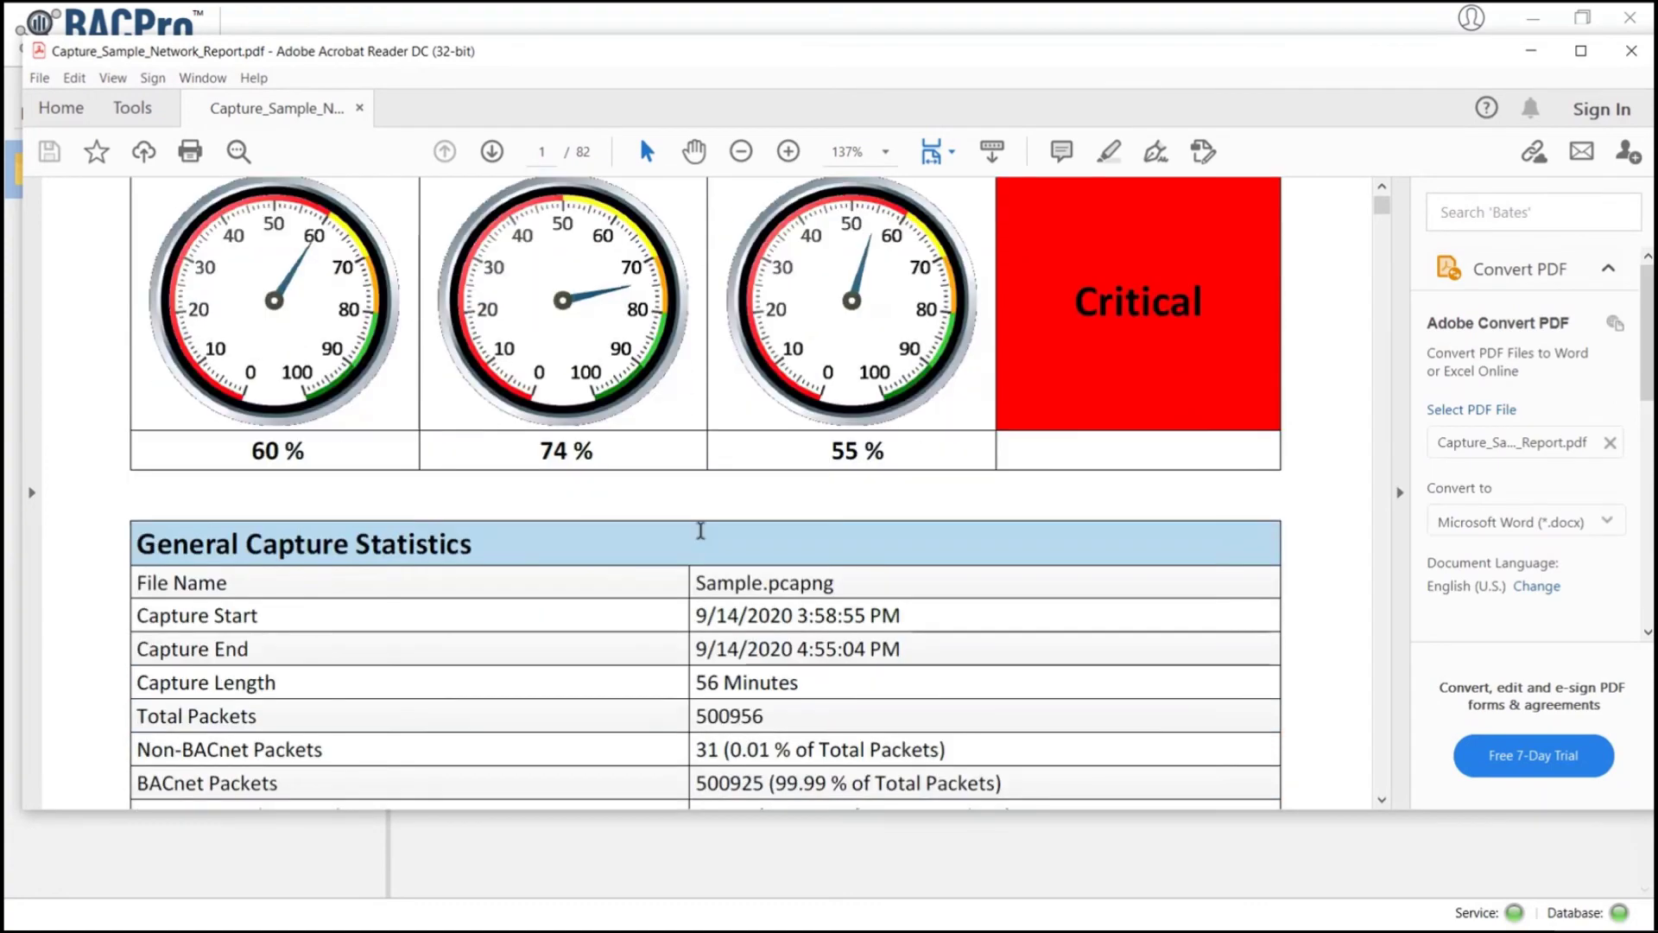
pyautogui.scroll(-20, 705, 535)
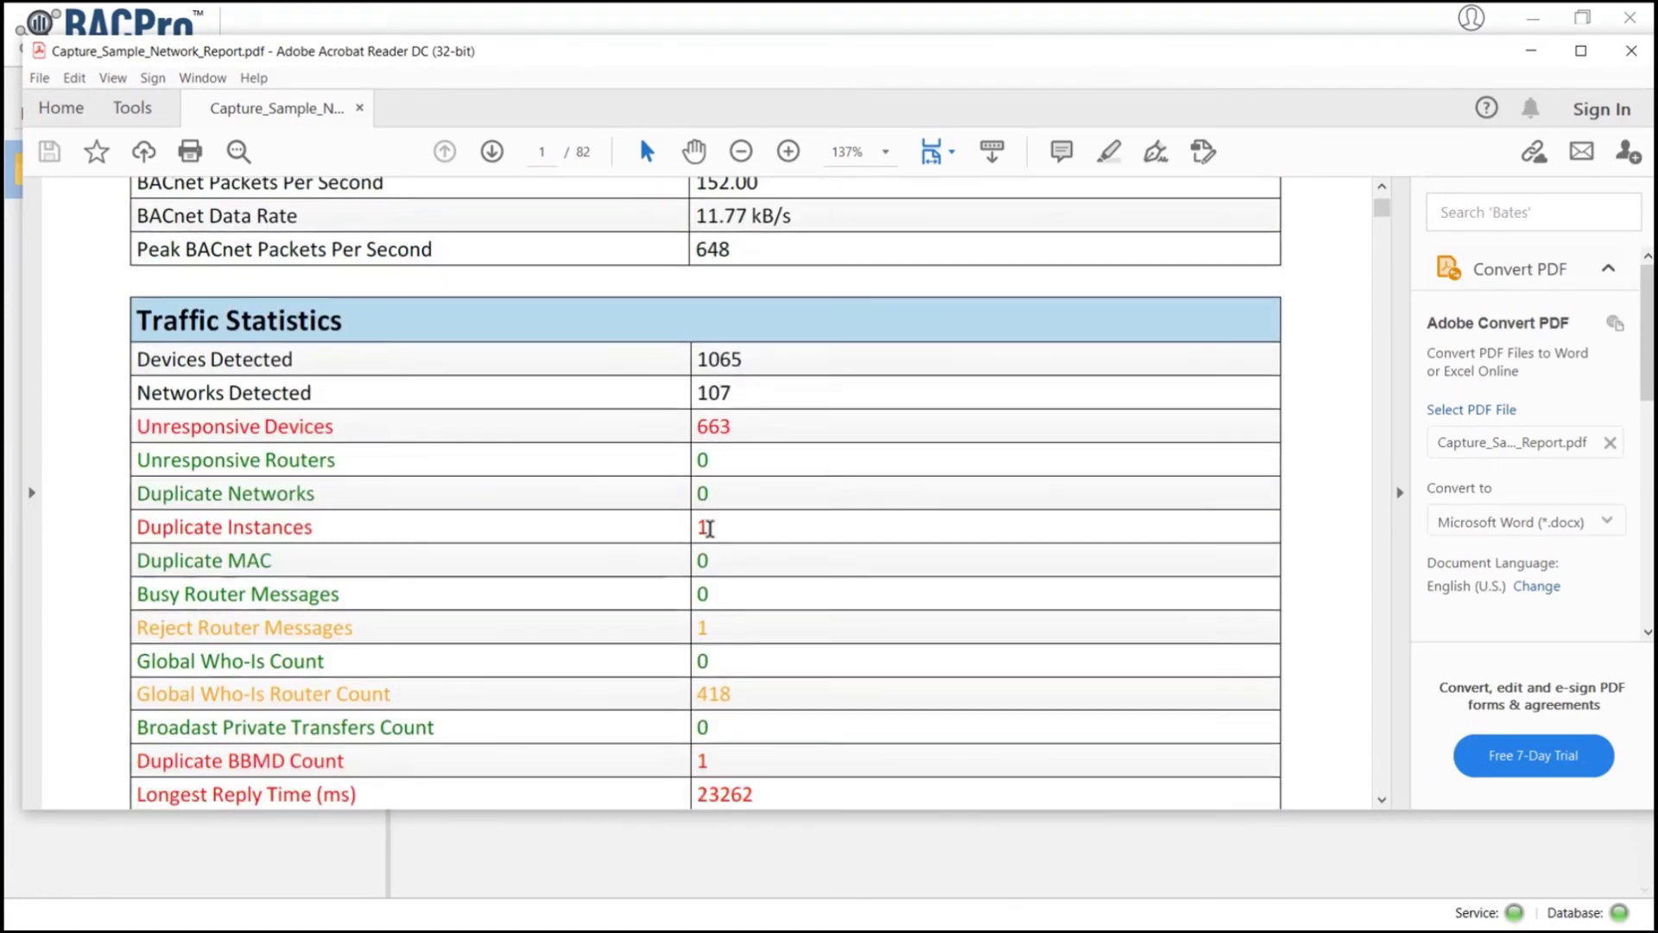
pyautogui.scroll(-20, 712, 536)
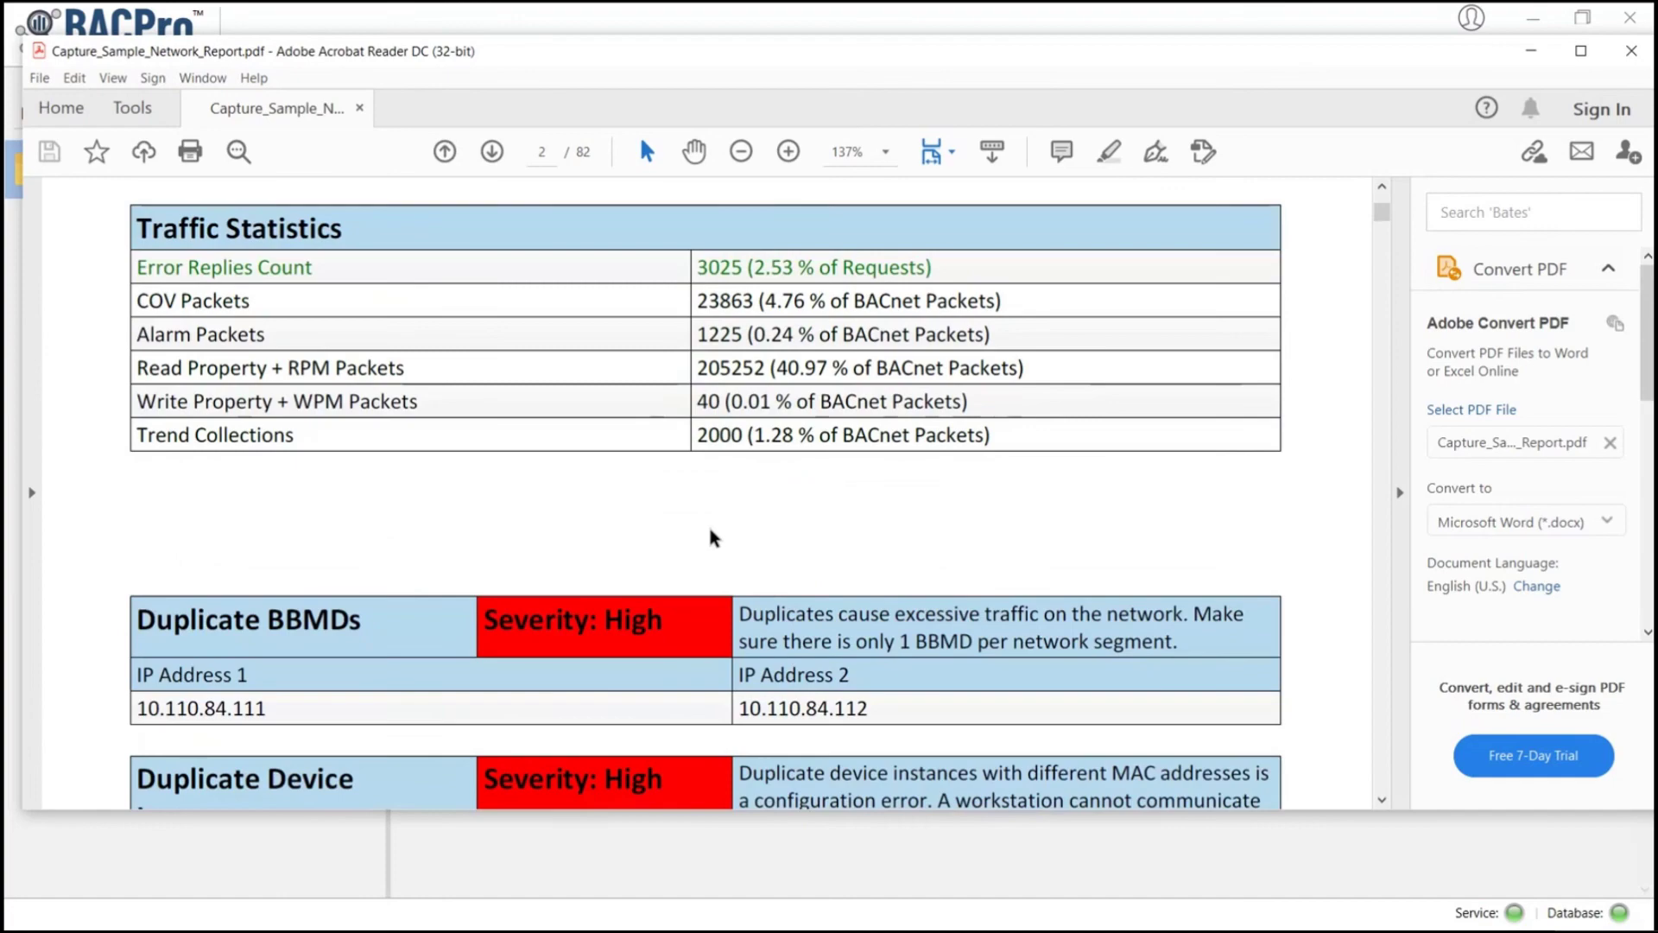
pyautogui.scroll(-20, 713, 537)
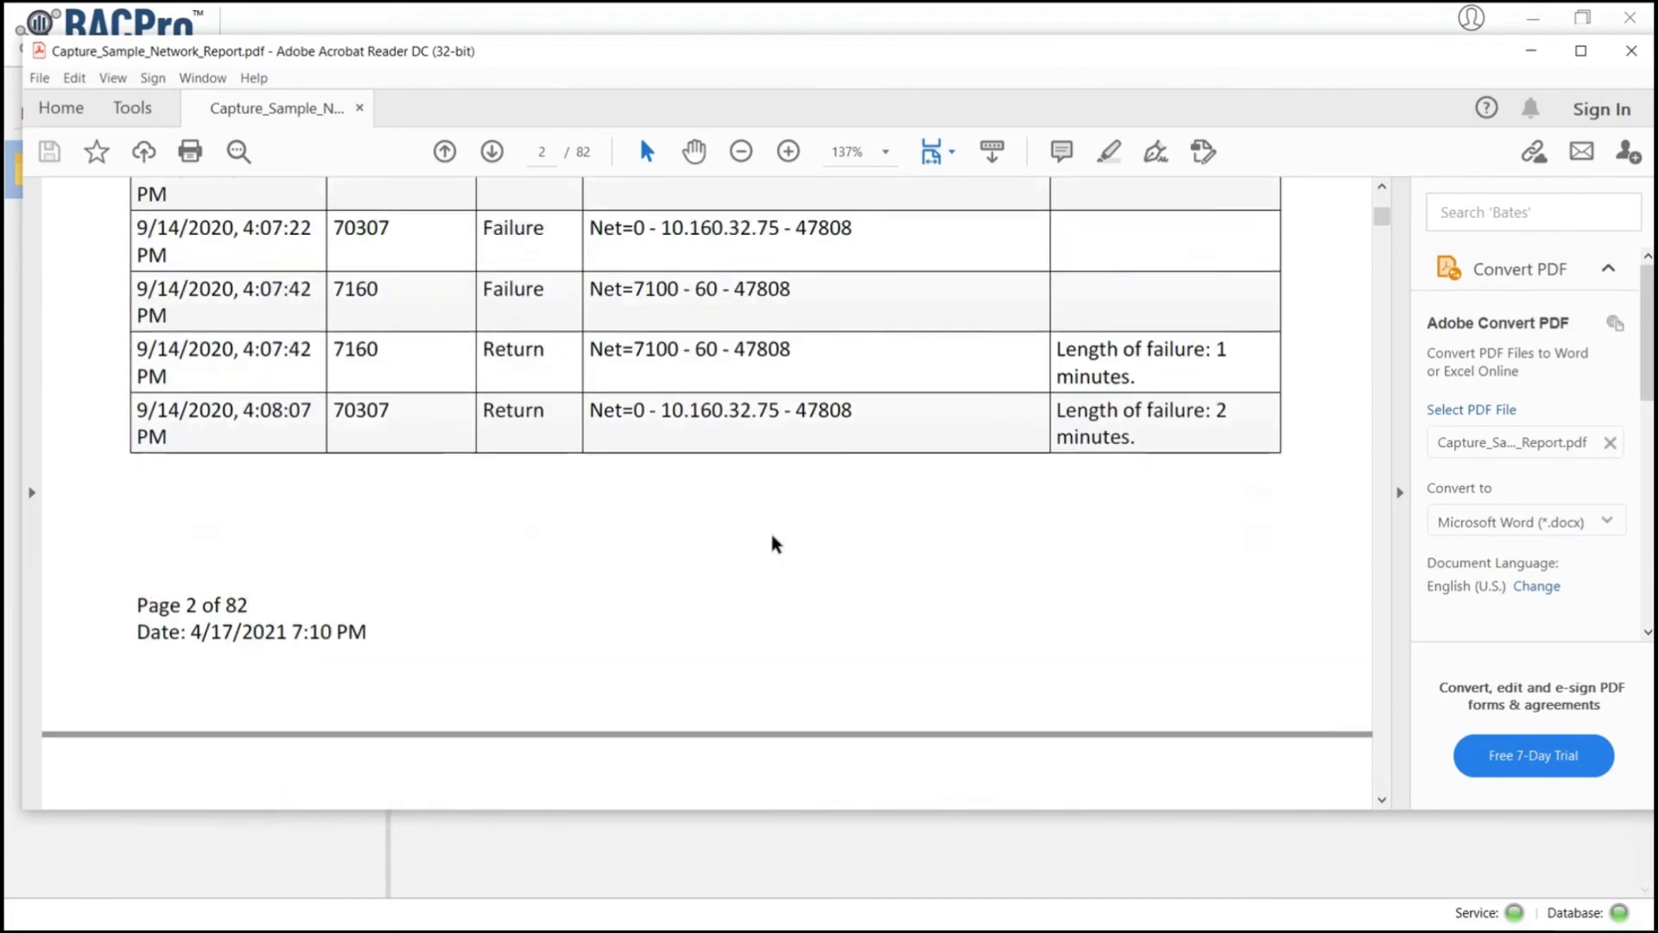
pyautogui.scroll(-9, 775, 542)
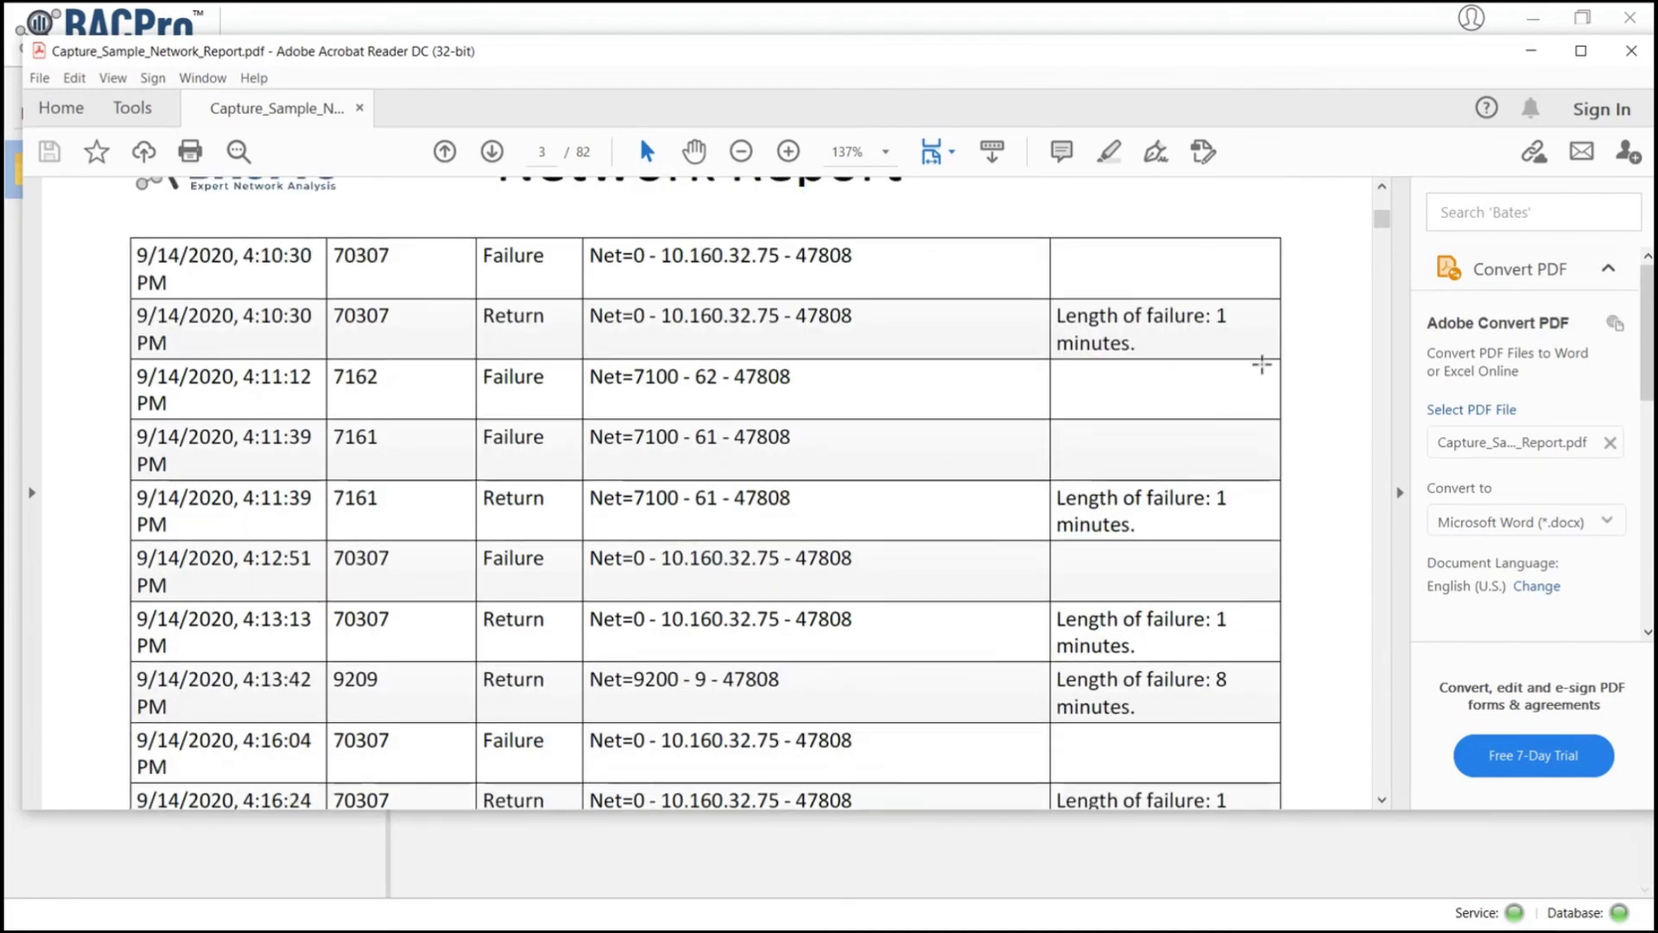
# - Examine the report's traffic rate charts from page 32 on, including Broadcast and Trend Collection Traffic Rate
pyautogui.moveTo(1383, 223); pyautogui.dragTo(1367, 437)
pyautogui.scroll(20, 1096, 446)
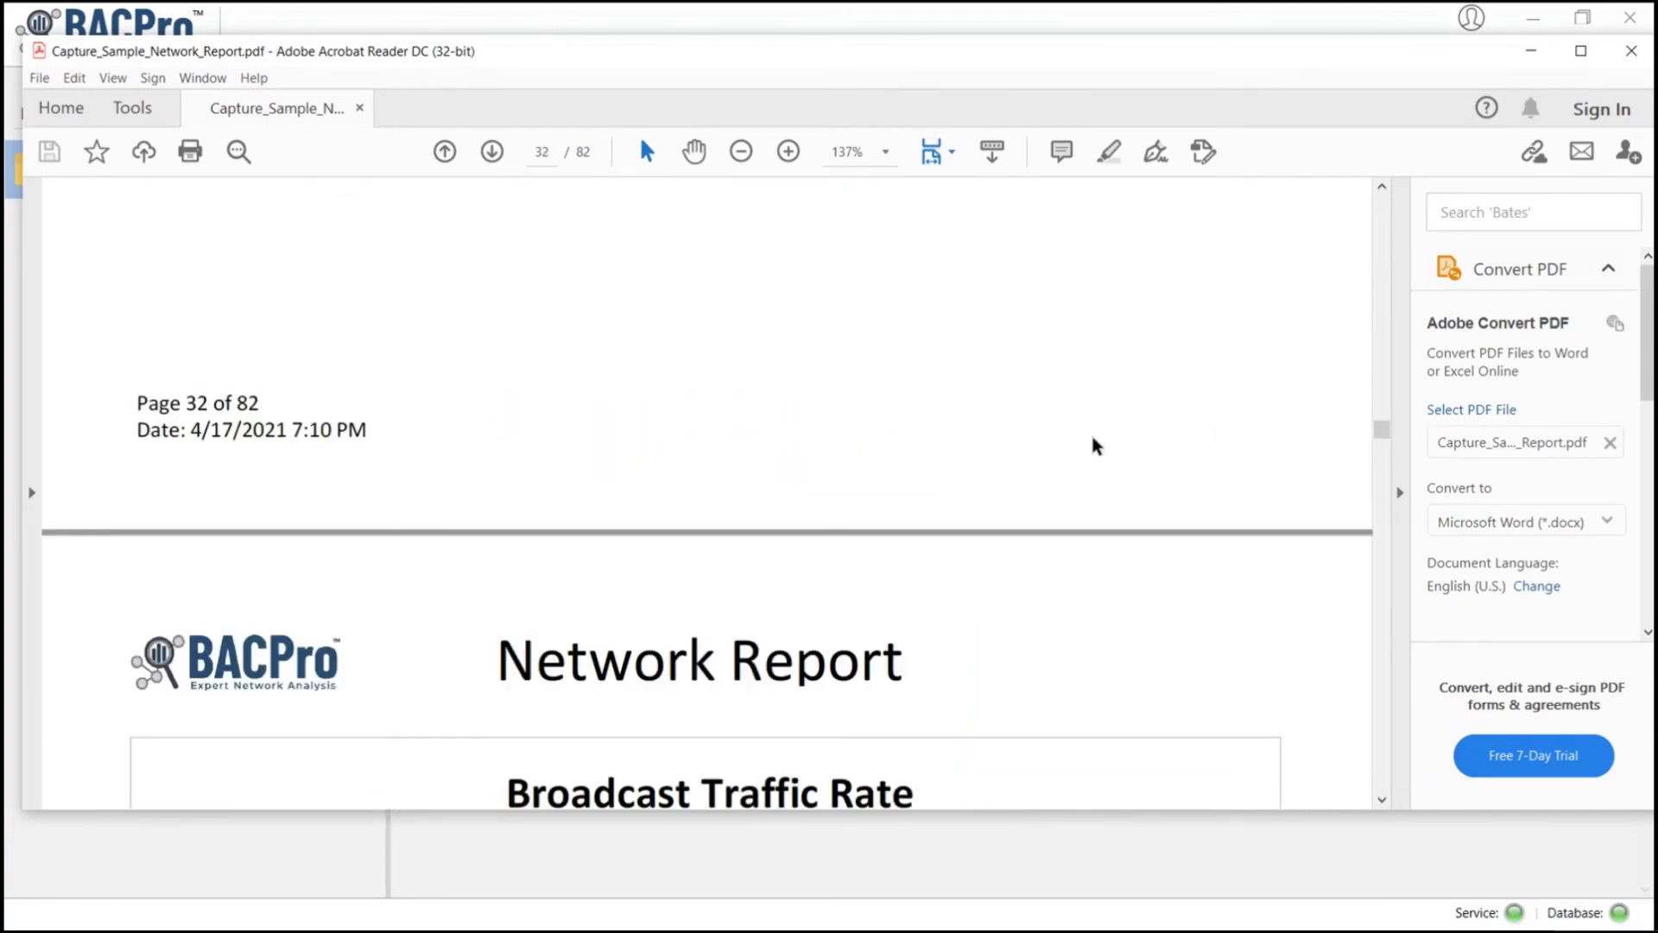
pyautogui.scroll(9, 1095, 446)
pyautogui.scroll(-8, 1273, 444)
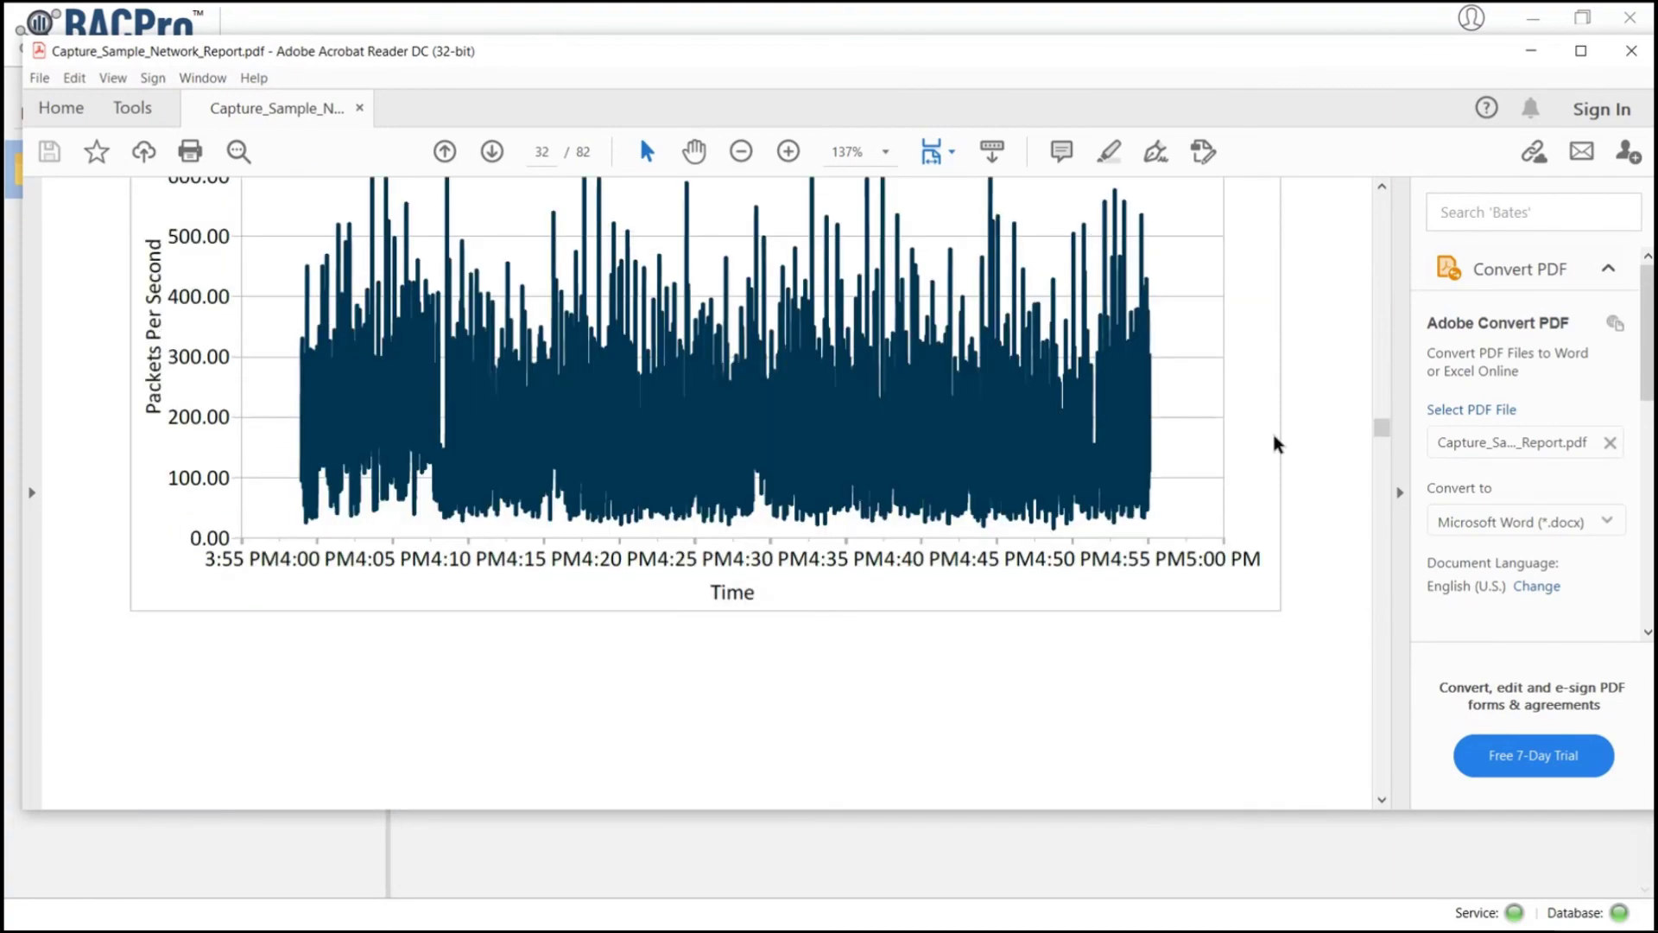
pyautogui.scroll(-20, 1296, 458)
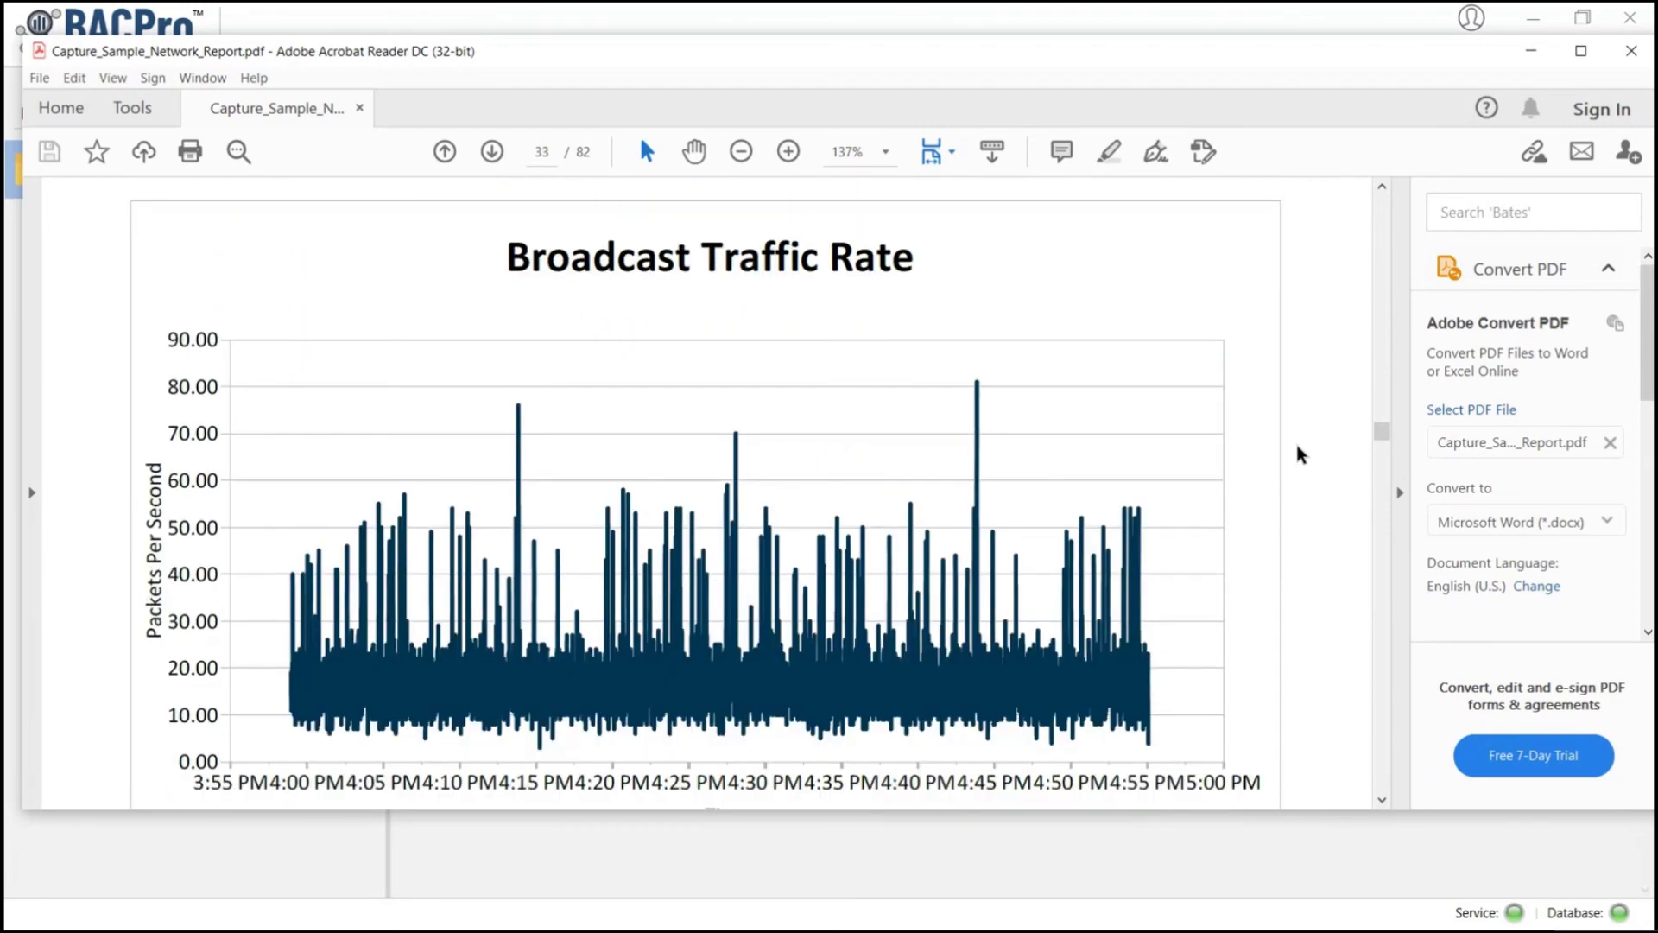
pyautogui.scroll(-20, 1377, 449)
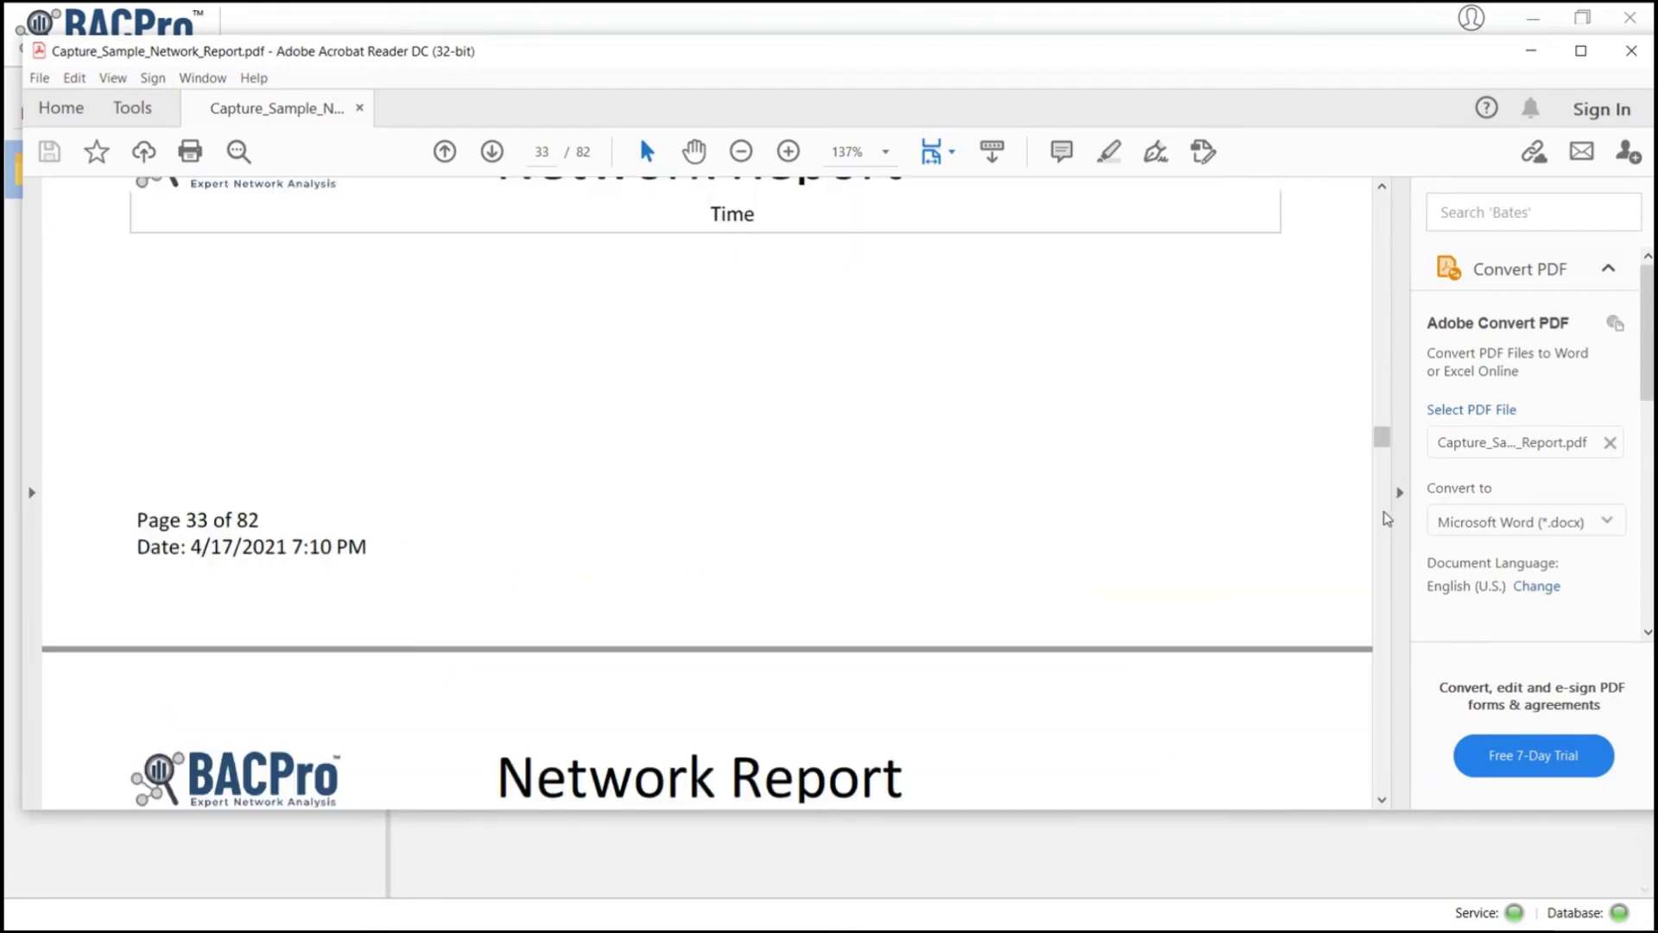
pyautogui.scroll(-20, 1374, 523)
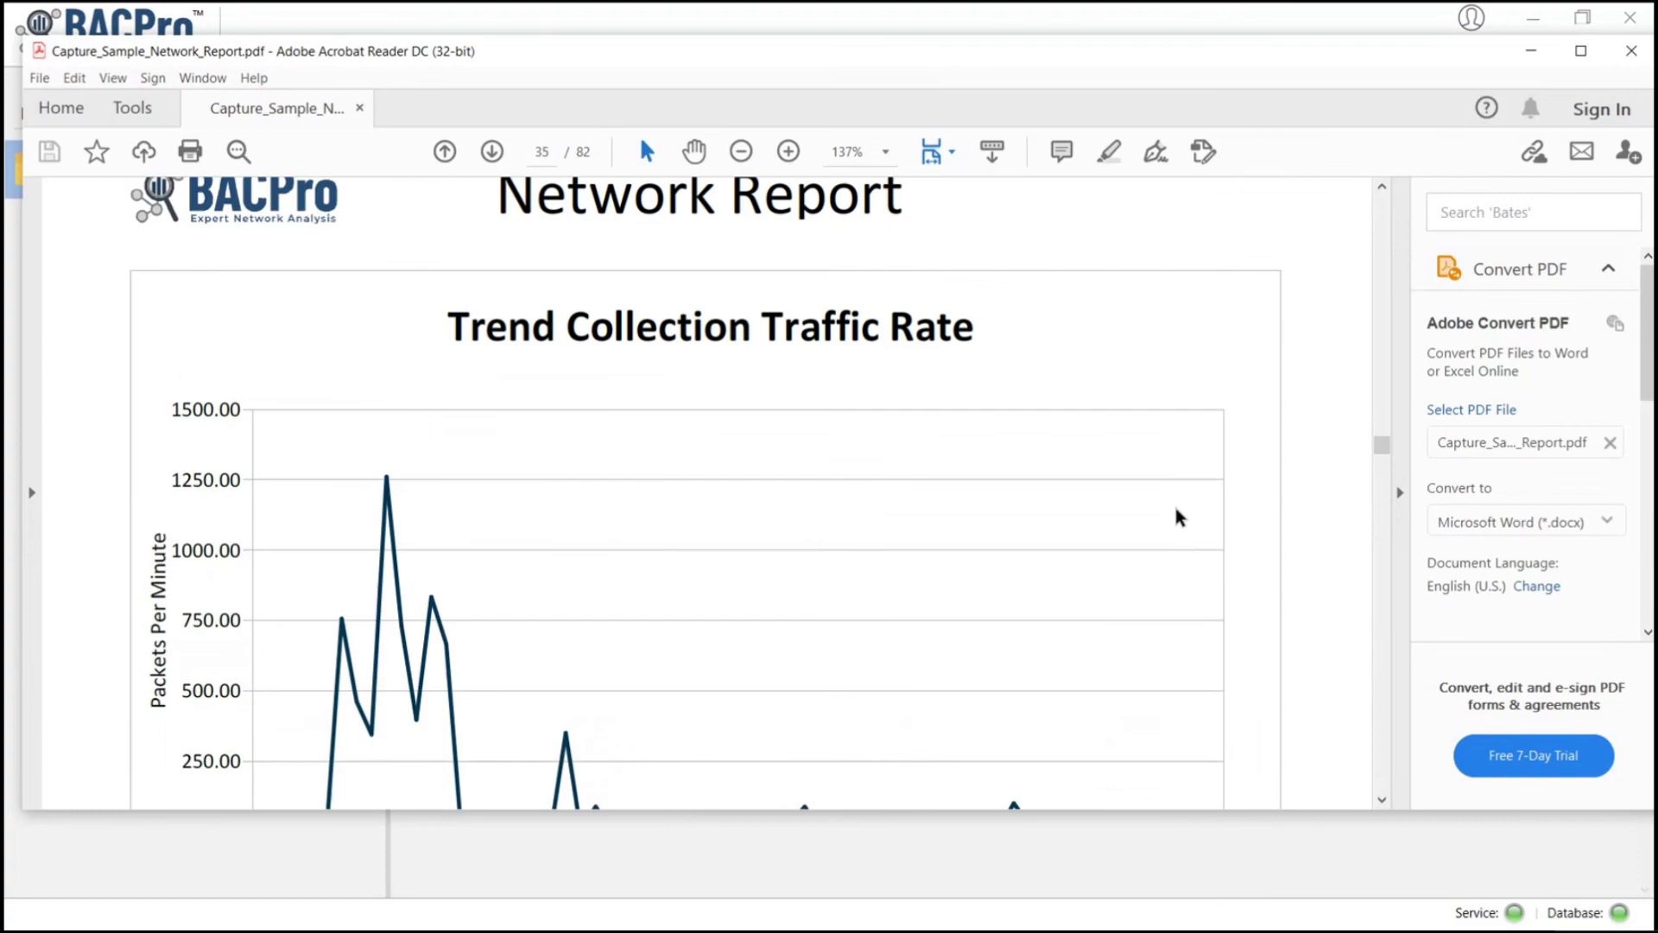
# - Examine the report's Top 20 tables, error replies and Network Router Table, and close the report
pyautogui.scroll(-5, 1180, 517)
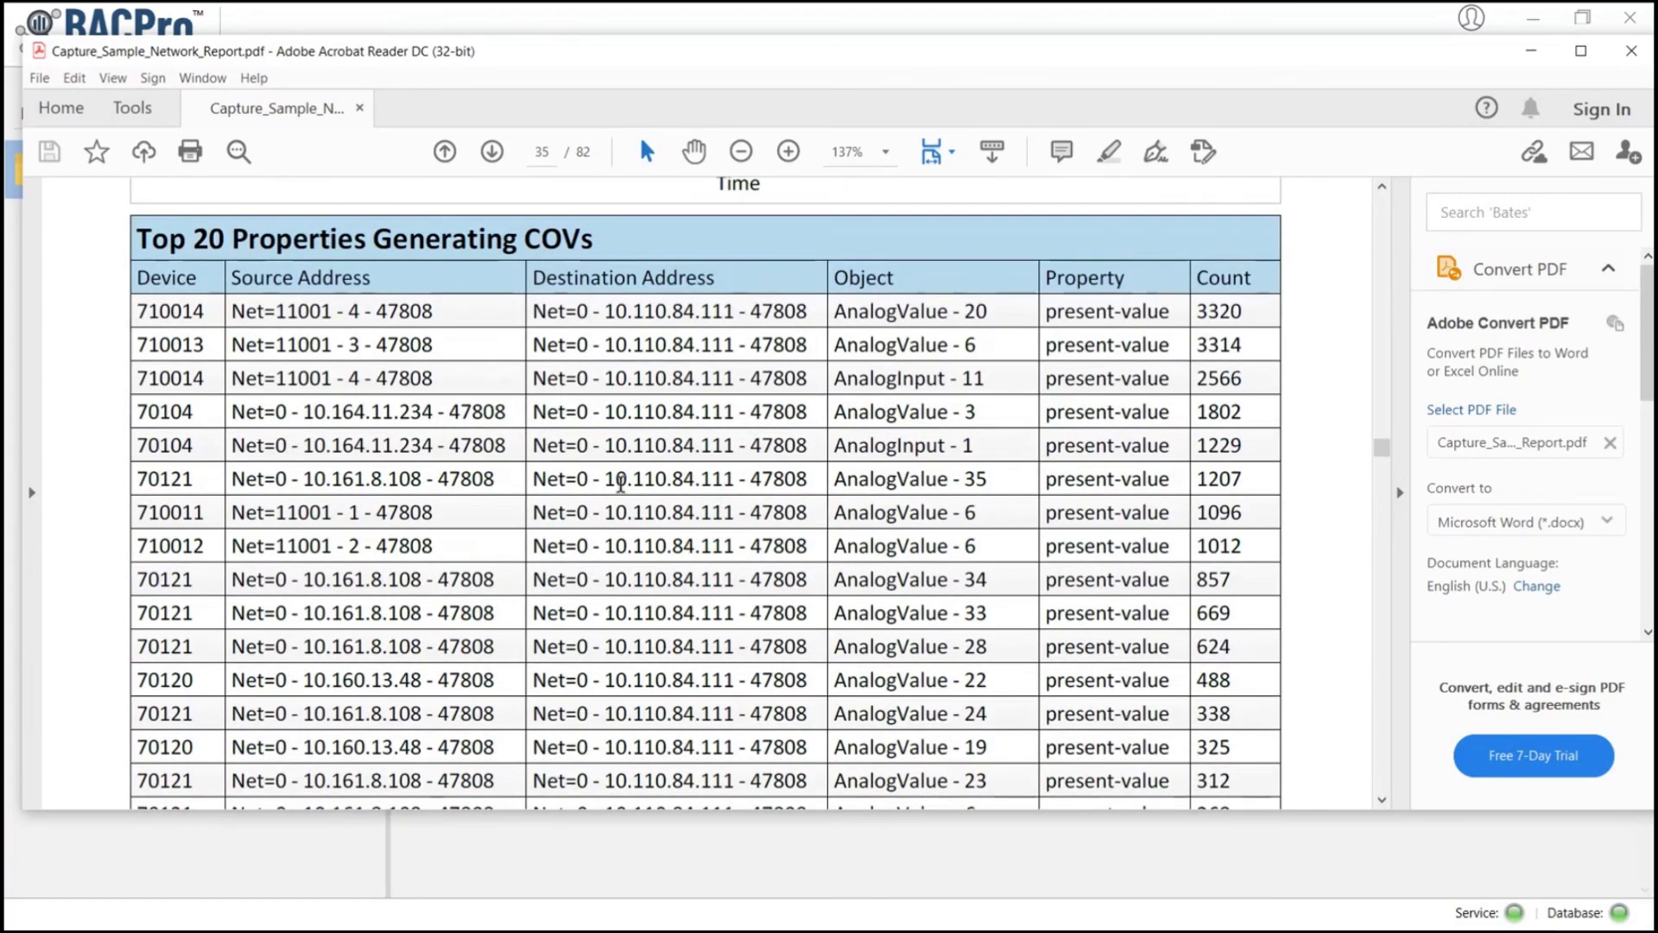
pyautogui.scroll(-15, 639, 504)
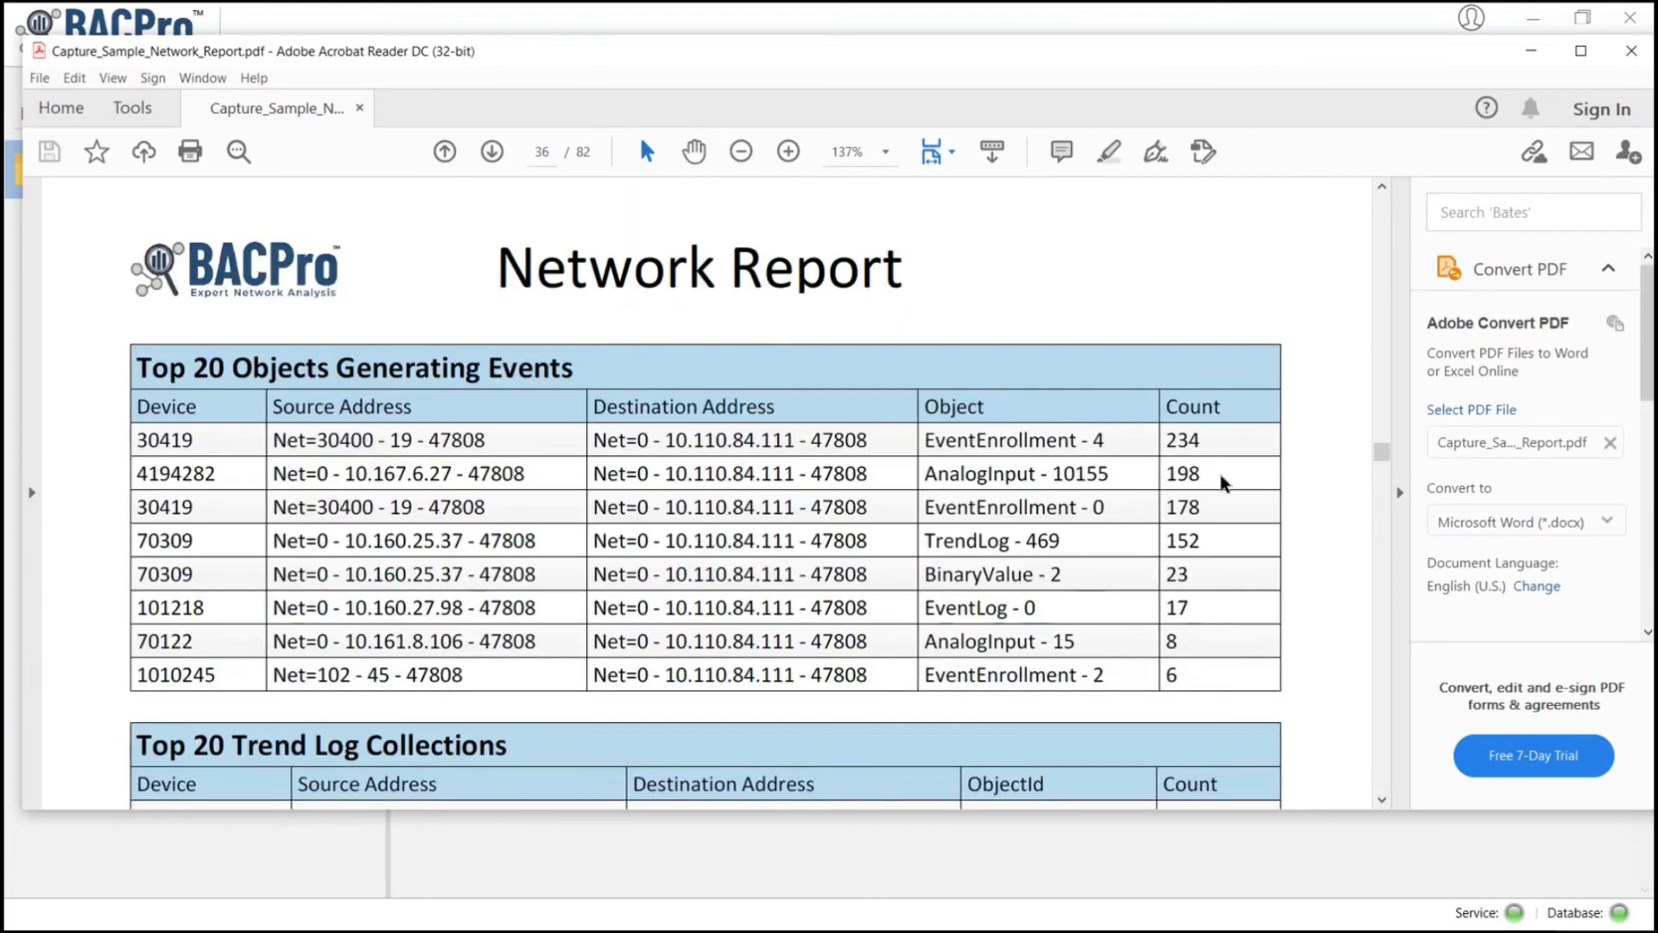
pyautogui.scroll(-16, 1192, 522)
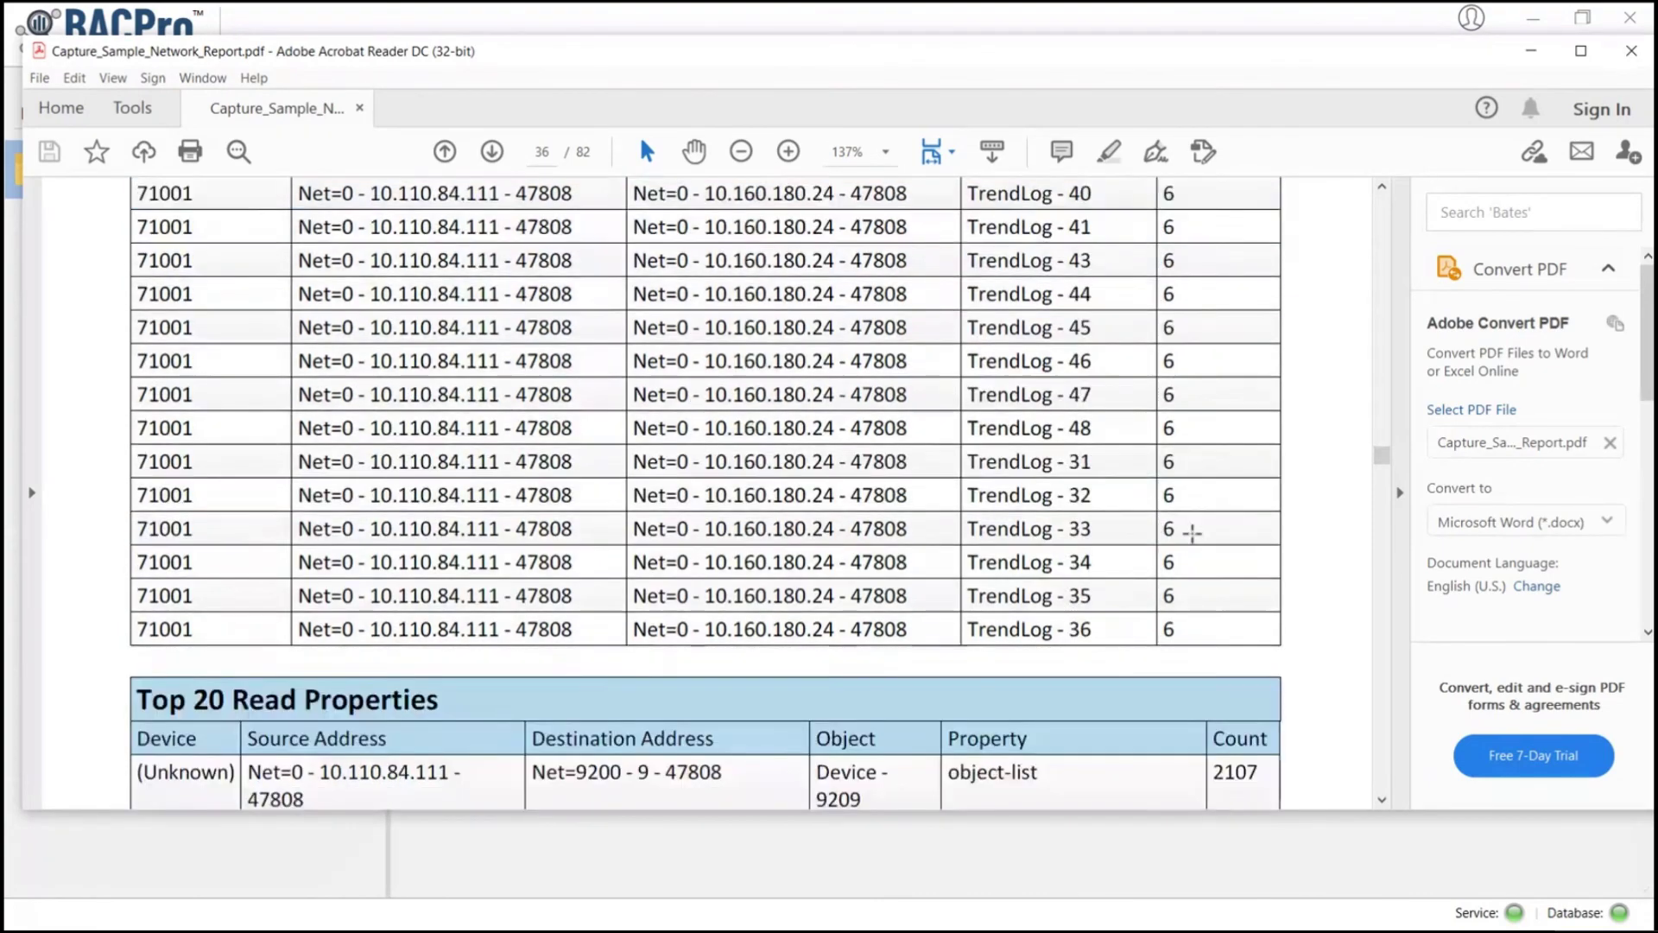
pyautogui.scroll(-20, 1192, 533)
pyautogui.scroll(-20, 1193, 533)
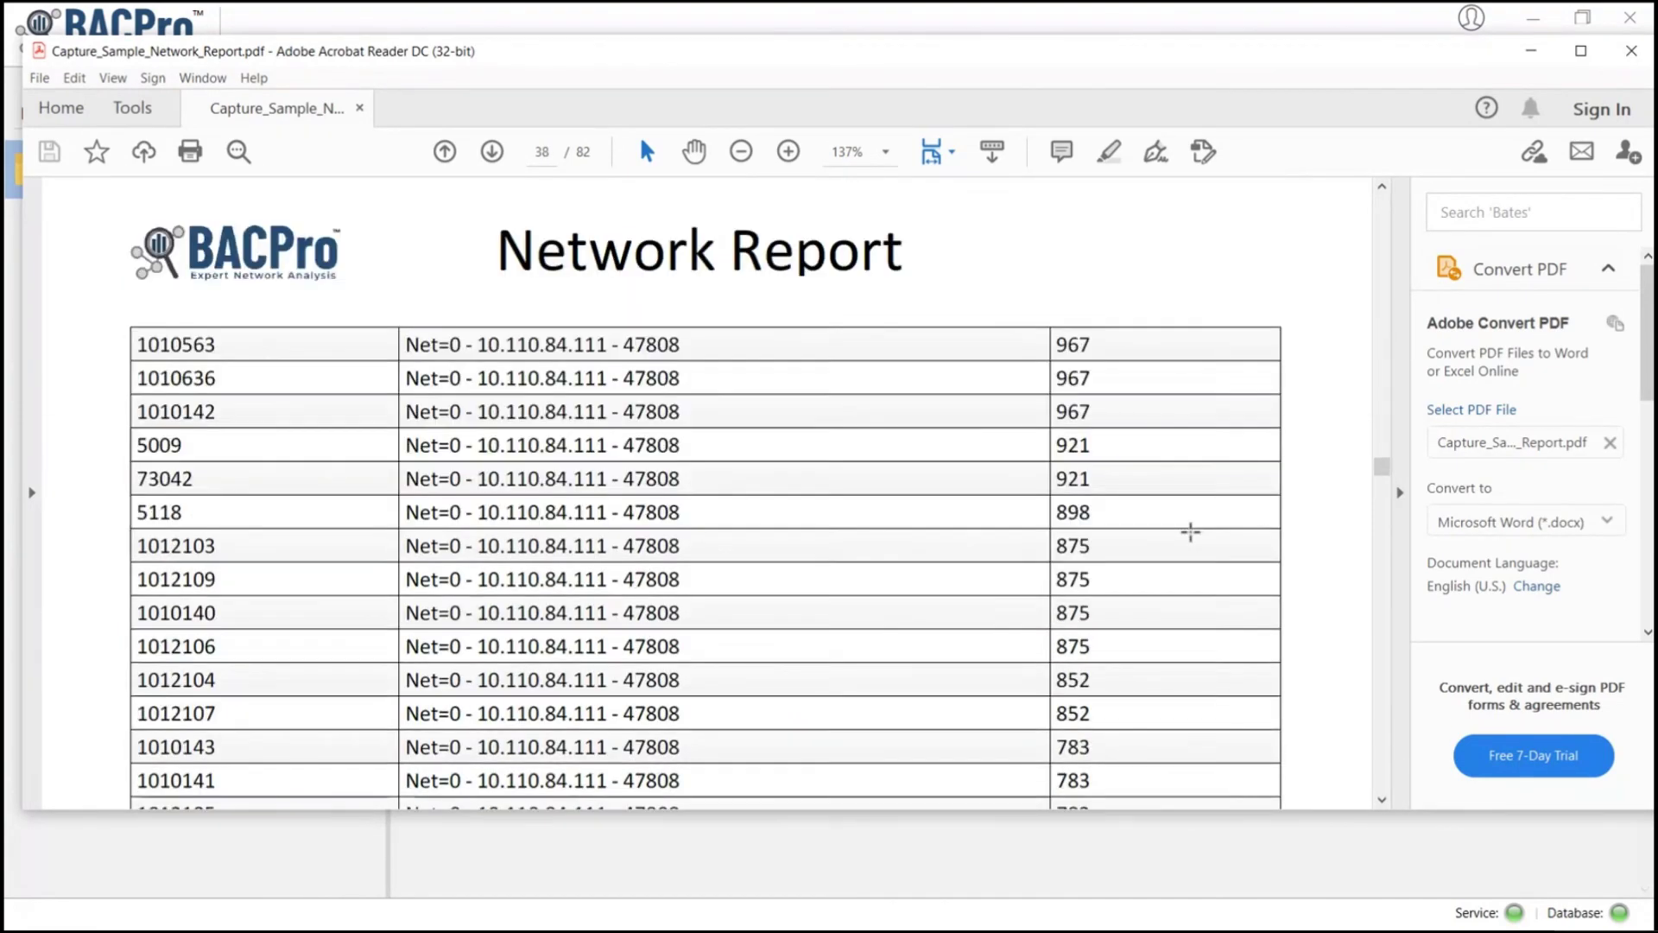
pyautogui.scroll(-15, 1190, 532)
pyautogui.click(1384, 499)
pyautogui.moveTo(1383, 497); pyautogui.dragTo(1363, 557)
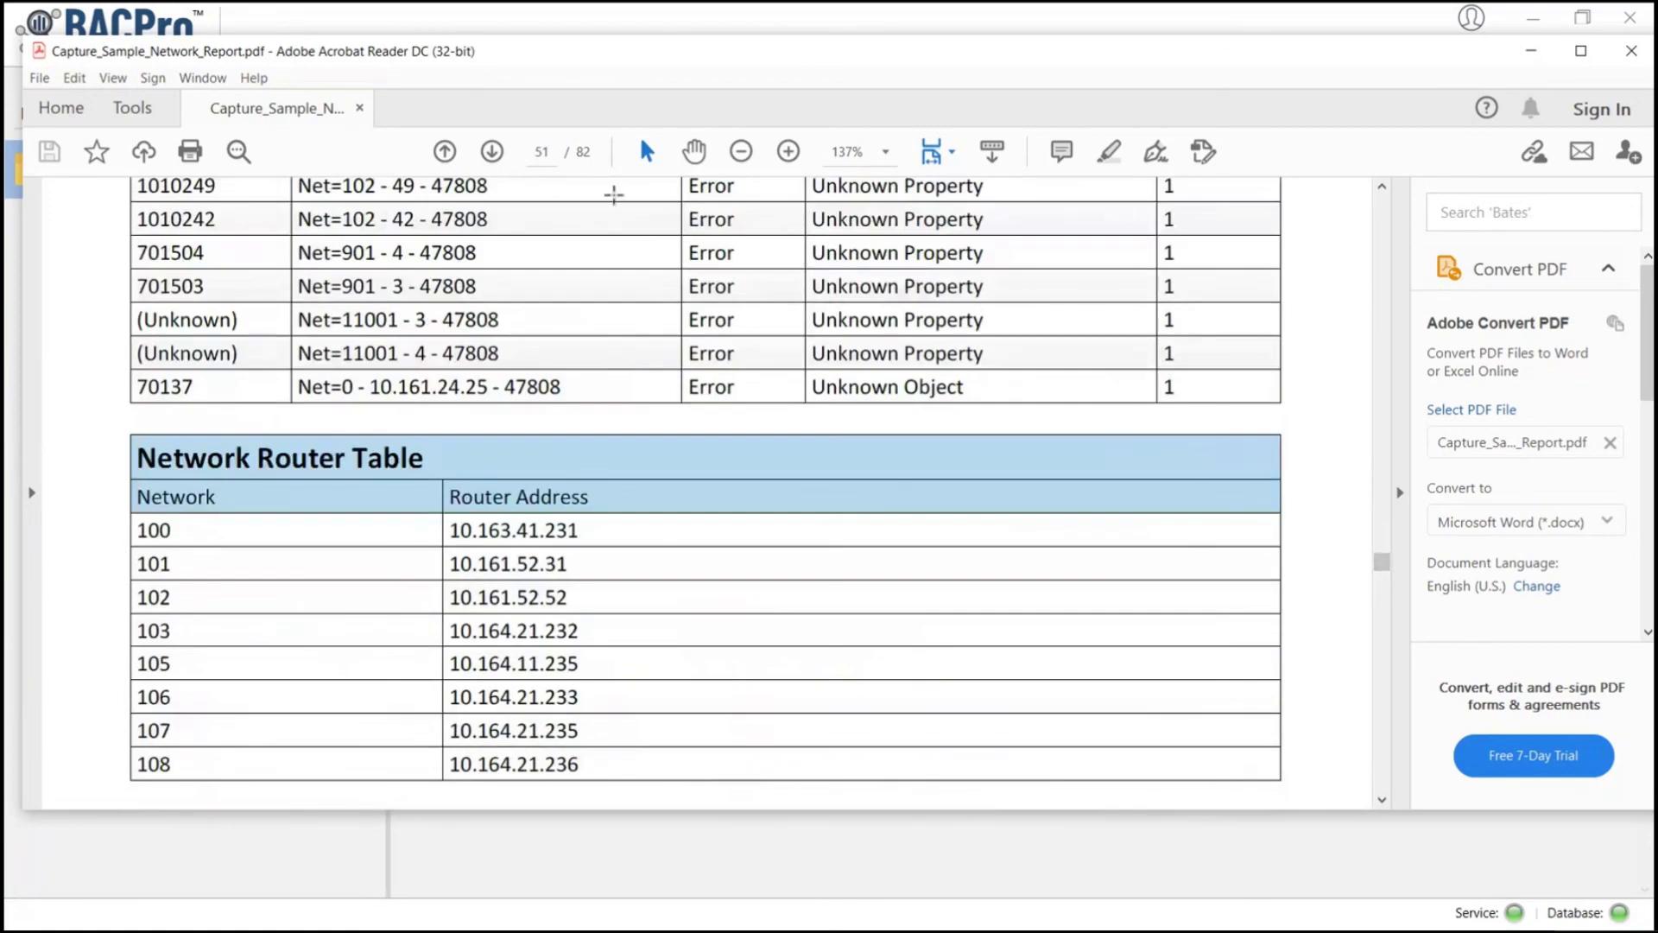
pyautogui.click(1631, 50)
# - Open the BACPro User Guide from the document links in the settings, examine its table of contents, and close it
pyautogui.click(749, 60)
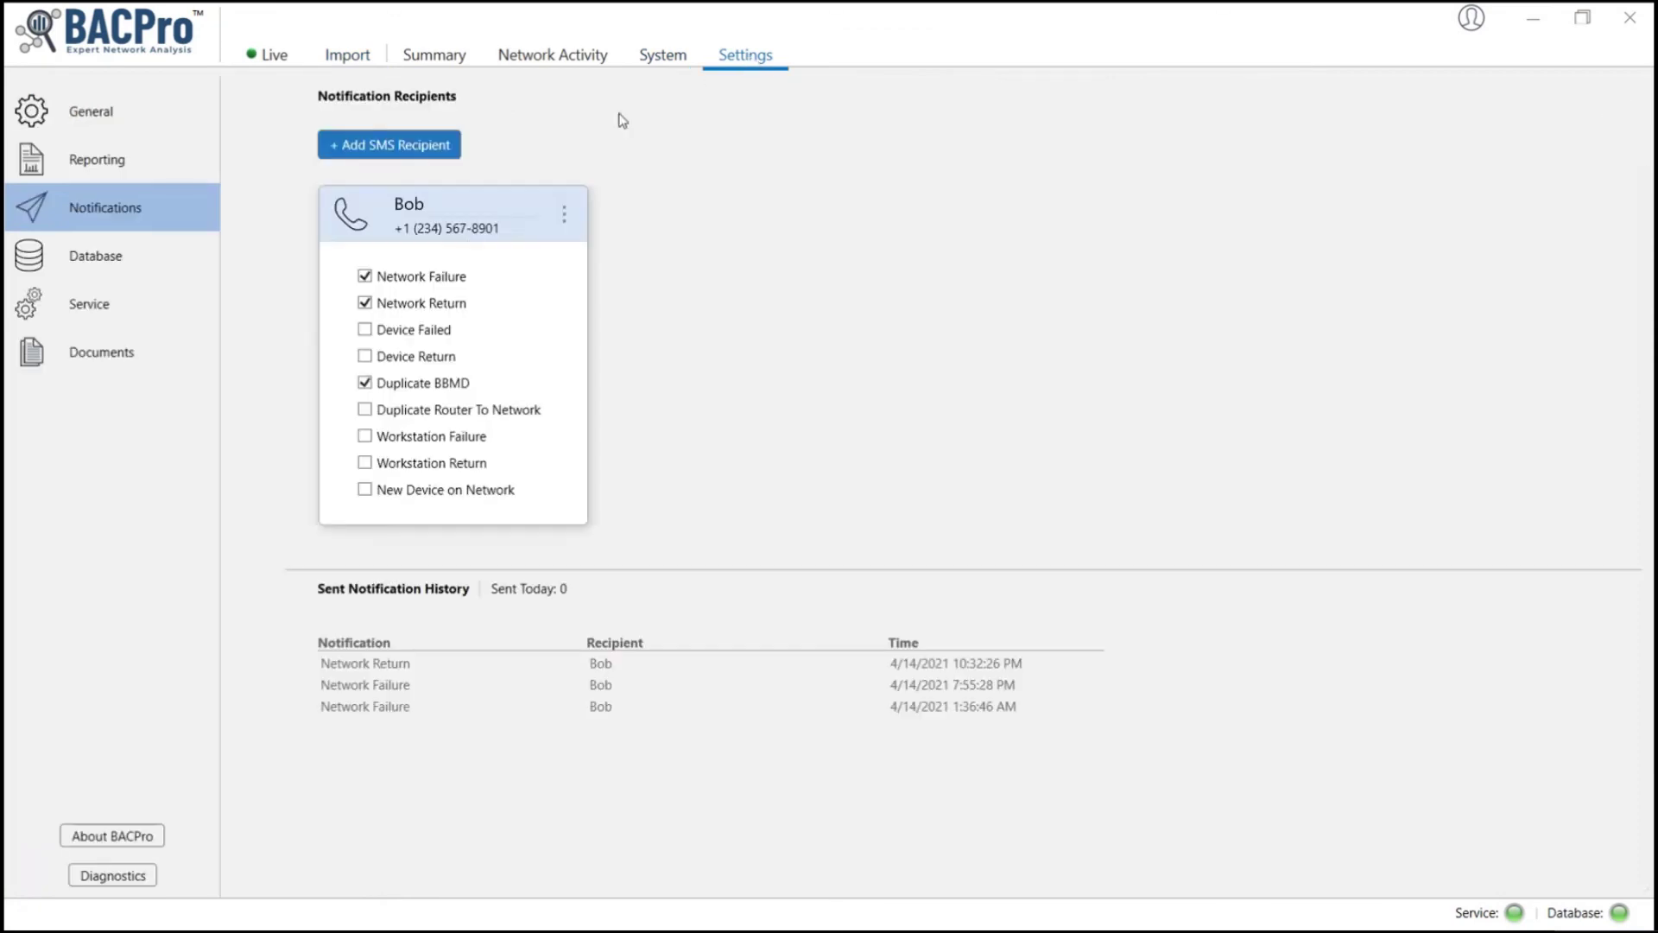
pyautogui.click(107, 354)
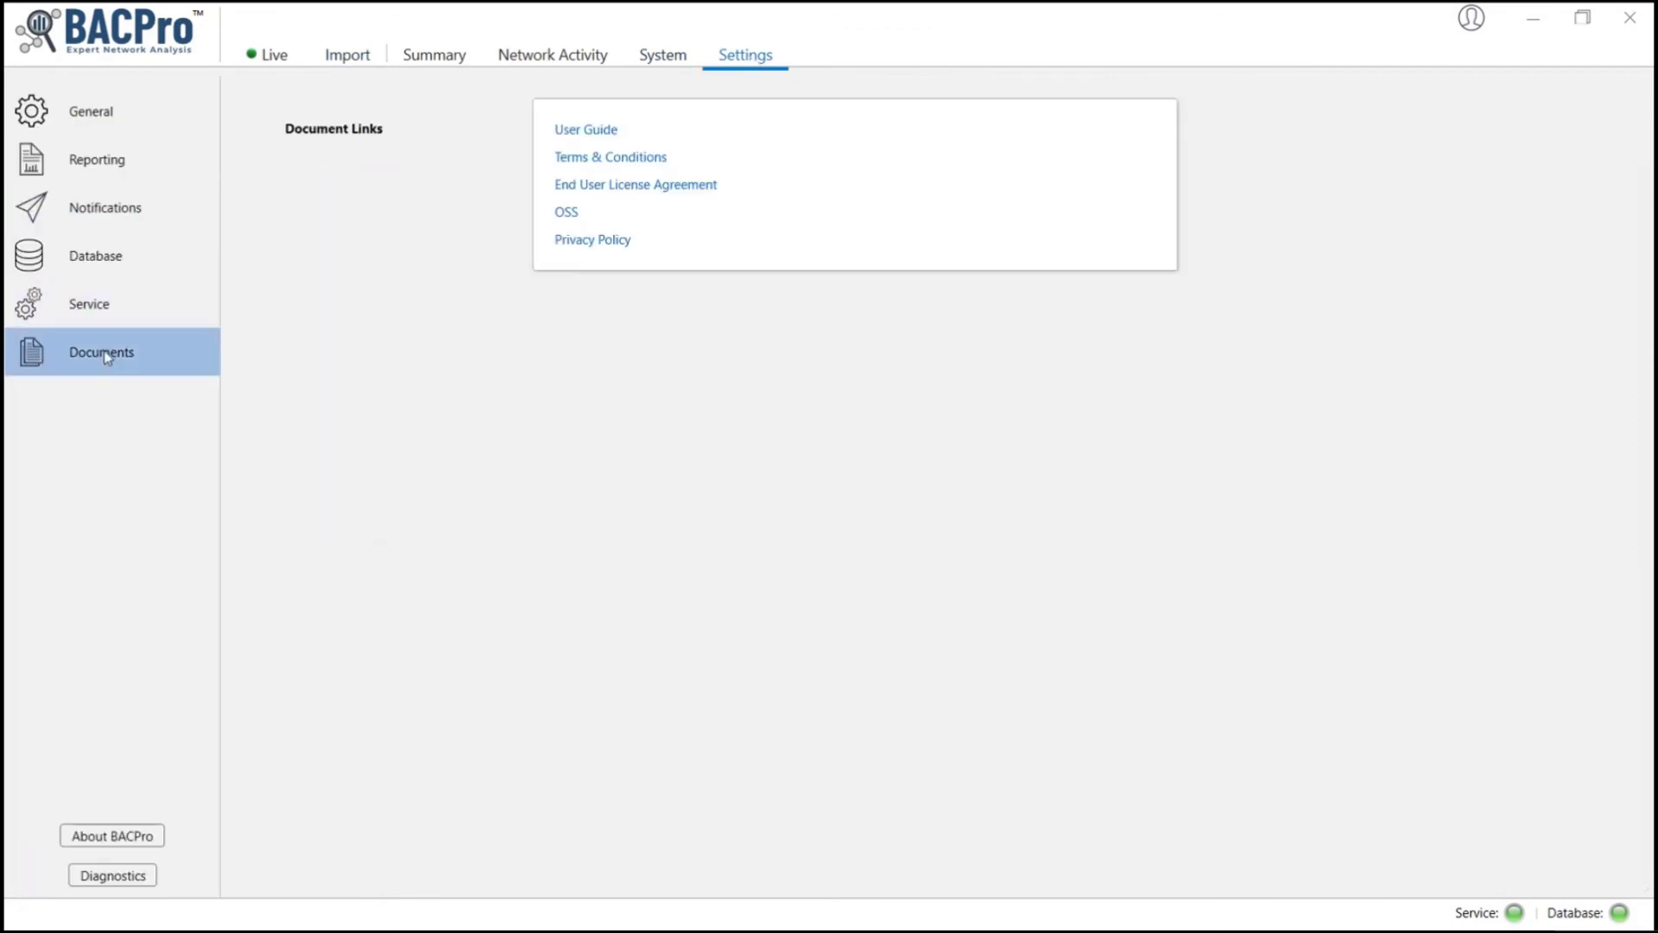
pyautogui.click(589, 133)
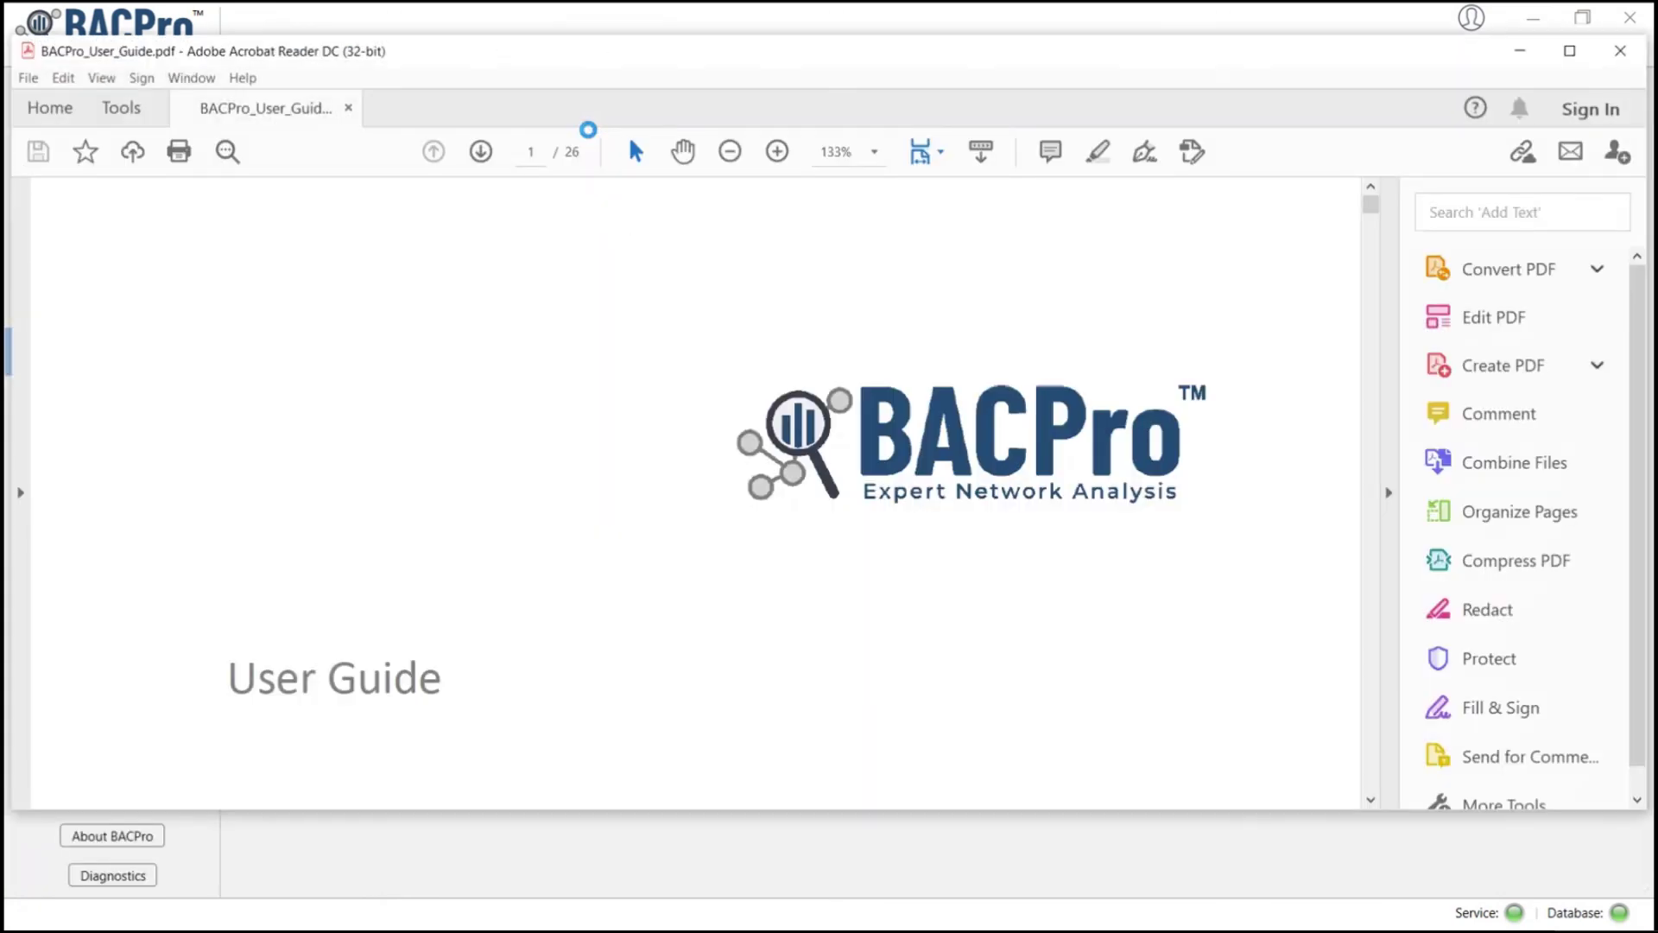
pyautogui.scroll(-5, 494, 276)
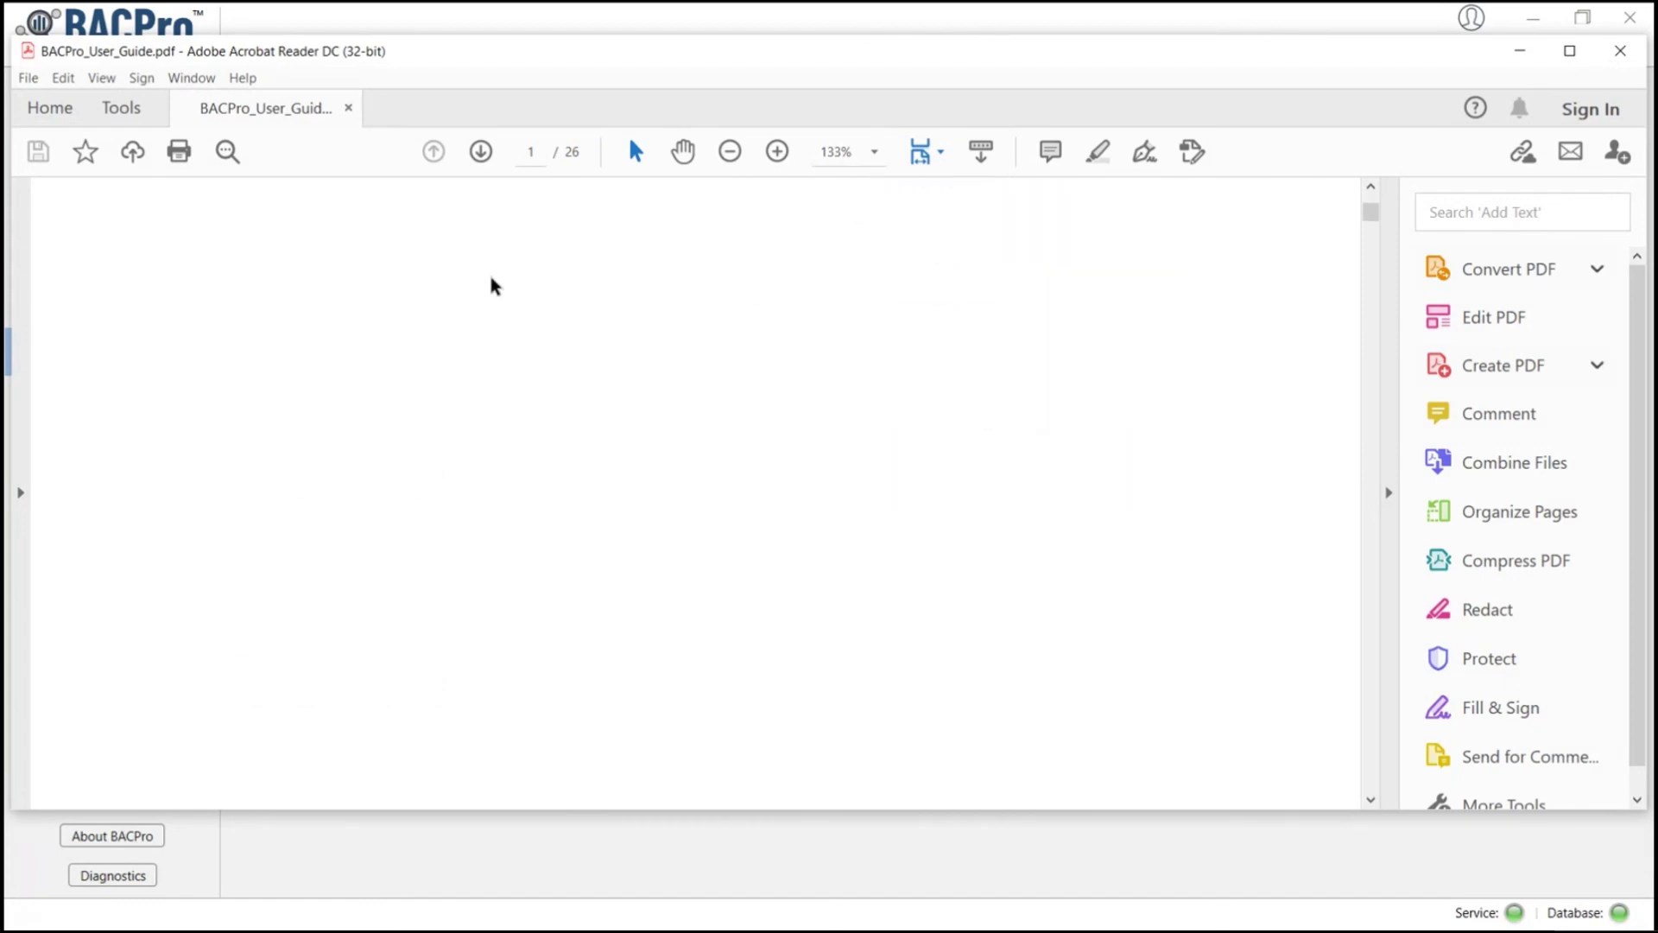
pyautogui.scroll(-10, 494, 287)
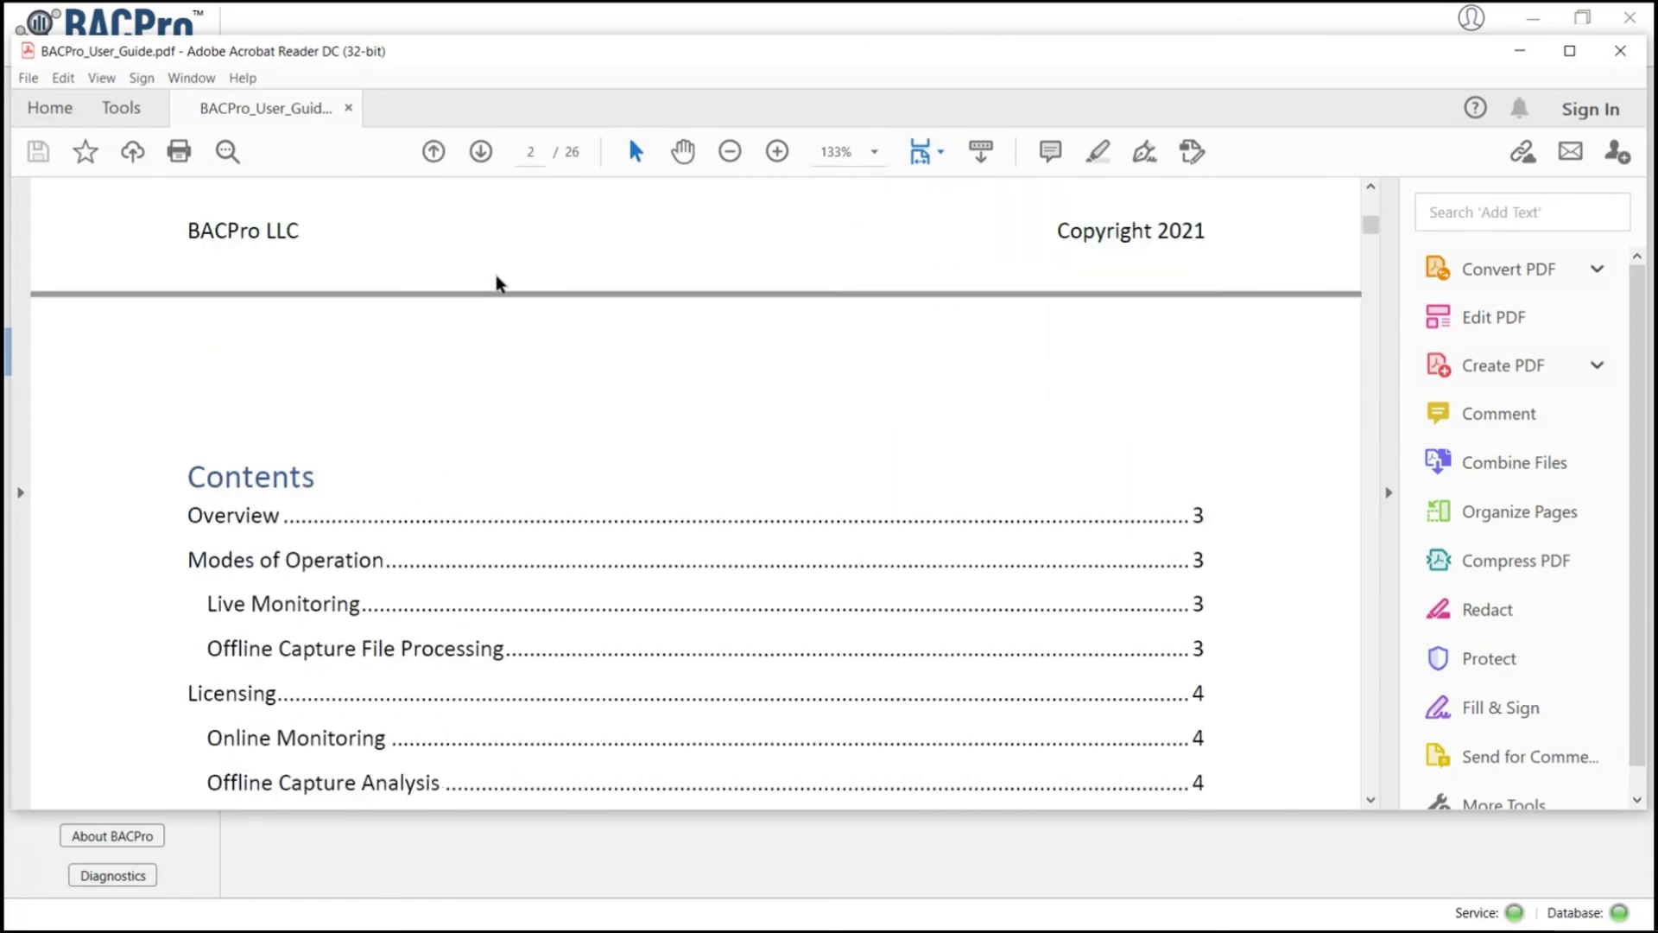
pyautogui.scroll(-3, 498, 283)
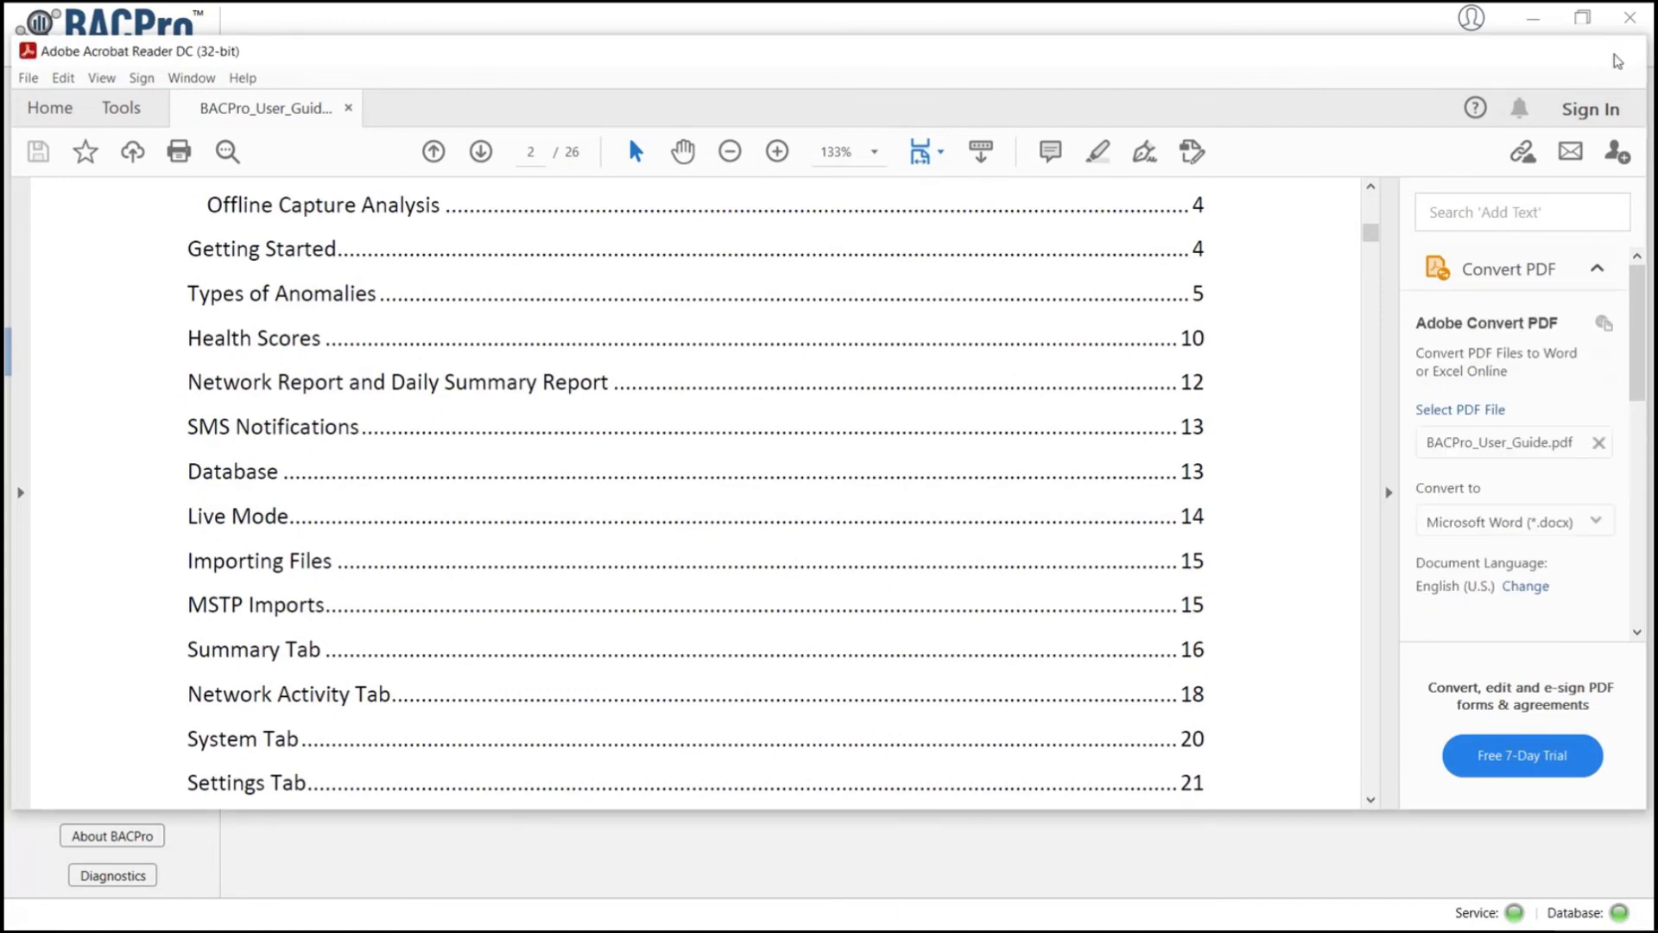
pyautogui.click(1620, 50)
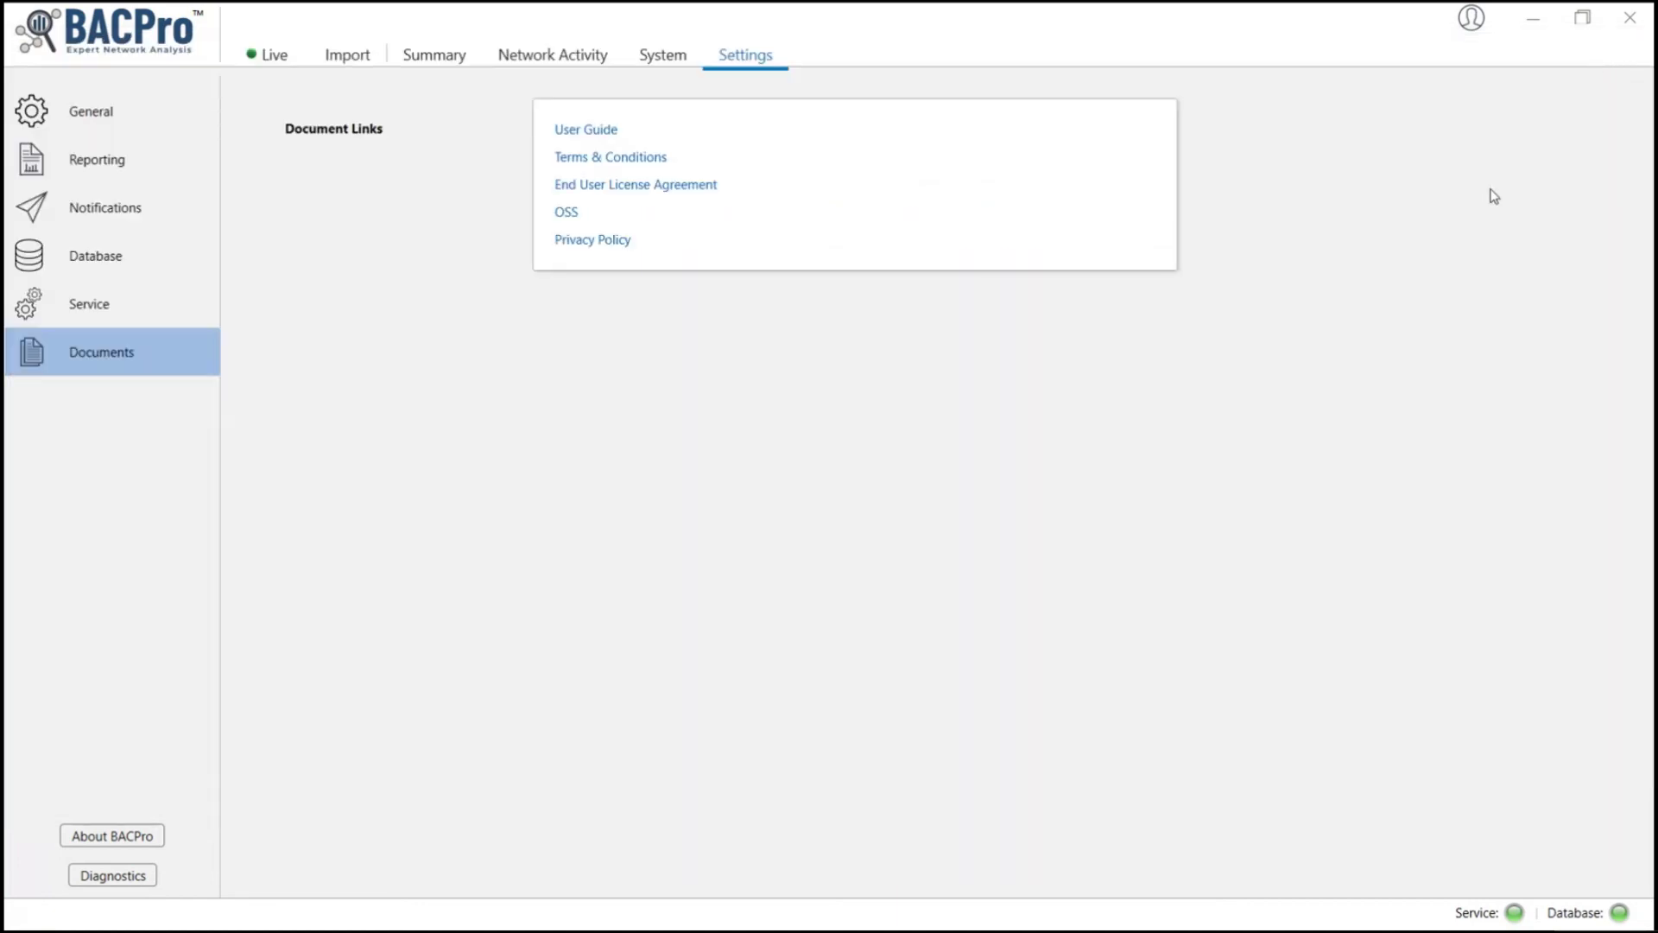